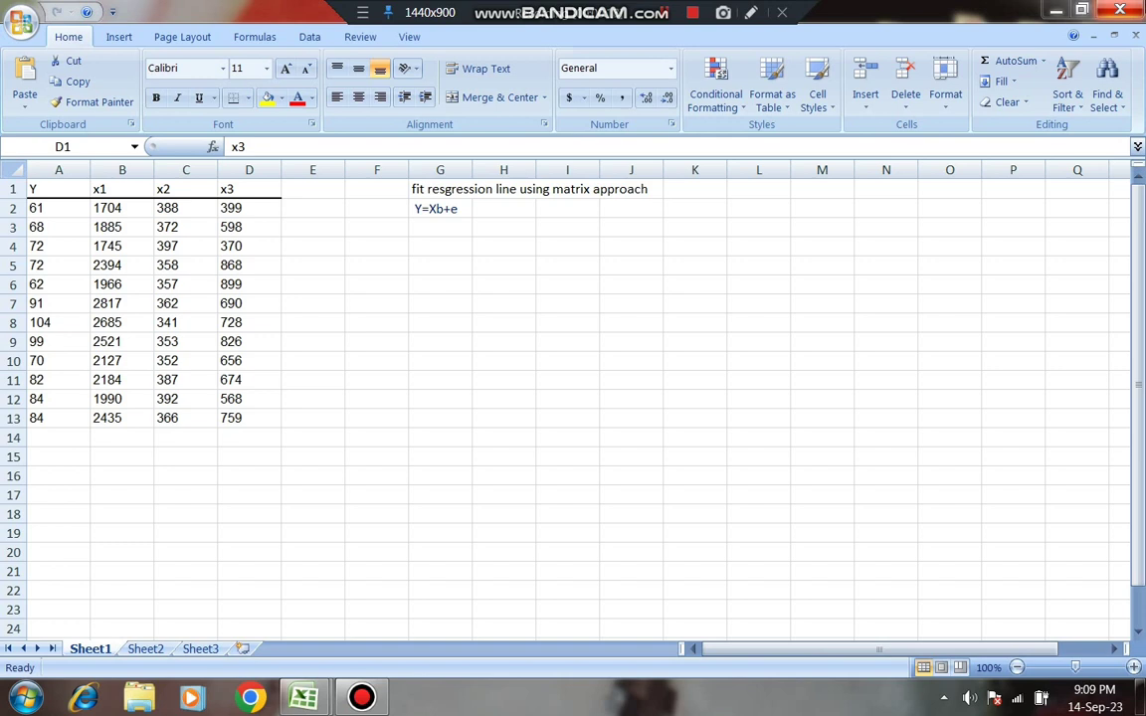
- Examine the Y, x1, x2 and x3 data columns and the note about the matrix approach
{"action": "left_click", "coordinate": [60, 189]}
{"action": "left_click", "coordinate": [62, 192]}
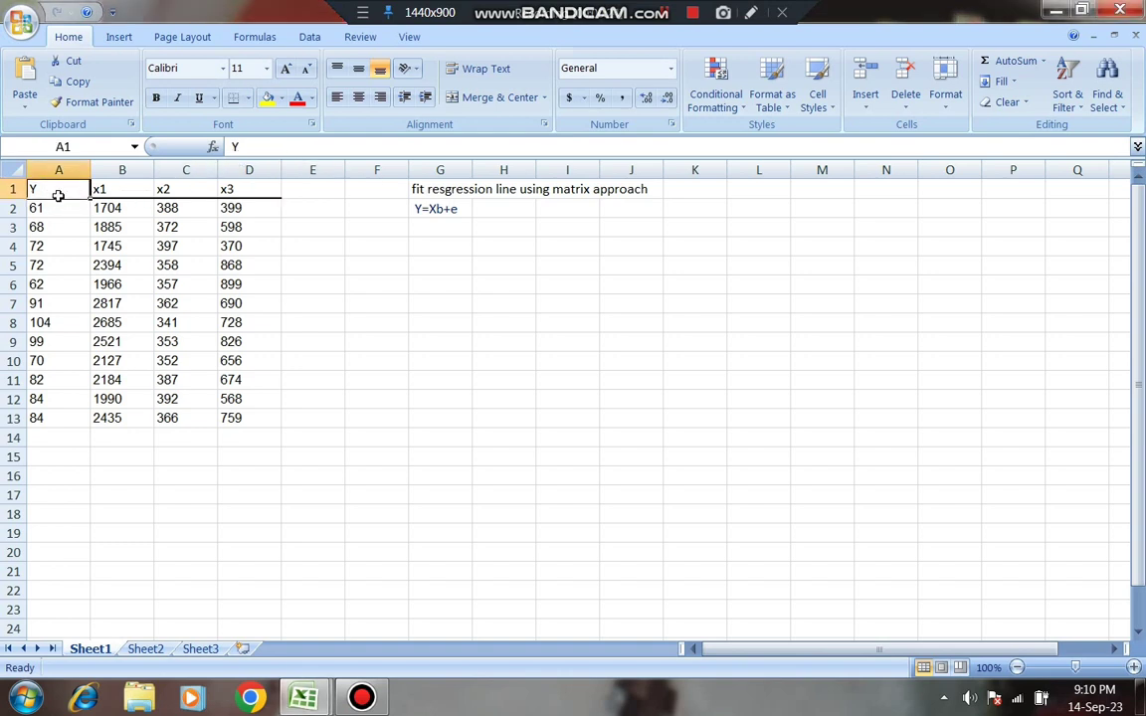
{"action": "left_click", "coordinate": [105, 192]}
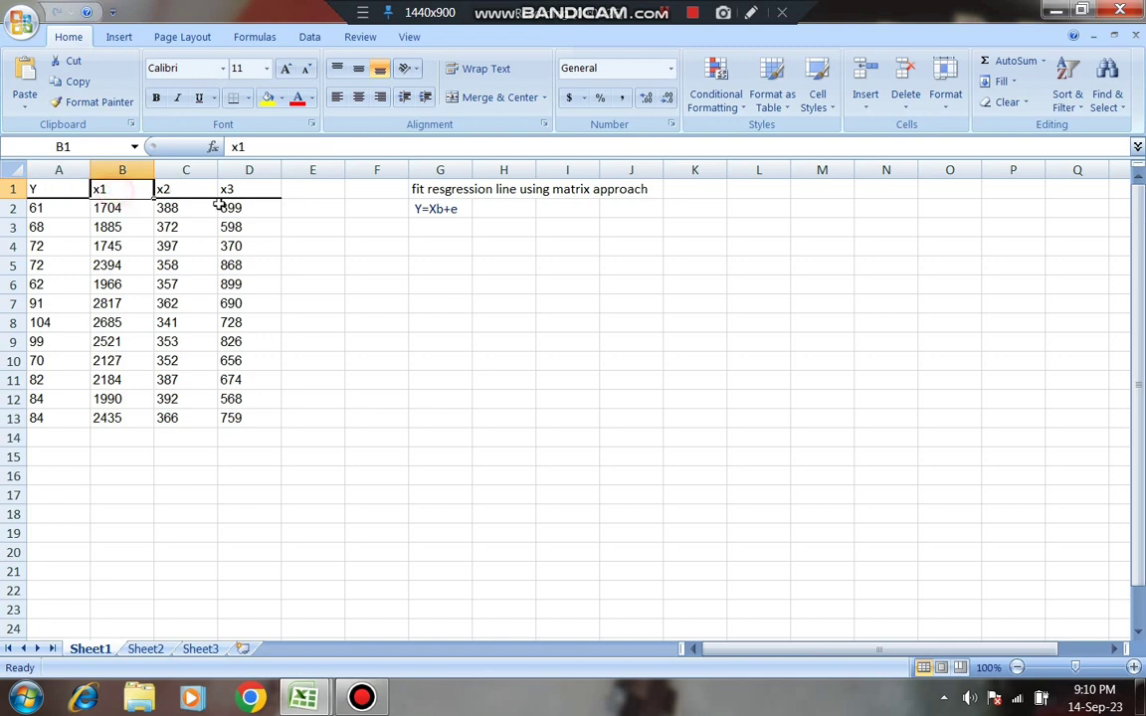
{"action": "left_click", "coordinate": [229, 209]}
{"action": "left_click", "coordinate": [110, 189]}
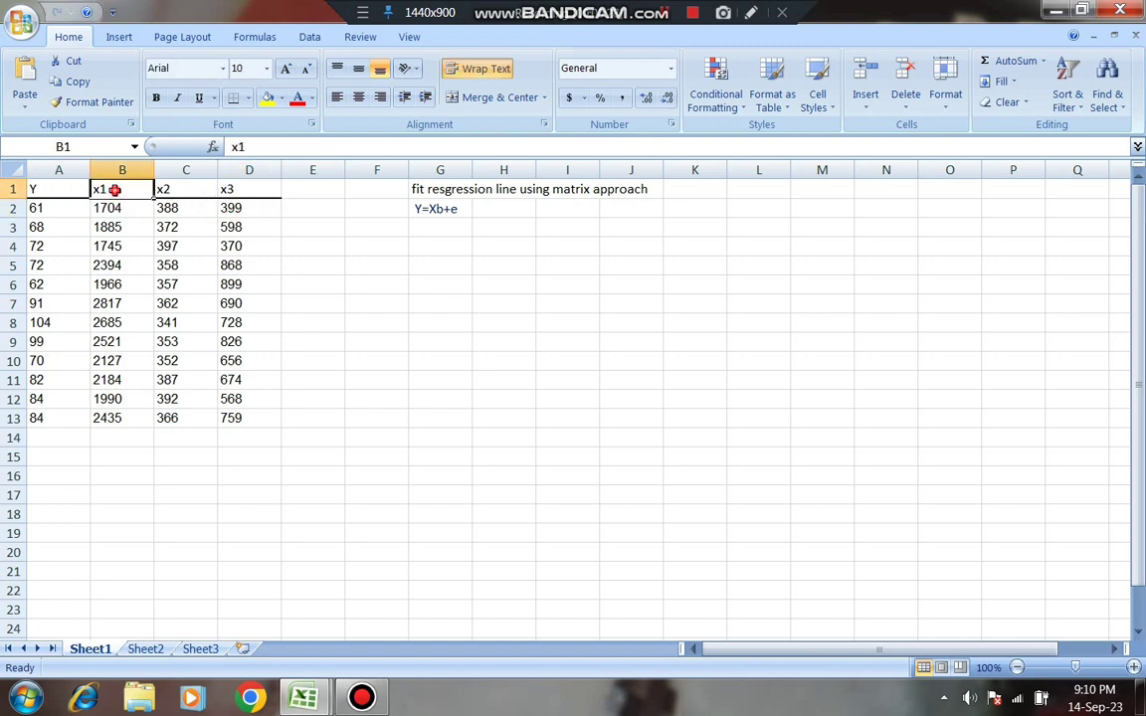
{"action": "left_click", "coordinate": [189, 206]}
{"action": "left_click", "coordinate": [228, 190]}
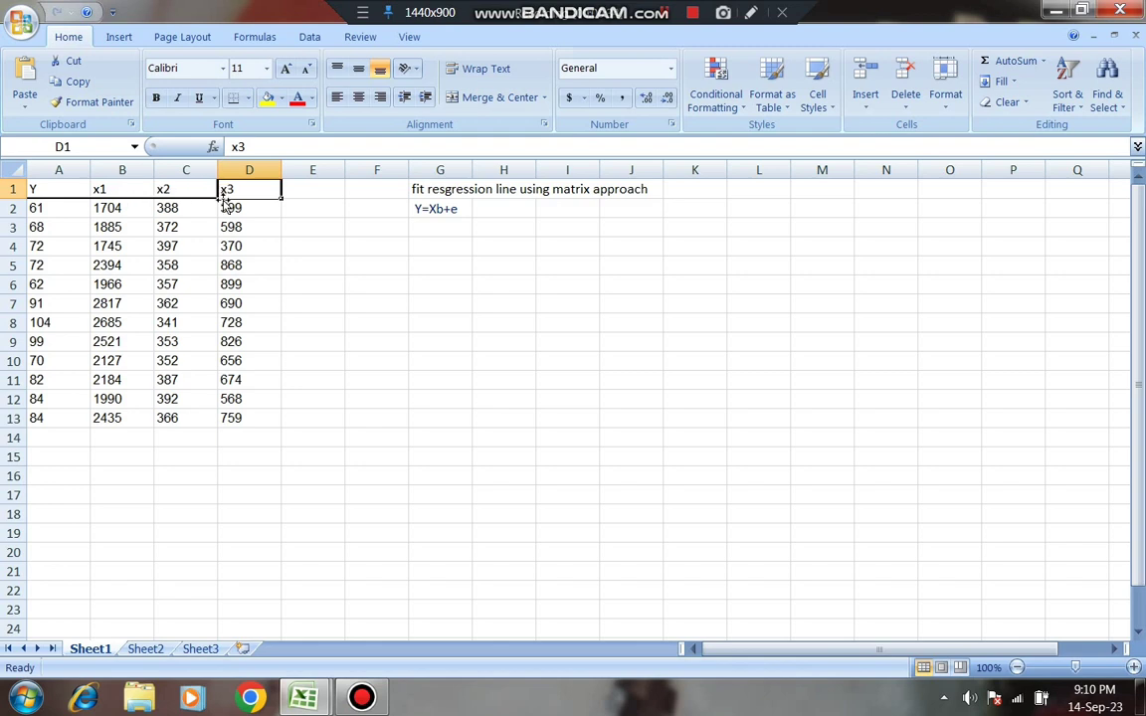
{"action": "left_click", "coordinate": [430, 185]}
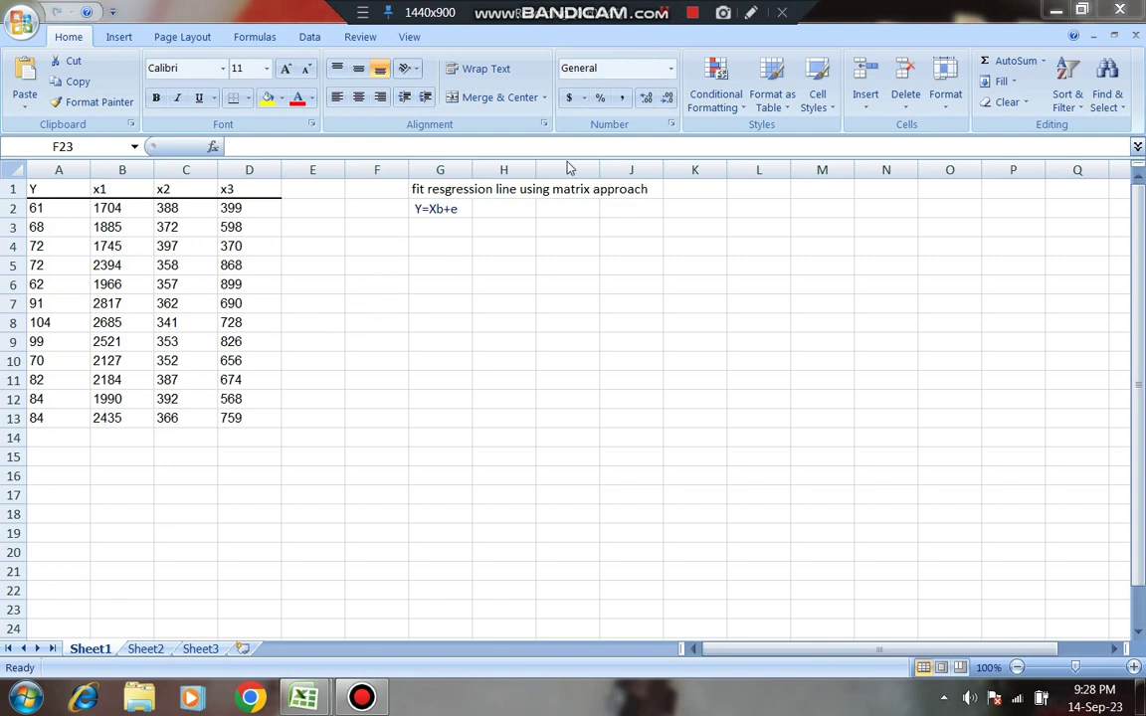
- Label cell K1 as x to head the design matrix
{"action": "left_click", "coordinate": [675, 203]}
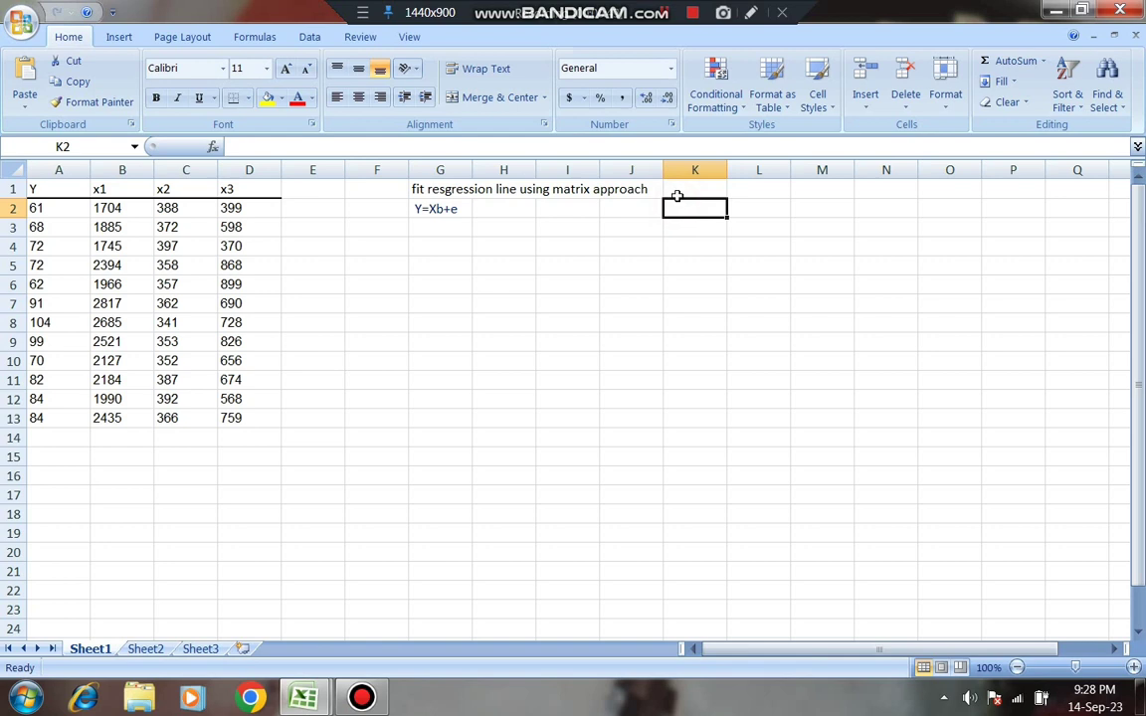
{"action": "left_click", "coordinate": [675, 186]}
{"action": "type", "text": "x"}
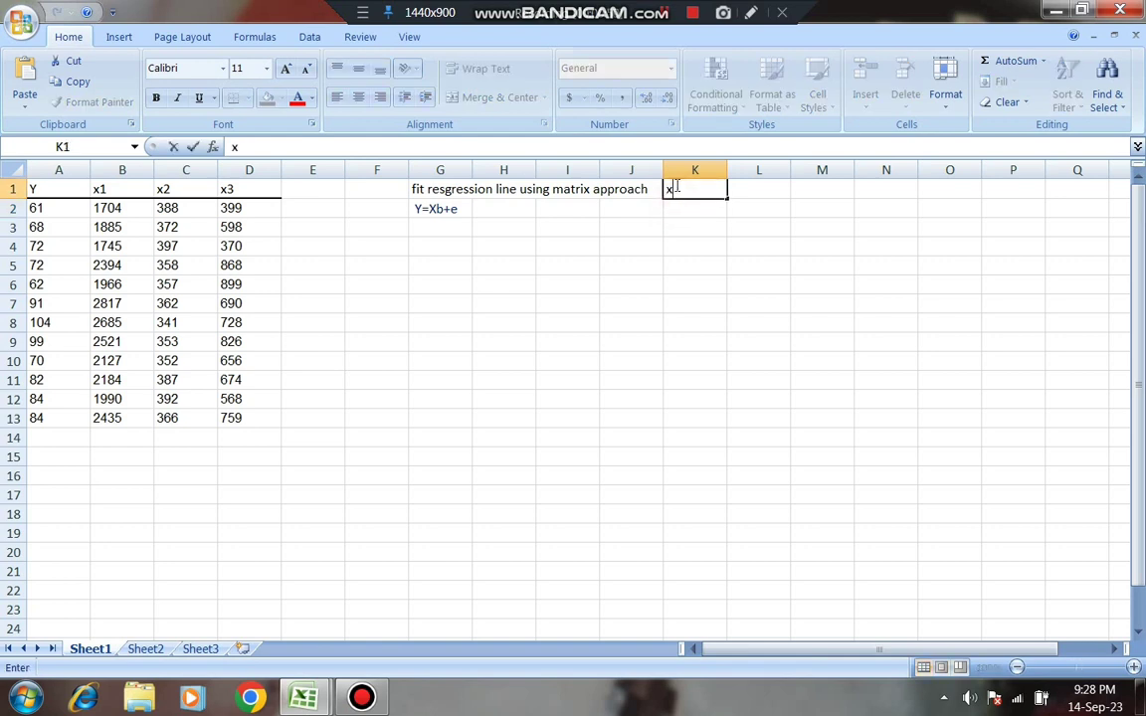
- Enter the value 1 in each of the cells K2 to K5 below the x label
{"action": "left_click", "coordinate": [692, 210]}
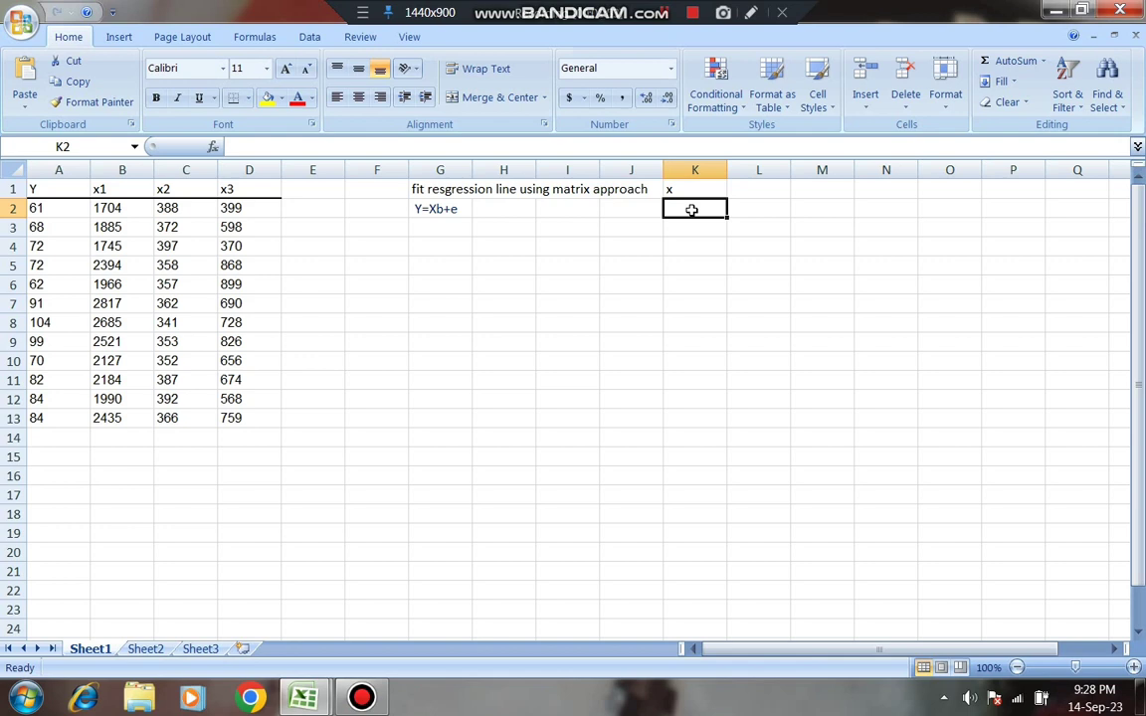
{"action": "type", "text": "1"}
{"action": "key", "text": "Return"}
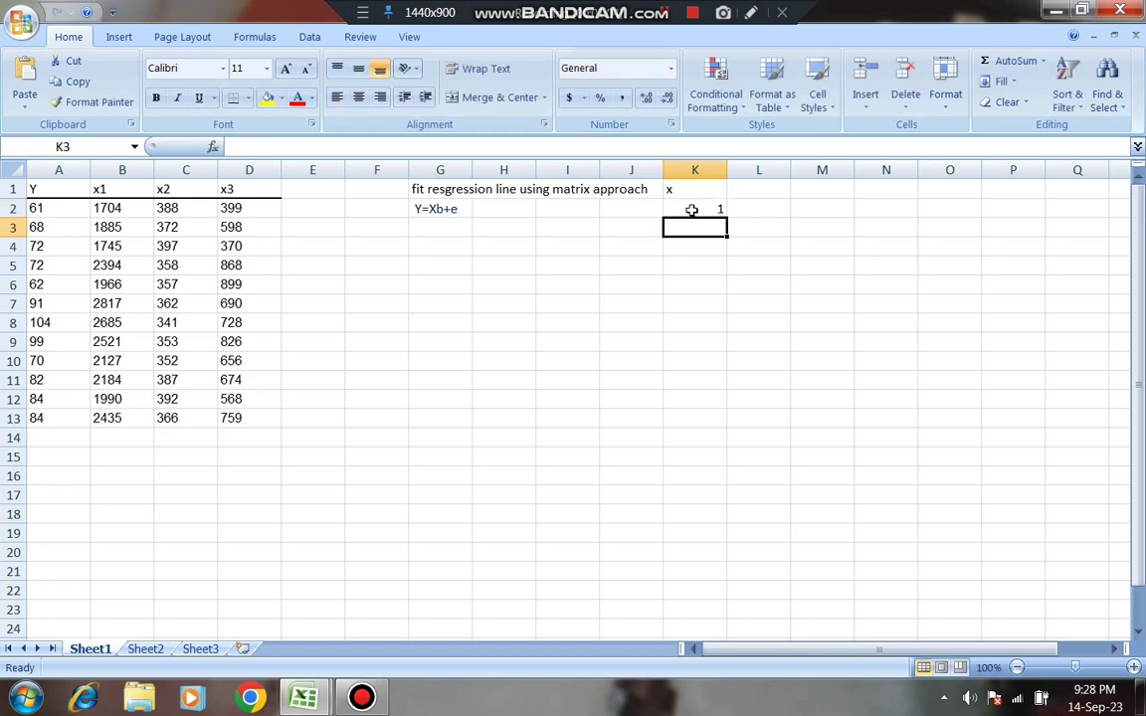
{"action": "type", "text": "1"}
{"action": "key", "text": "Return"}
{"action": "type", "text": "1"}
{"action": "key", "text": "Return"}
{"action": "type", "text": "1"}
{"action": "key", "text": "Return"}
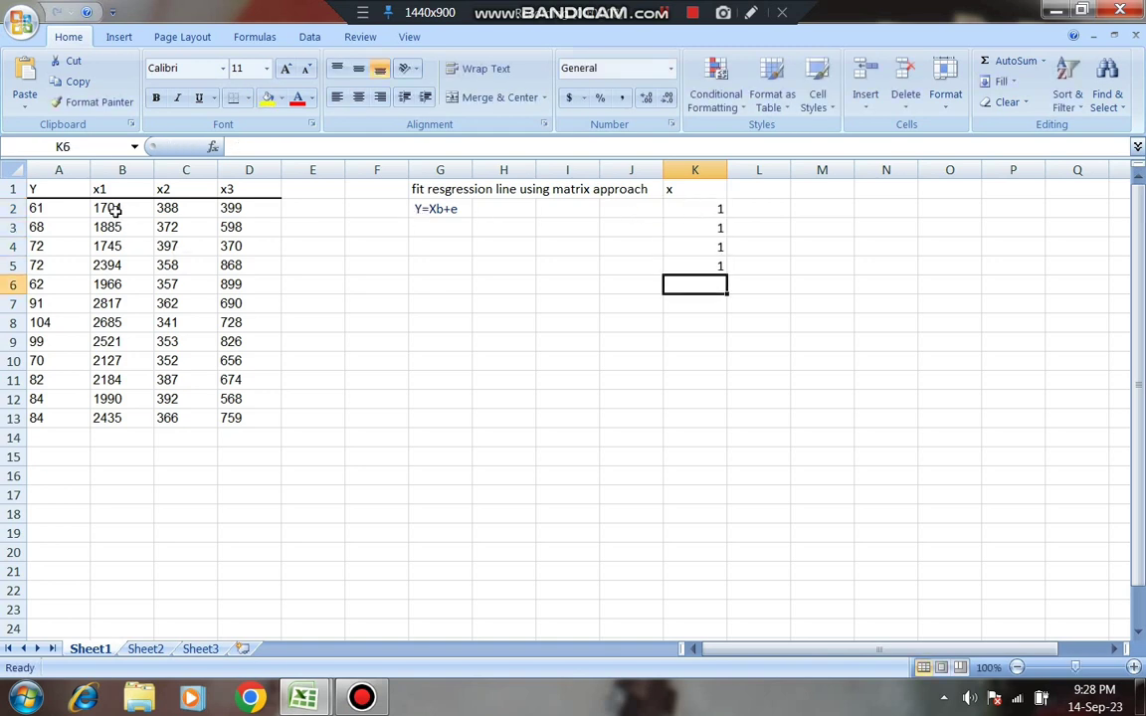
- Copy the x1, x2 and x3 values in B2:D13 into the block starting at cell L2
{"action": "left_click_drag", "start_coordinate": [116, 209], "coordinate": [224, 418]}
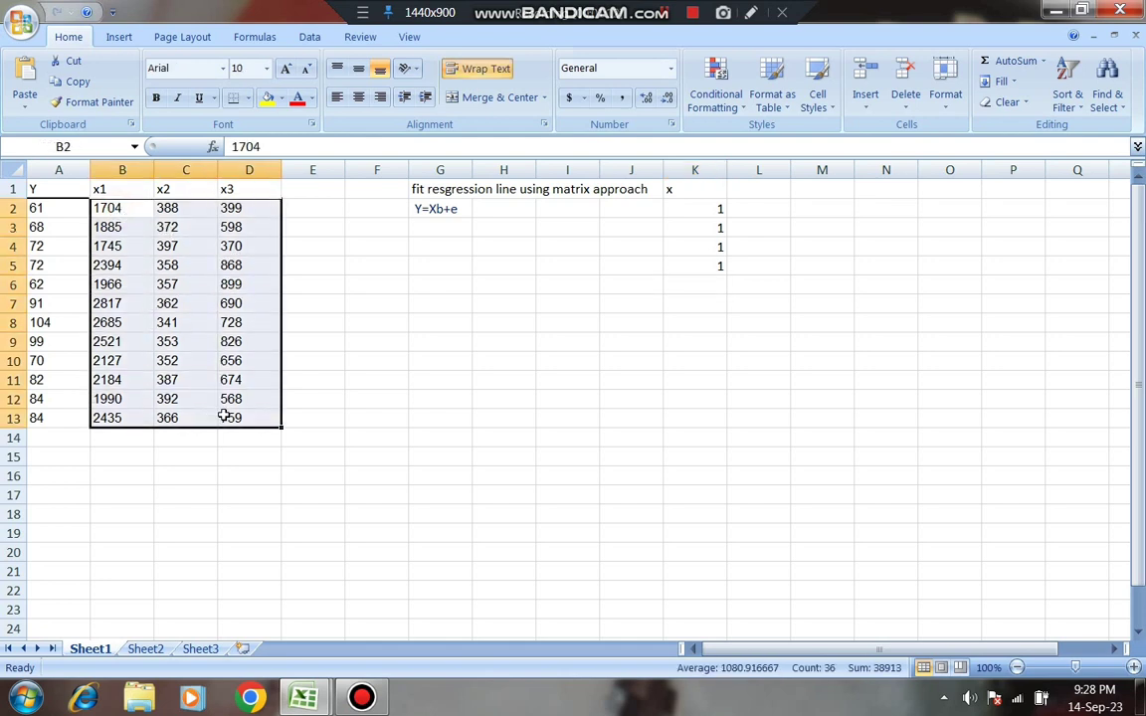
{"action": "key", "text": "ctrl+c"}
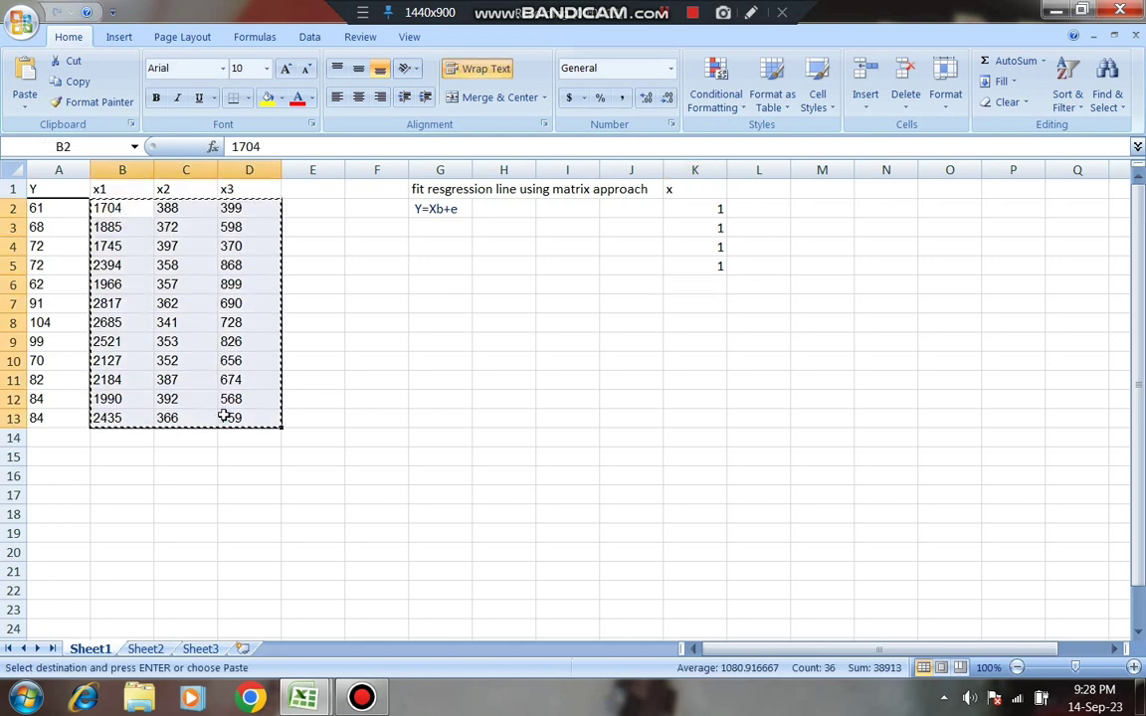
{"action": "left_click", "coordinate": [771, 204]}
{"action": "double_click", "coordinate": [772, 204]}
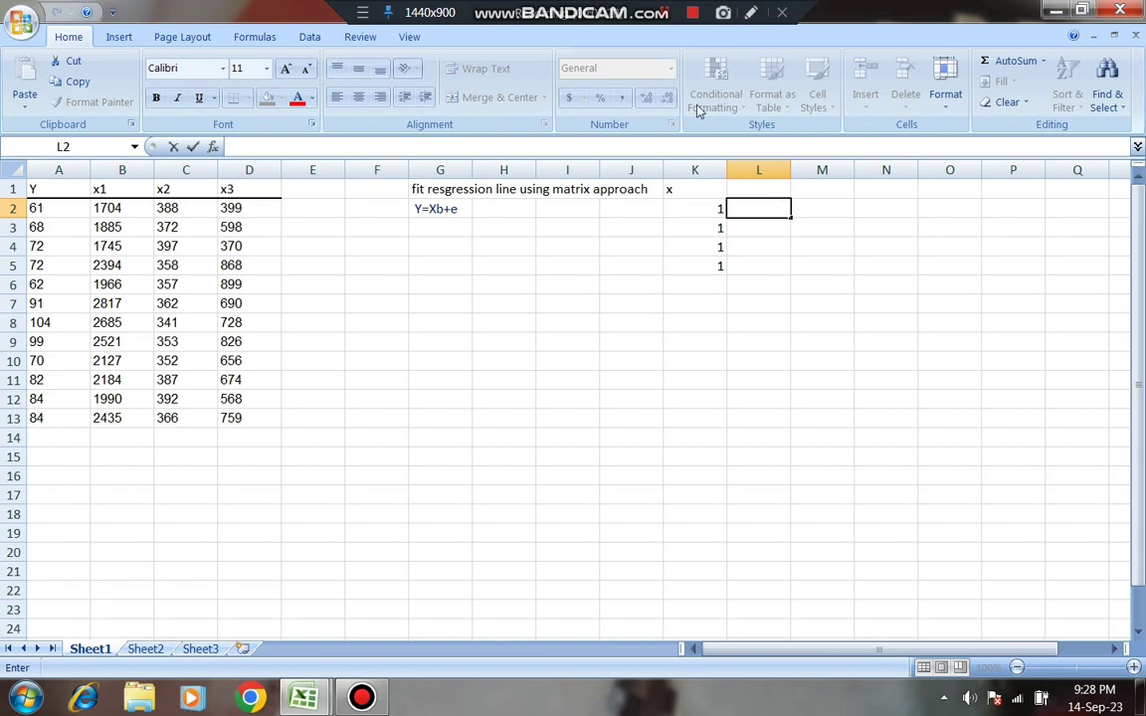
{"action": "key", "text": "Escape"}
{"action": "key", "text": "ctrl+v"}
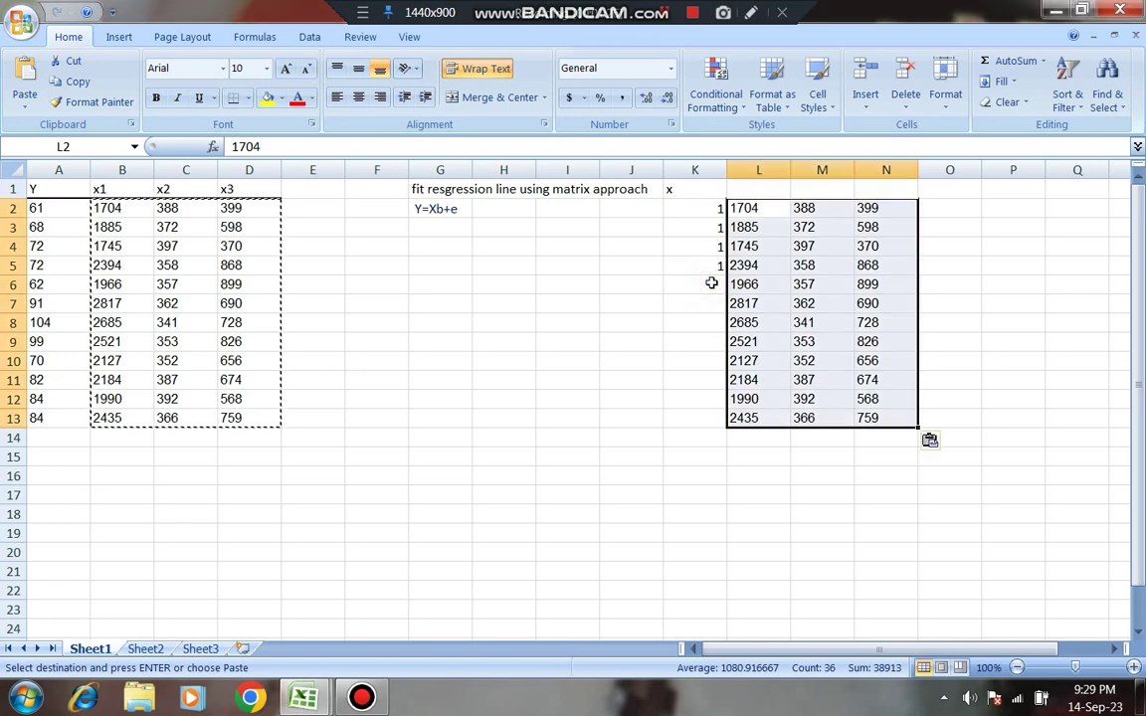
- Fill the value 1 from K2 down through K13 to complete the column of ones
{"action": "left_click_drag", "start_coordinate": [701, 287], "coordinate": [685, 304]}
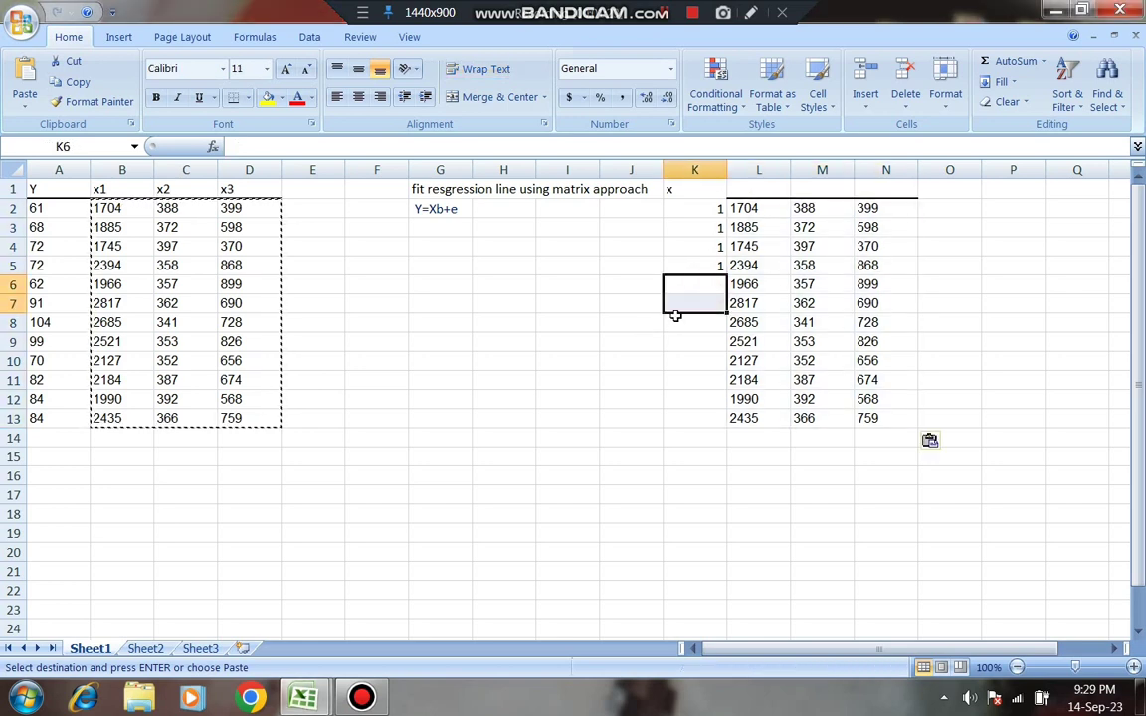
{"action": "left_click", "coordinate": [686, 303]}
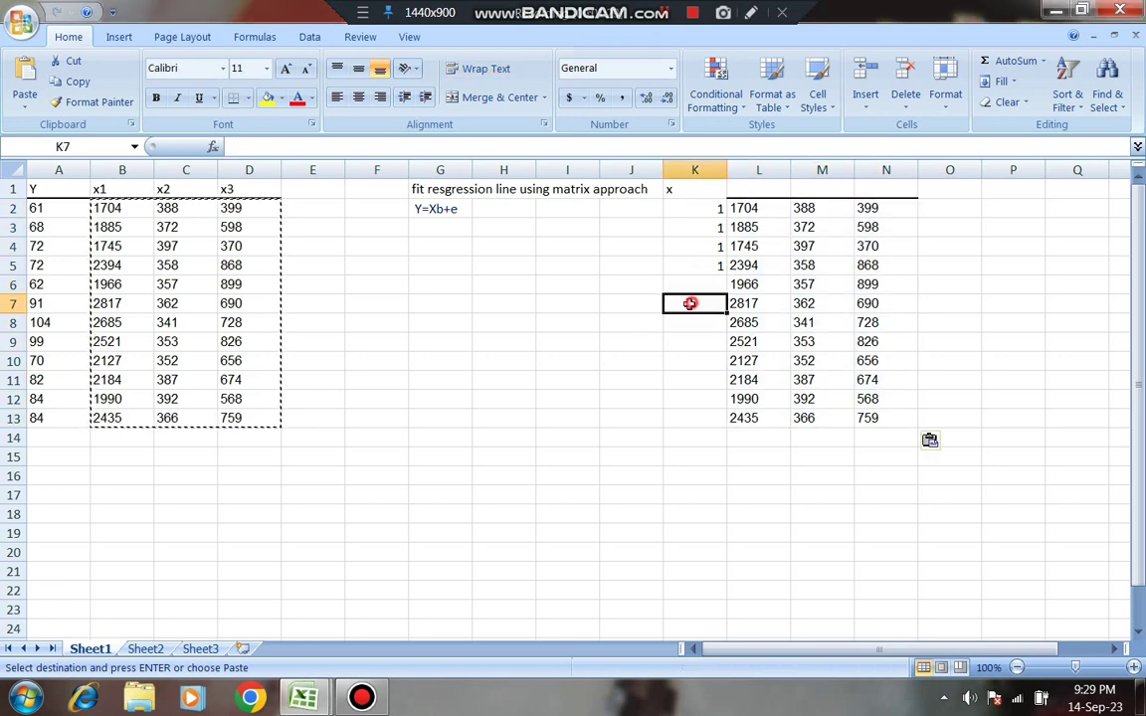
{"action": "left_click", "coordinate": [678, 207]}
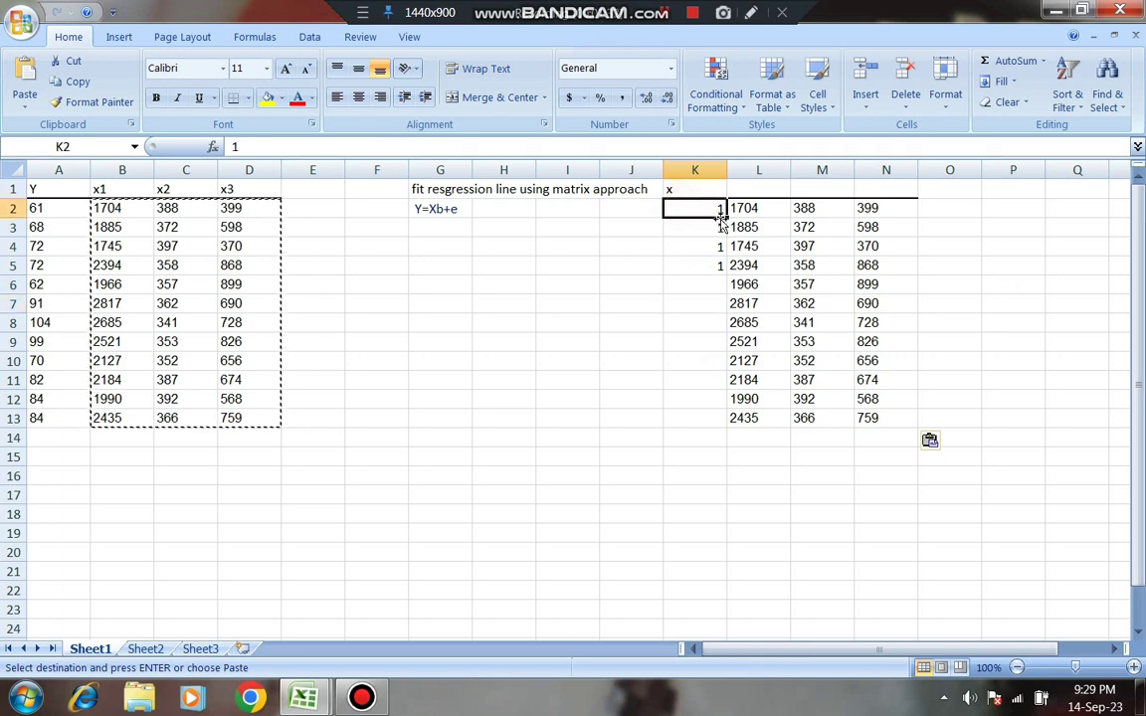
{"action": "left_click_drag", "start_coordinate": [726, 217], "coordinate": [733, 427]}
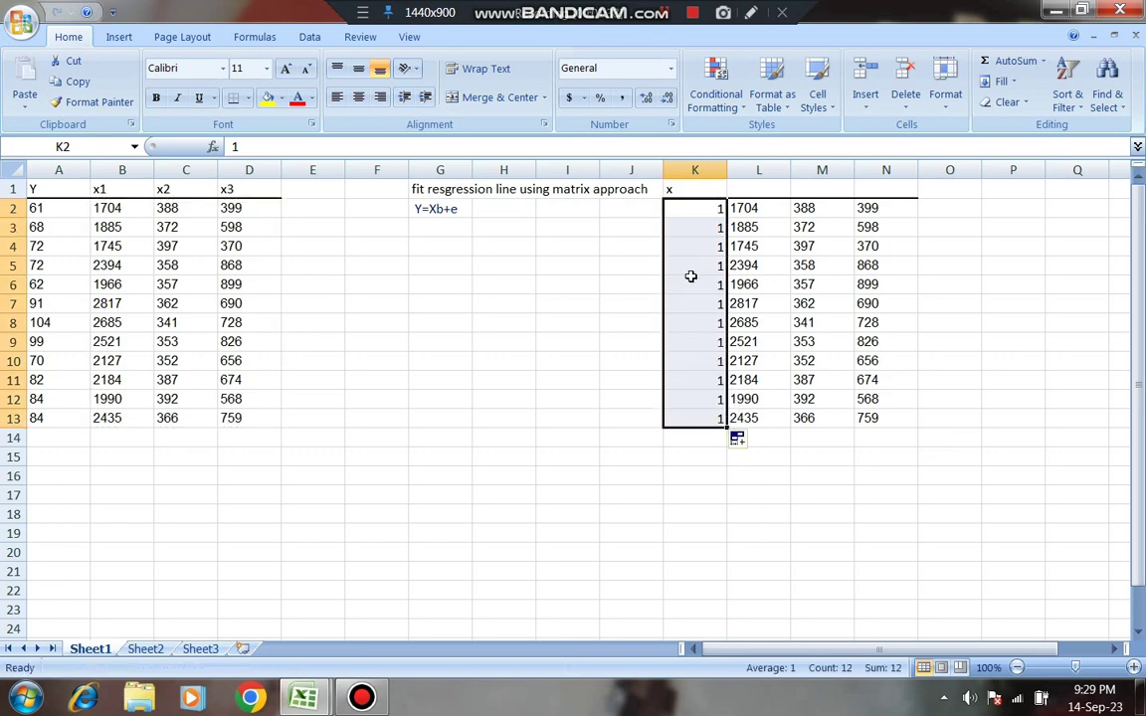
{"action": "left_click", "coordinate": [756, 226]}
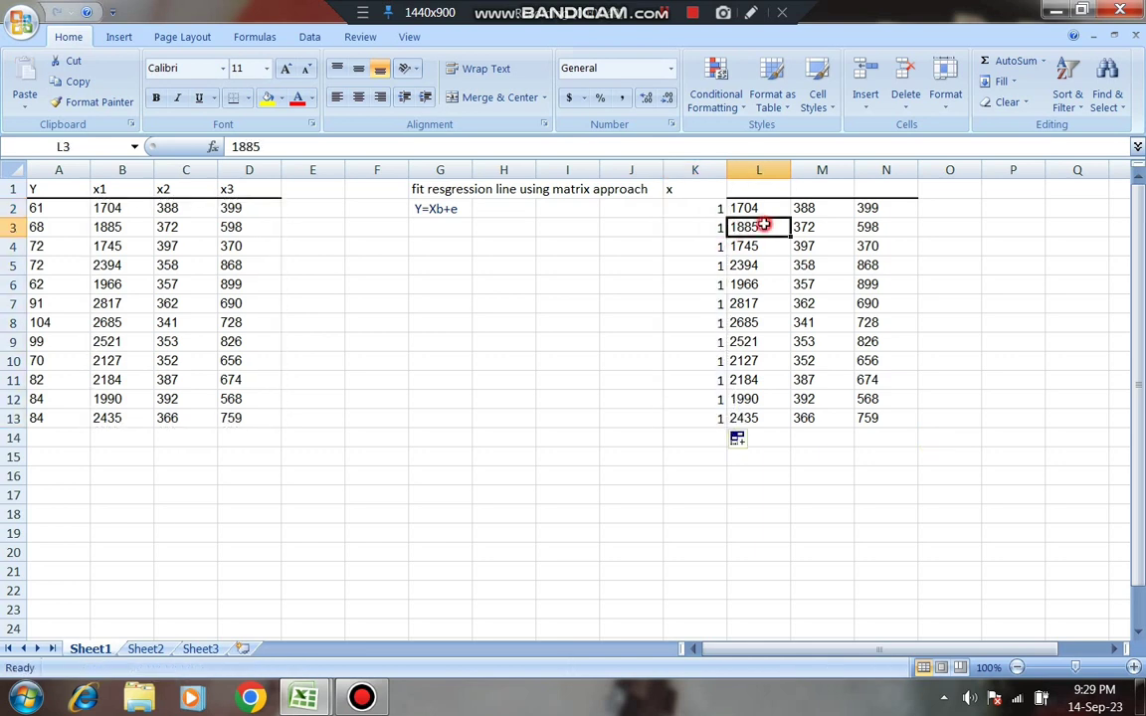
{"action": "left_click", "coordinate": [702, 211]}
{"action": "double_click", "coordinate": [701, 211]}
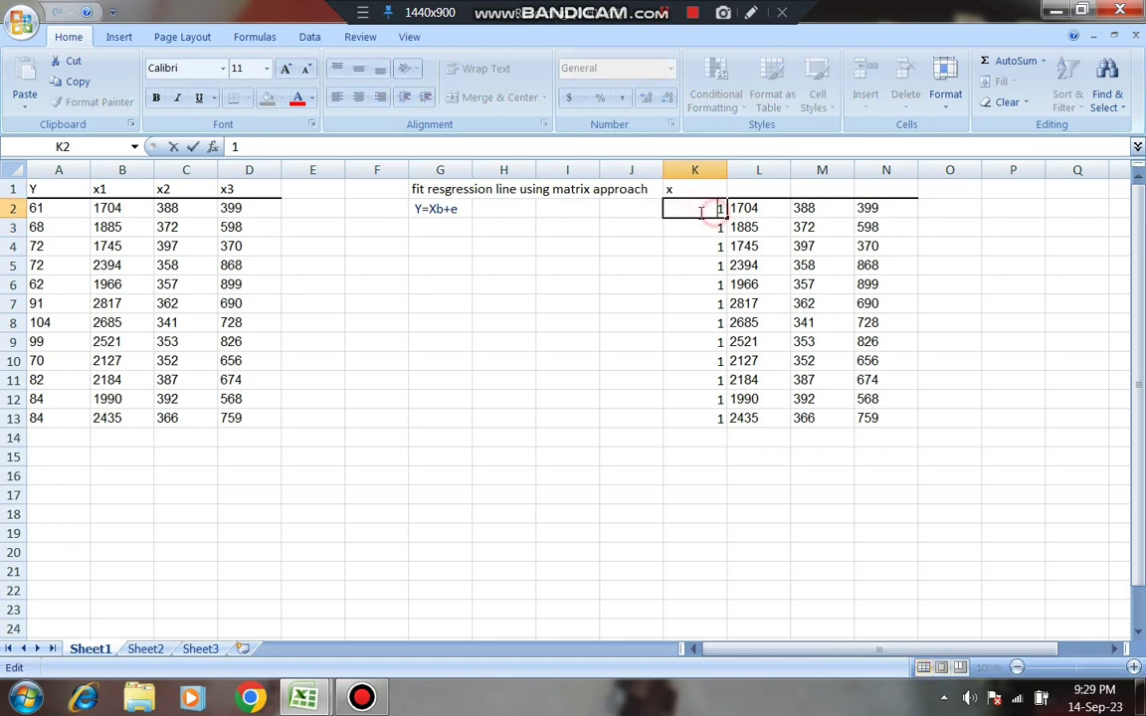
{"action": "left_click", "coordinate": [690, 248]}
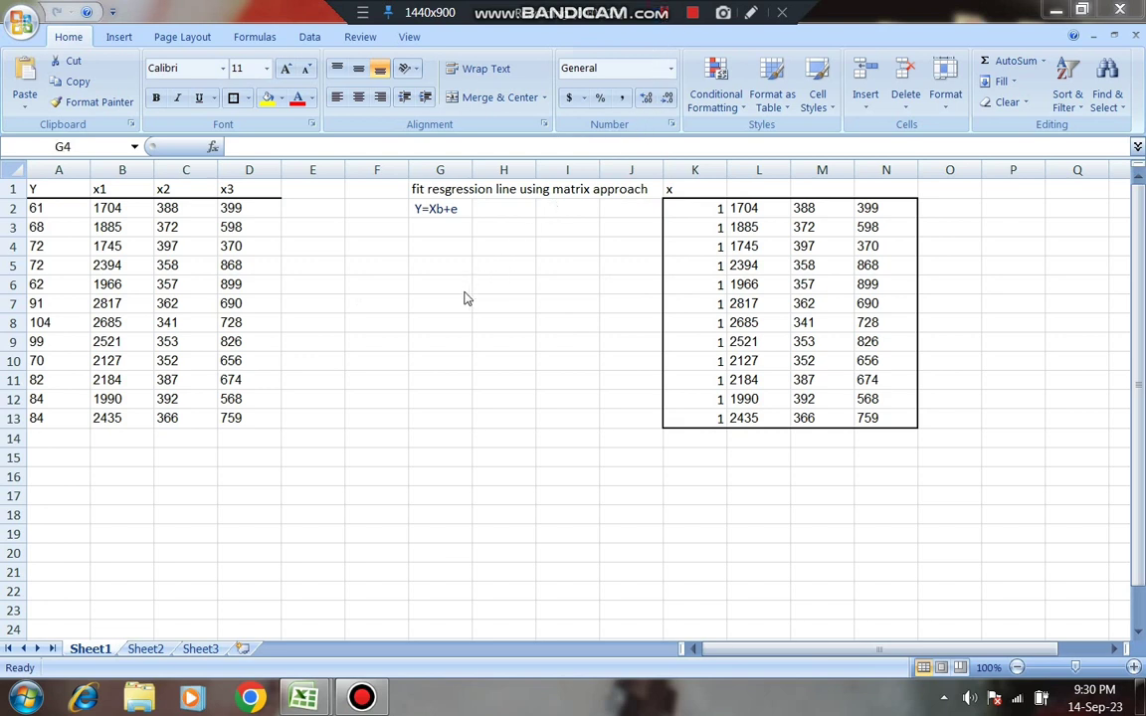
- Paste the coefficient formula b=(X'X)-1X'Y as text into cell G4
{"action": "left_click", "coordinate": [434, 251]}
{"action": "key", "text": "ctrl+v"}
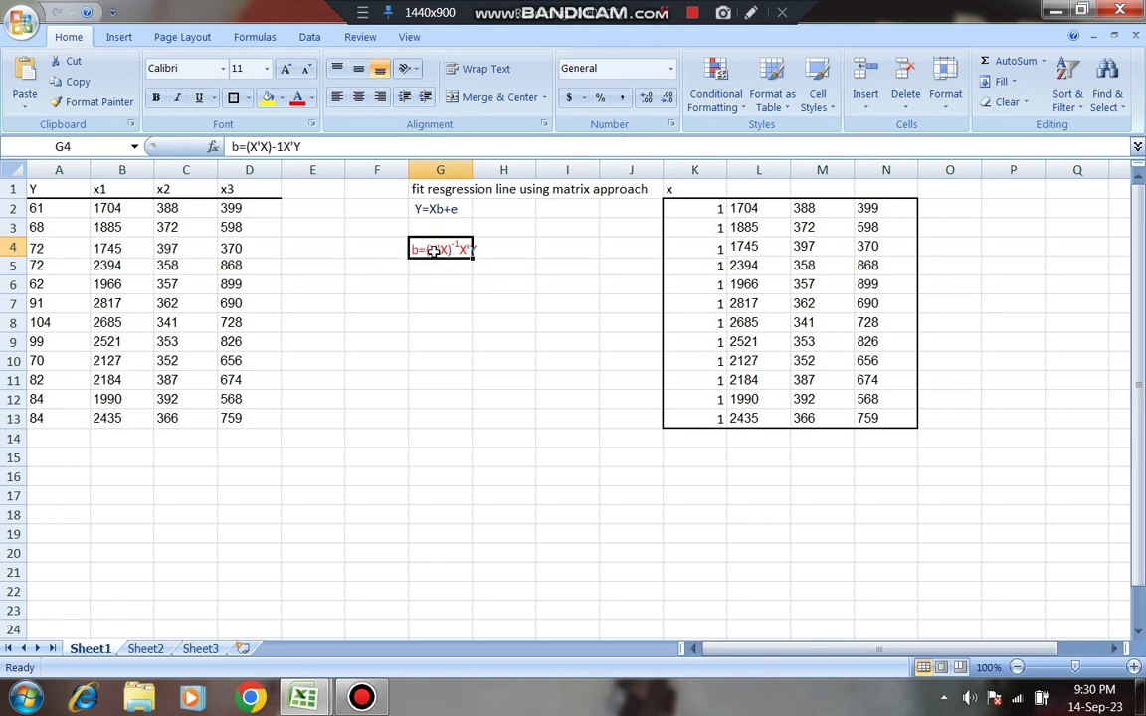
{"action": "left_click", "coordinate": [435, 288]}
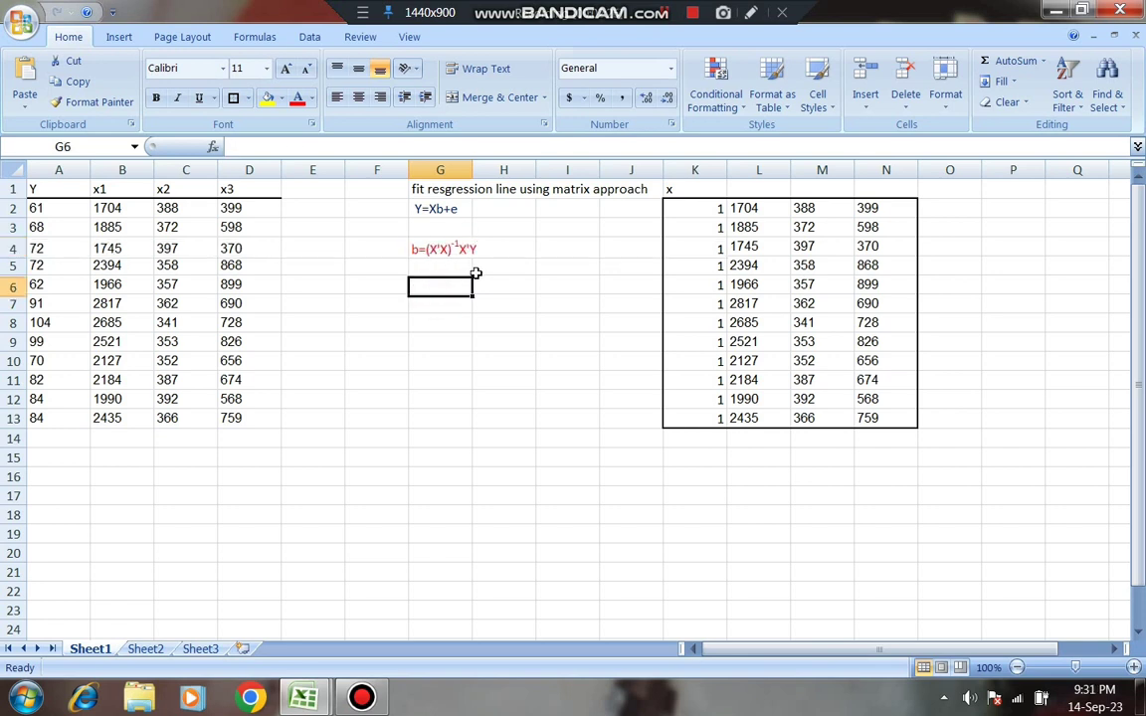
{"action": "left_click", "coordinate": [411, 249]}
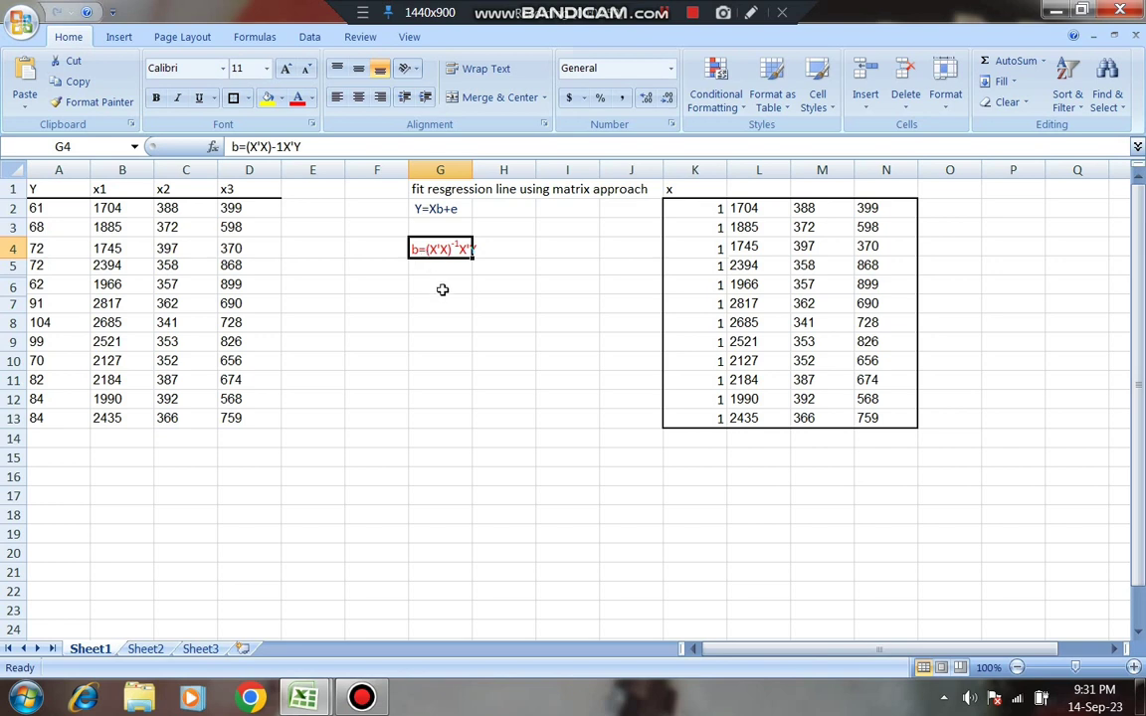
- Make all of column K bold, including the x label and the column of ones
{"action": "left_click", "coordinate": [686, 187]}
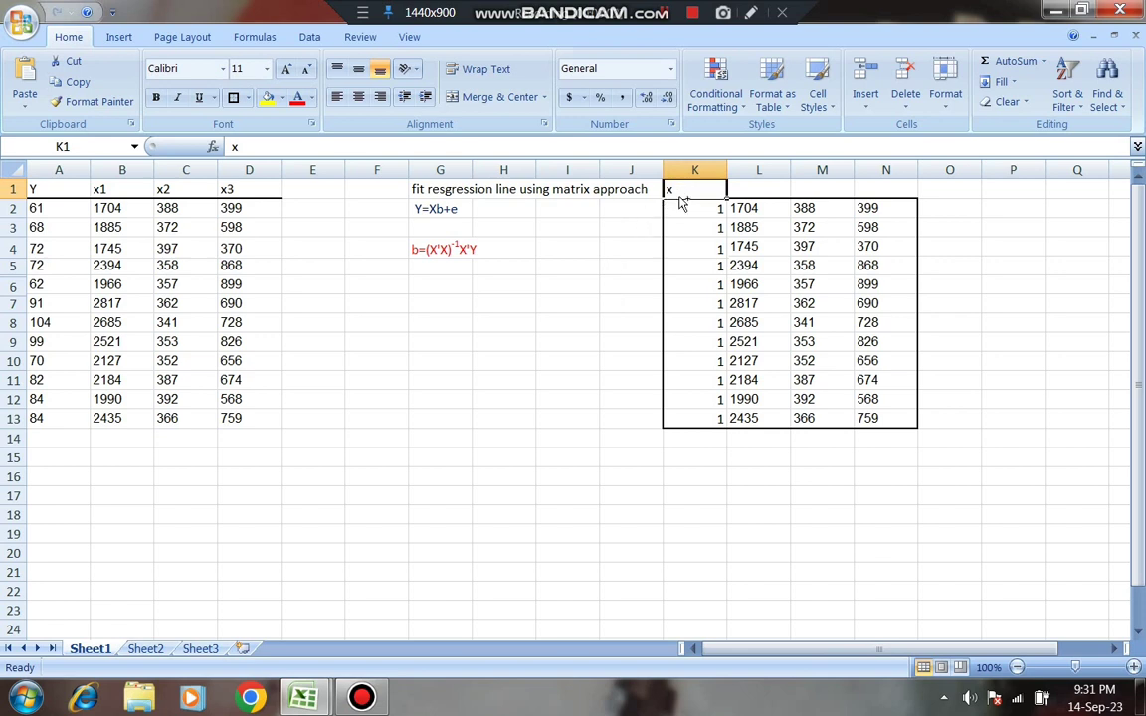
{"action": "key", "text": "ctrl+space"}
{"action": "key", "text": "ctrl+b"}
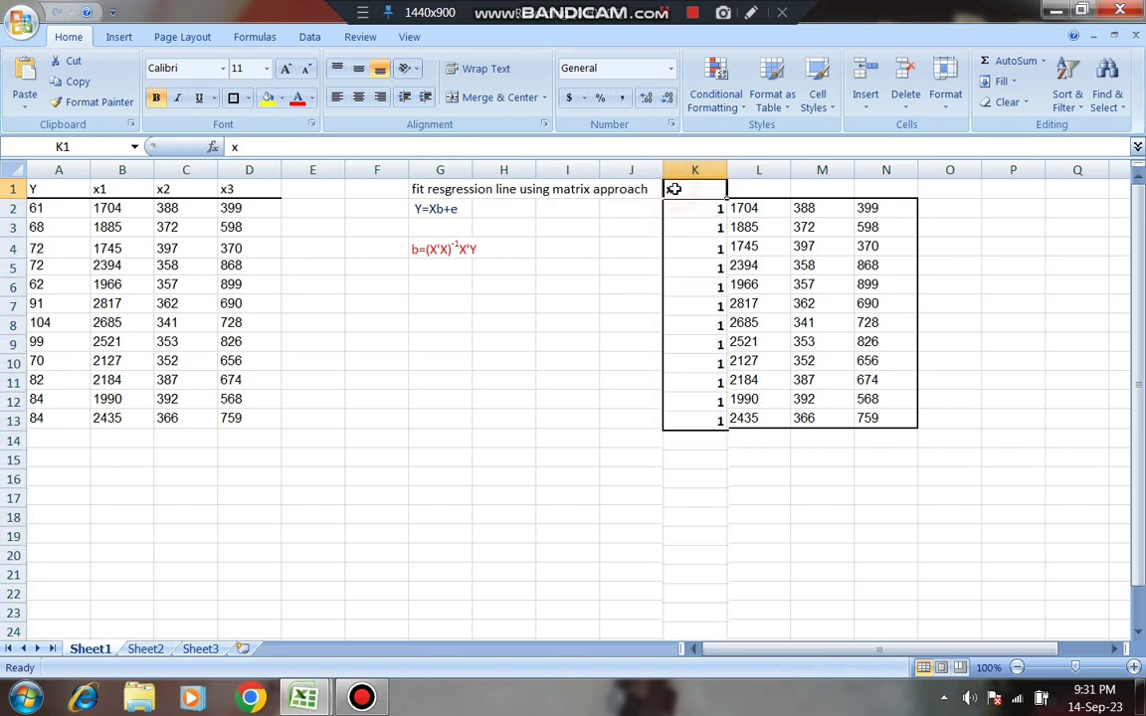
{"action": "left_click", "coordinate": [589, 272]}
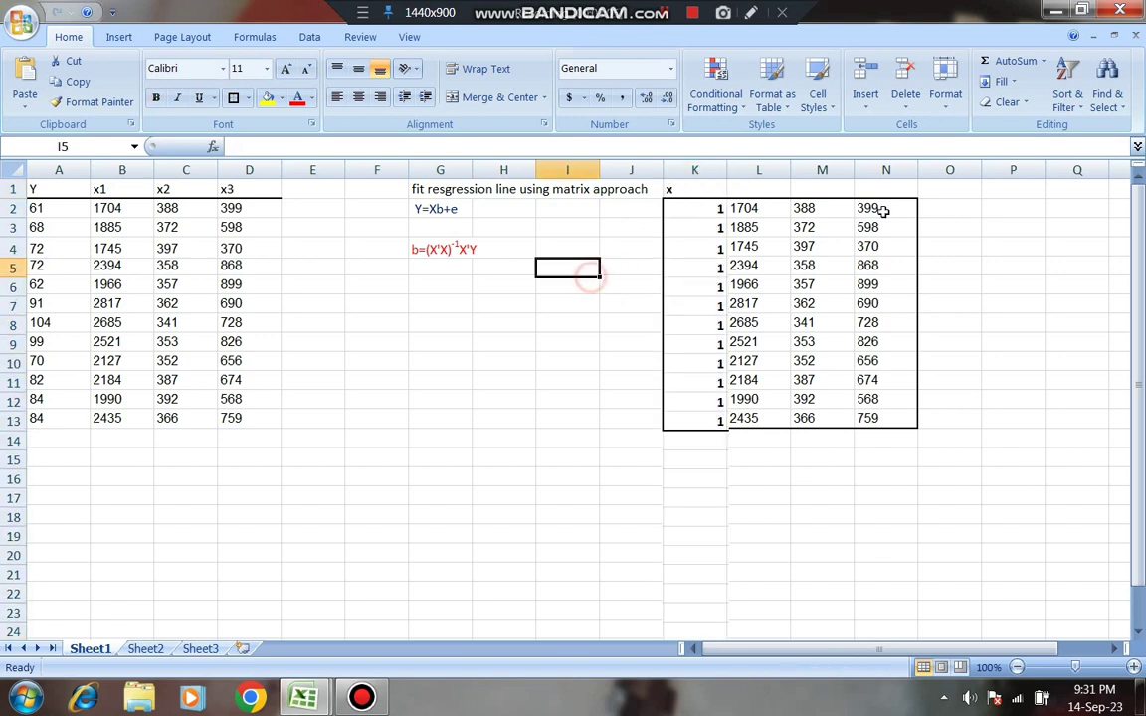
- Label cell O1 with X' in red to head the transposed matrix
{"action": "left_click", "coordinate": [948, 188]}
{"action": "left_click", "coordinate": [670, 14]}
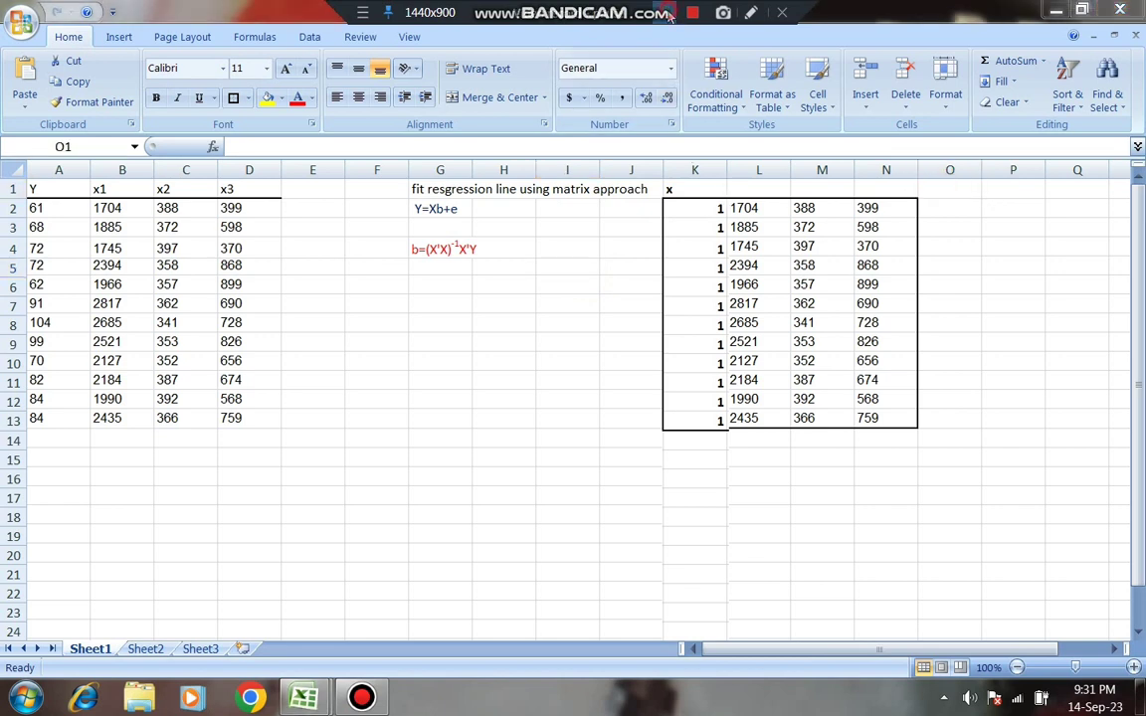
{"action": "left_click", "coordinate": [945, 188]}
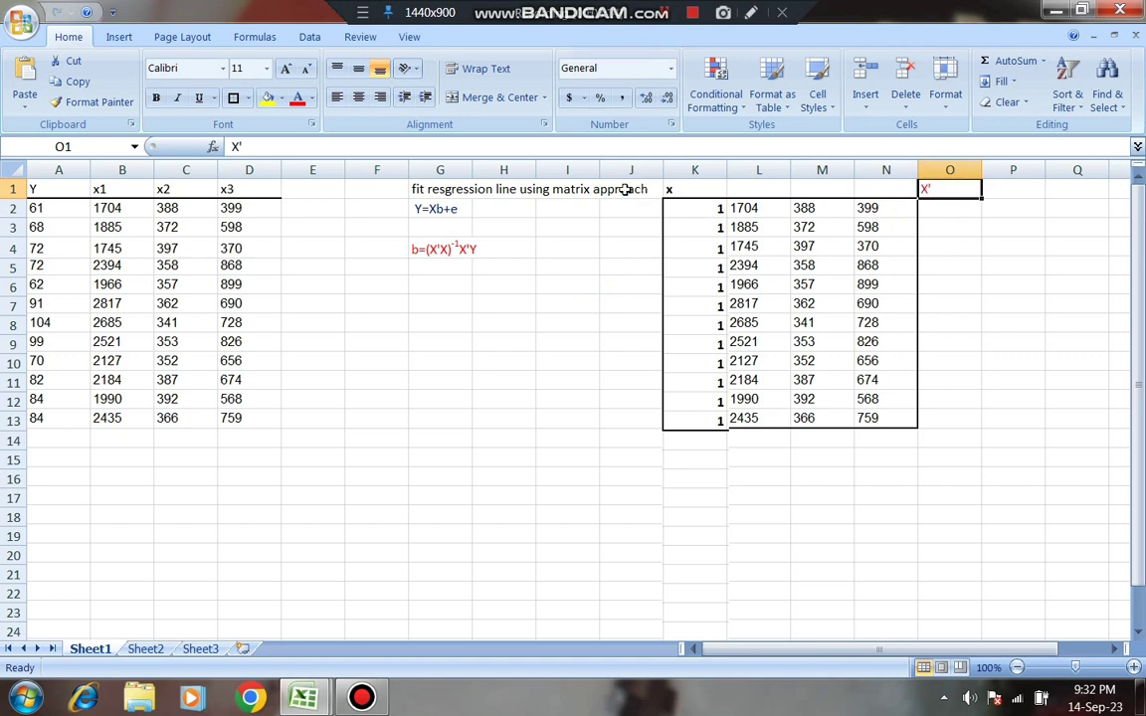
{"action": "left_click", "coordinate": [947, 207]}
{"action": "left_click", "coordinate": [950, 253]}
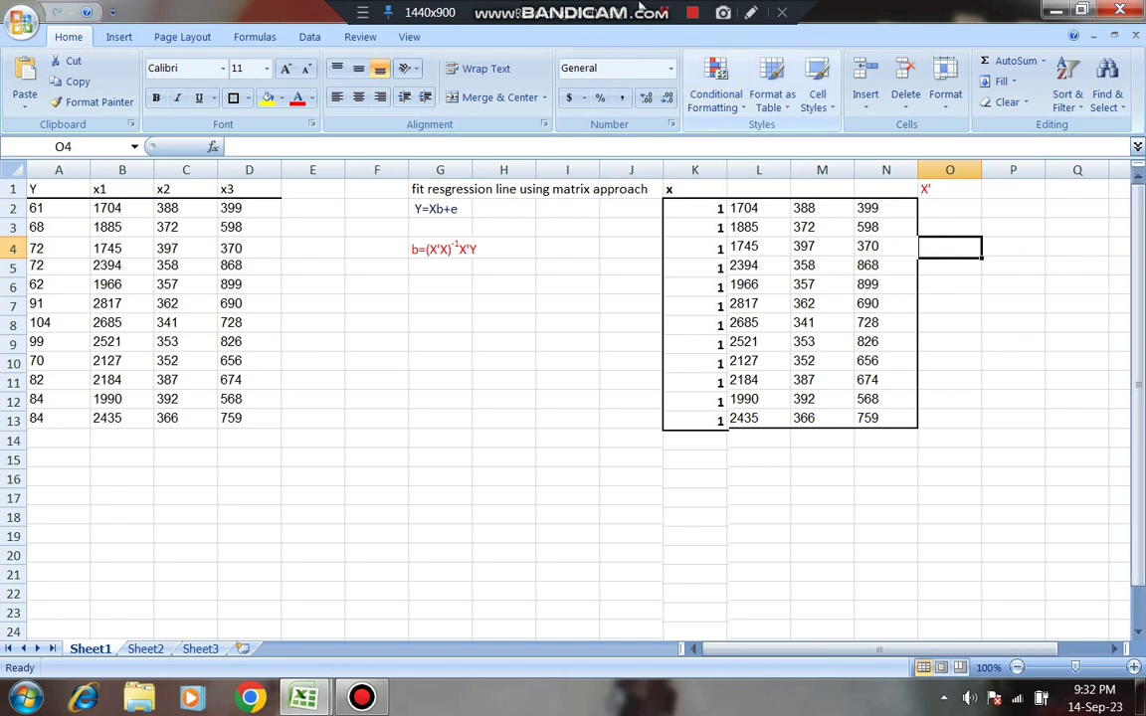
{"action": "left_click", "coordinate": [665, 13]}
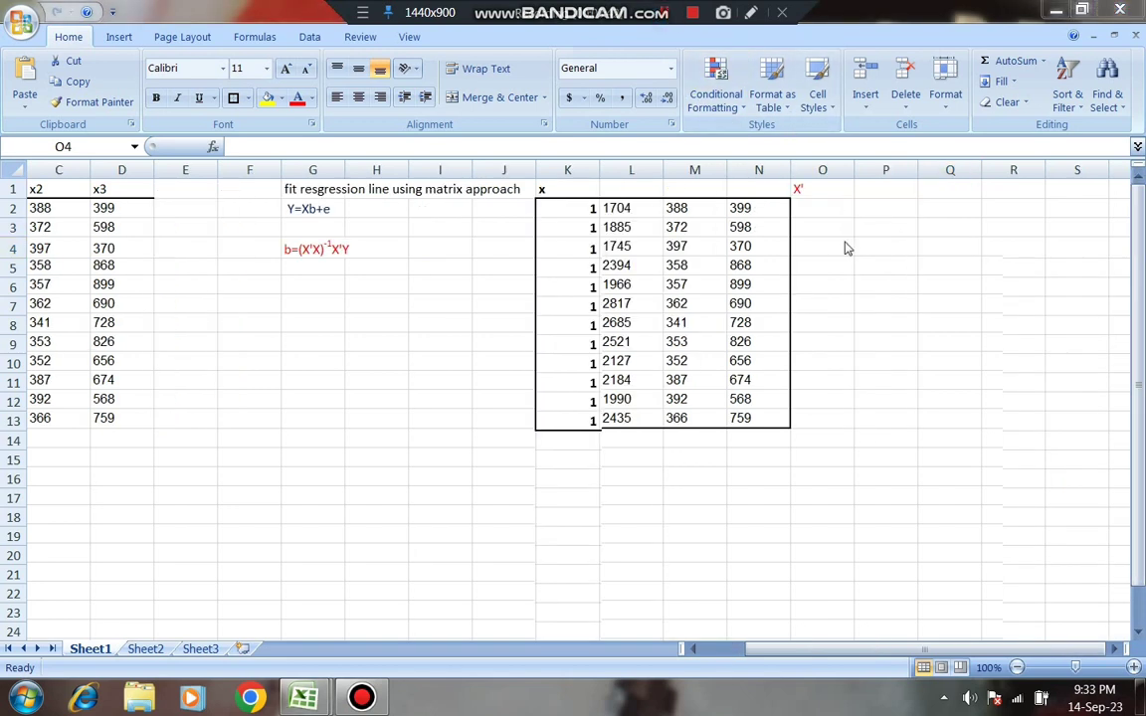
{"action": "left_click", "coordinate": [826, 229]}
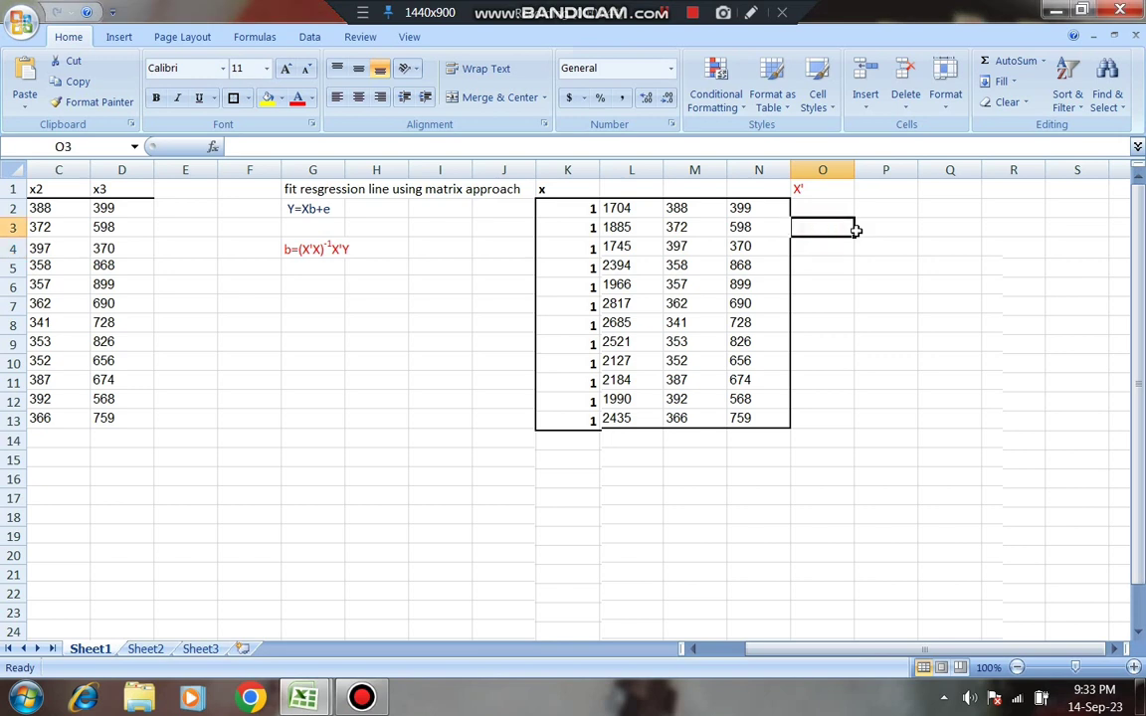
{"action": "left_click", "coordinate": [858, 229]}
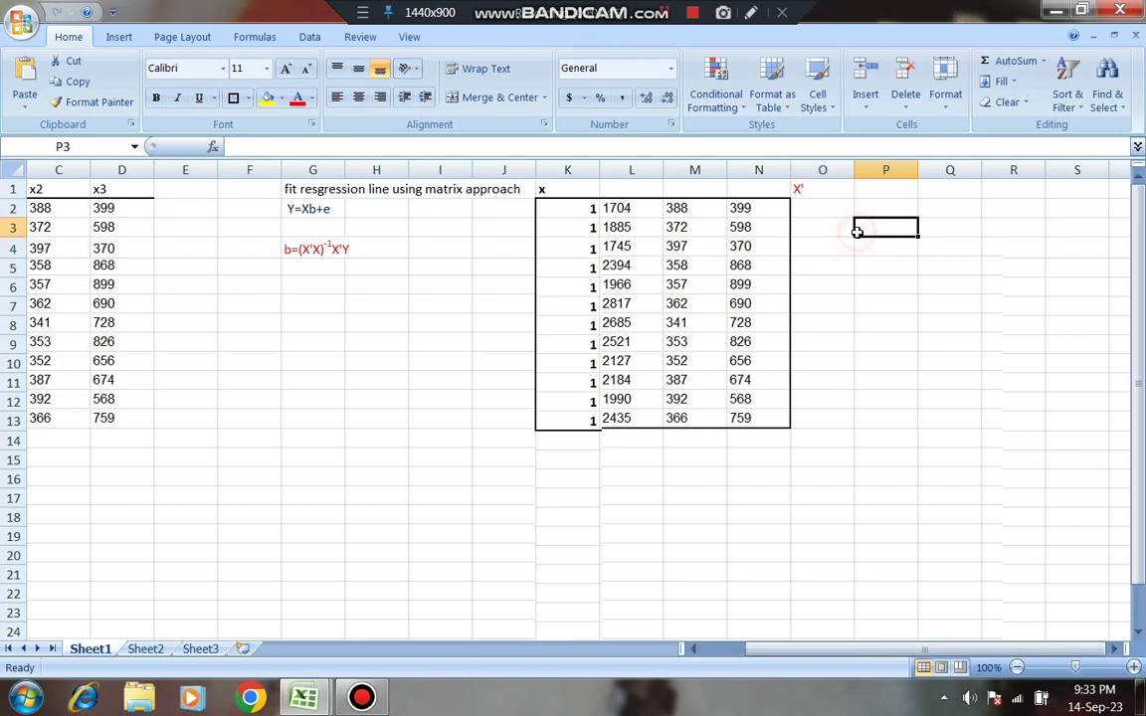
{"action": "left_click", "coordinate": [918, 237]}
{"action": "left_click", "coordinate": [915, 230]}
{"action": "left_click_drag", "start_coordinate": [914, 230], "coordinate": [1080, 289]}
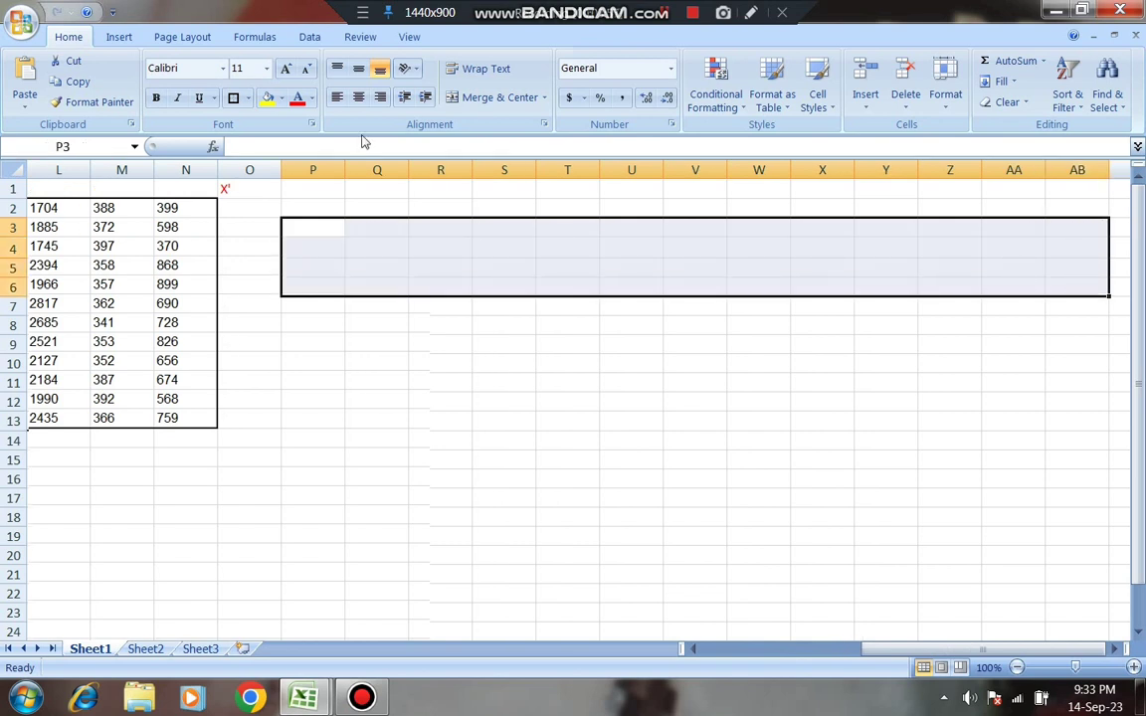
{"action": "left_click", "coordinate": [665, 12]}
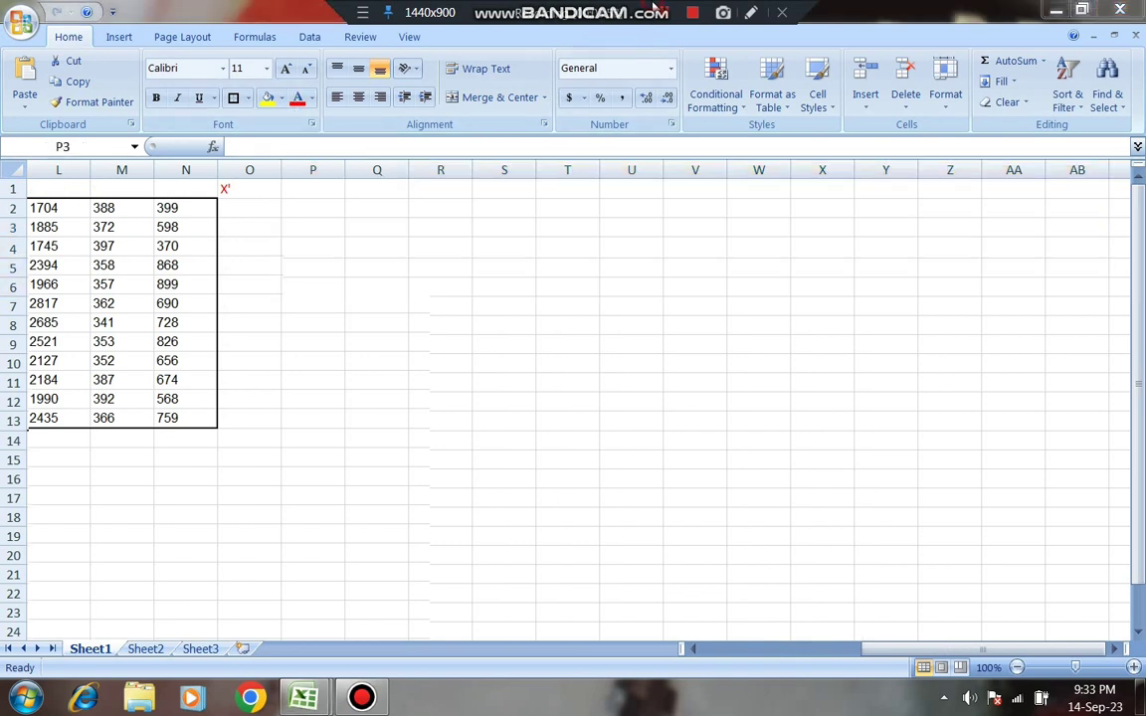
- Fill P3:AA6 with the transpose of the X matrix using the array formula =TRANSPOSE(K2:N13)
{"action": "left_click", "coordinate": [309, 227]}
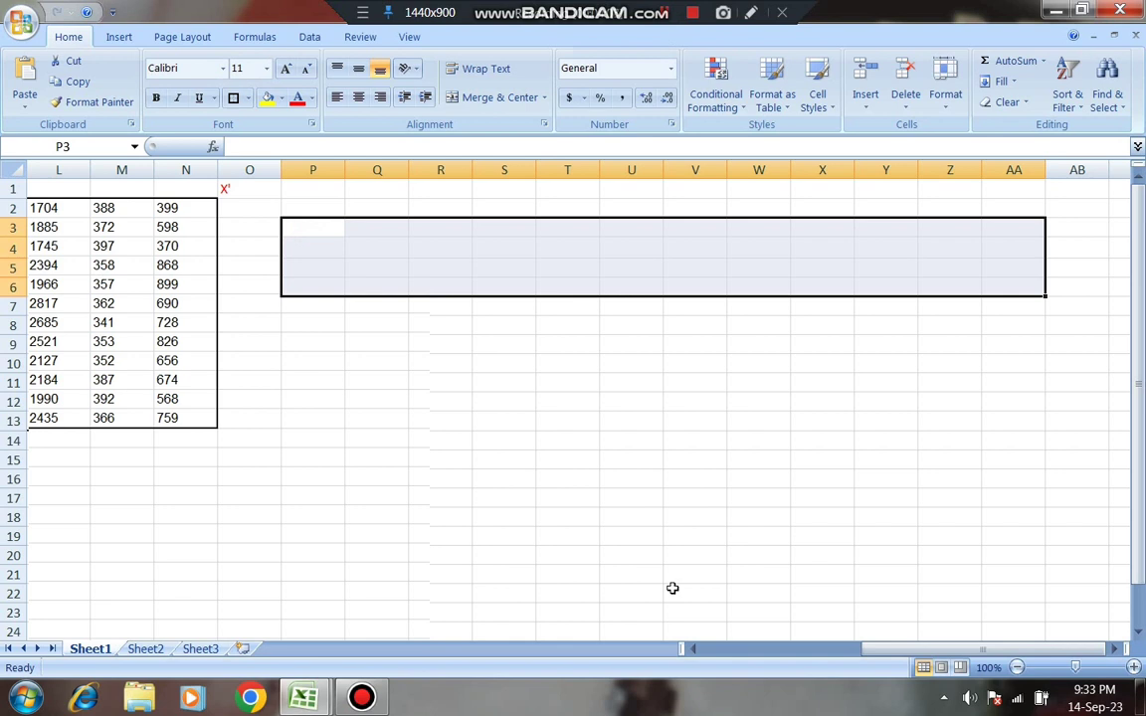
{"action": "type", "text": "=tr"}
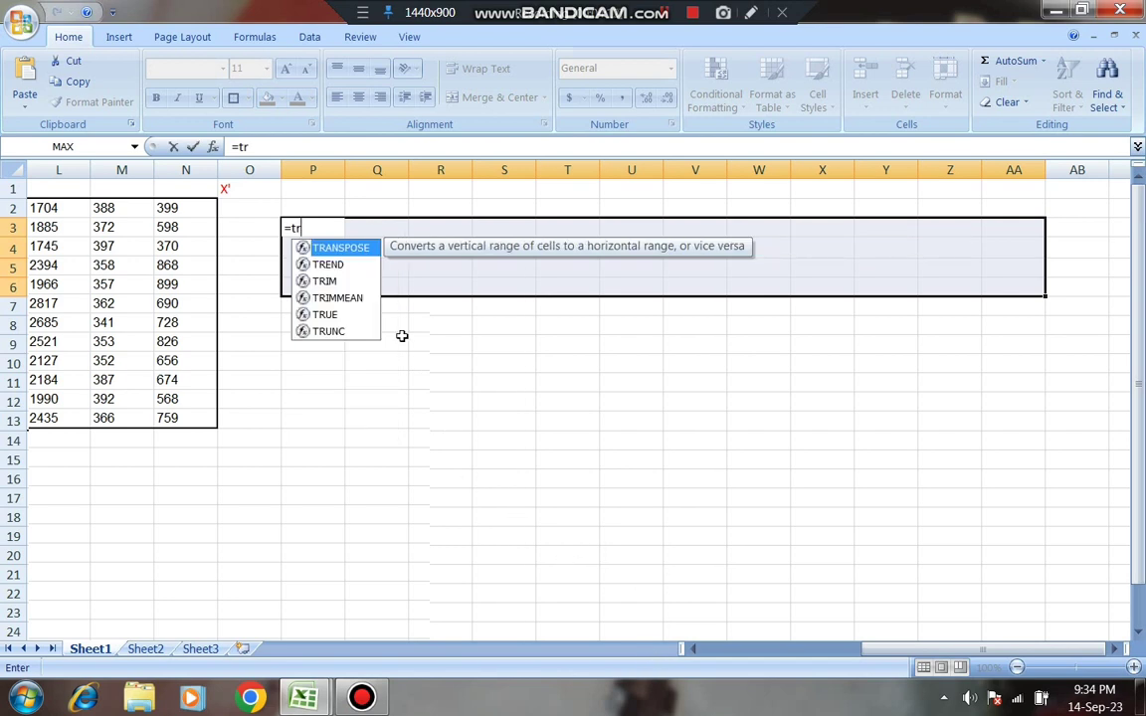
{"action": "double_click", "coordinate": [304, 249]}
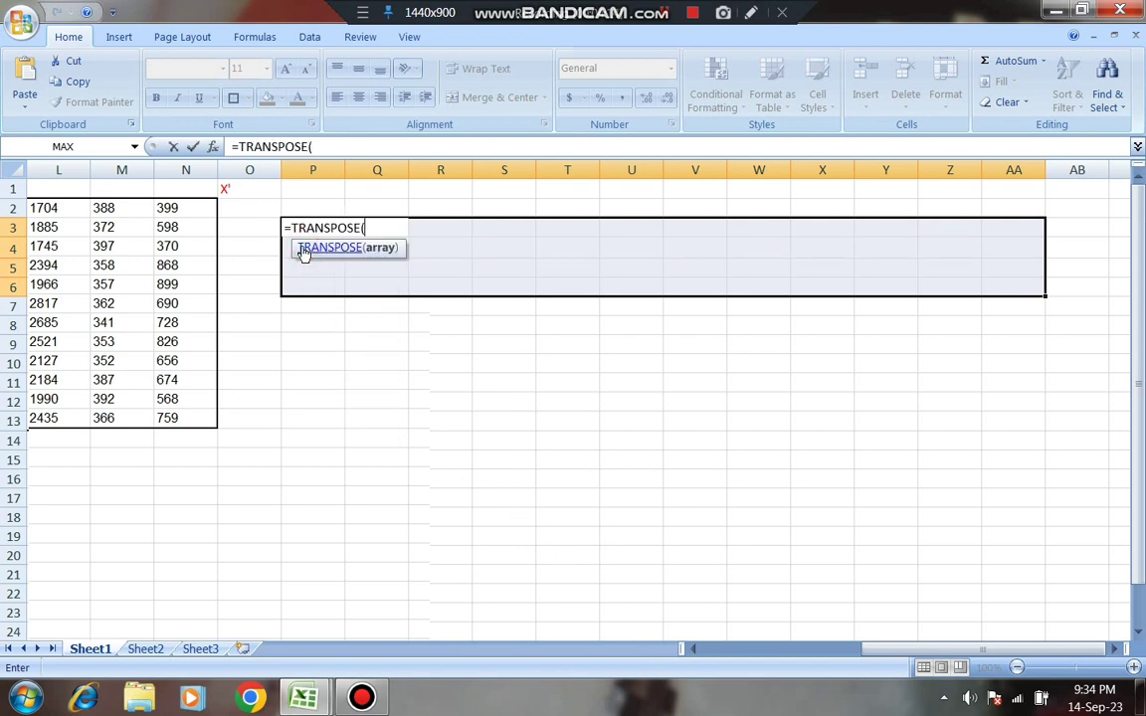
{"action": "left_click", "coordinate": [873, 651]}
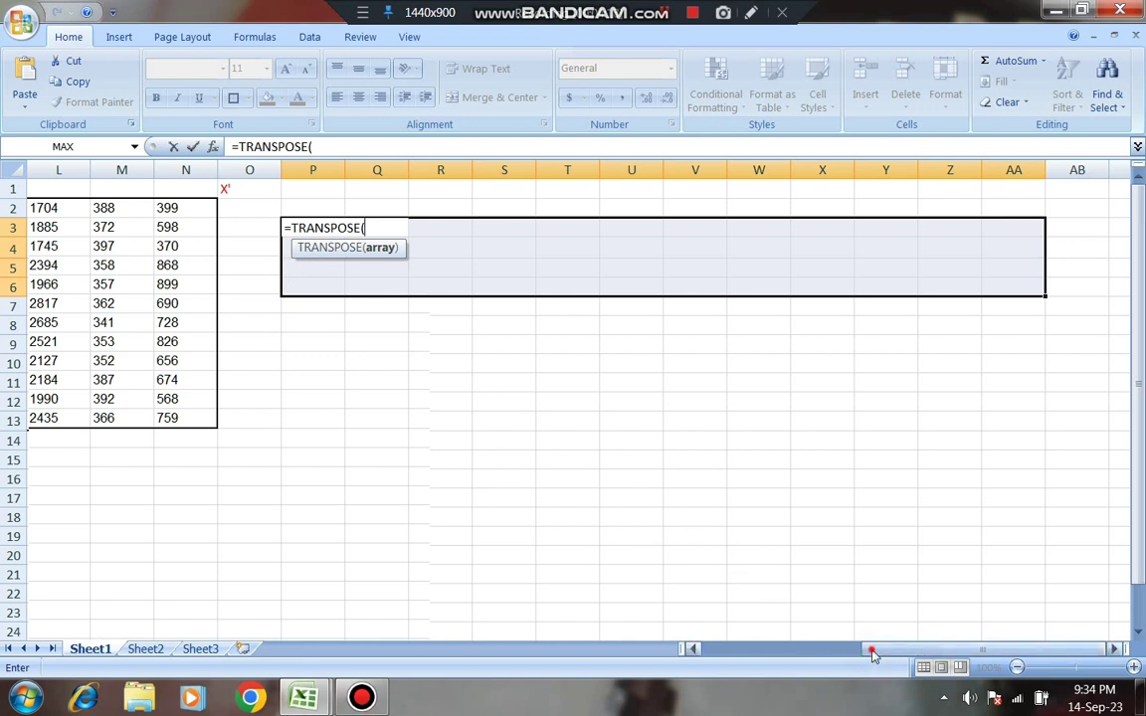
{"action": "left_click_drag", "start_coordinate": [873, 652], "coordinate": [793, 657]}
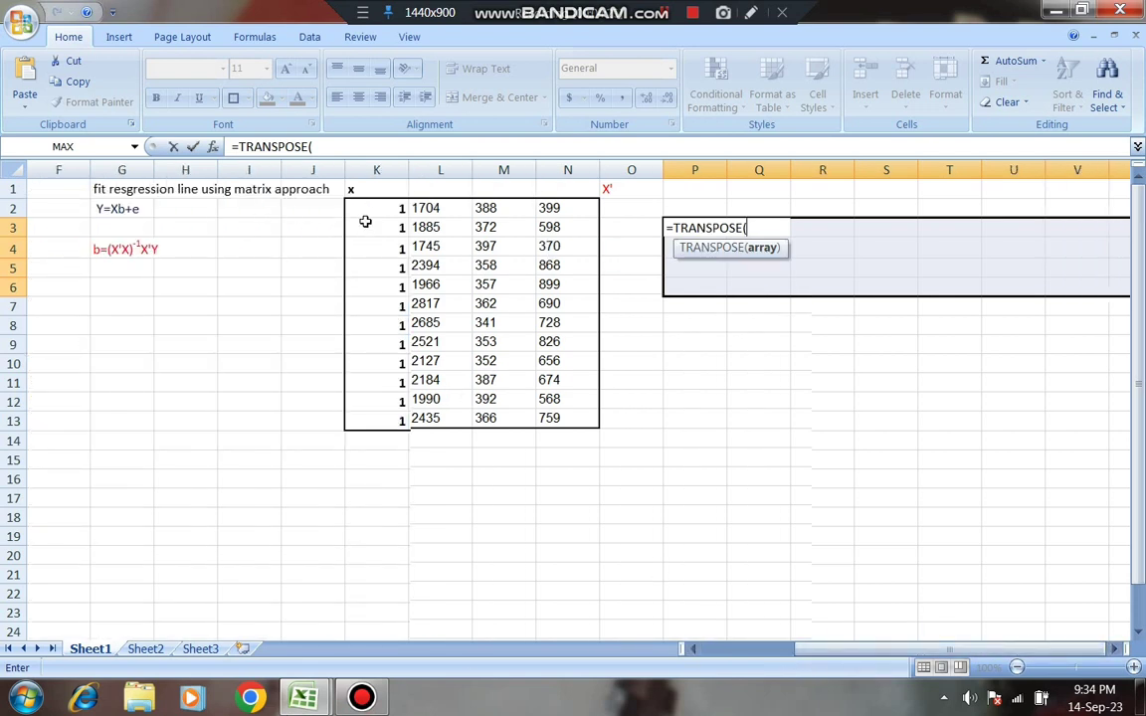
{"action": "left_click_drag", "start_coordinate": [366, 213], "coordinate": [582, 424]}
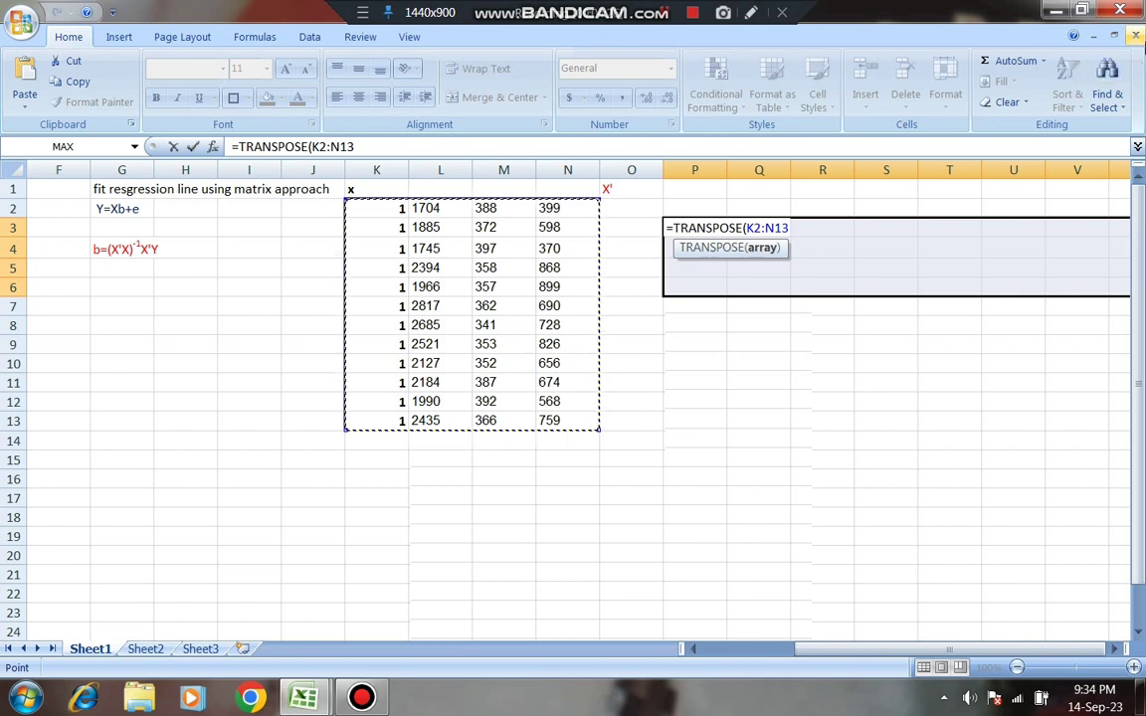
{"action": "key", "text": "ctrl+shift+Return"}
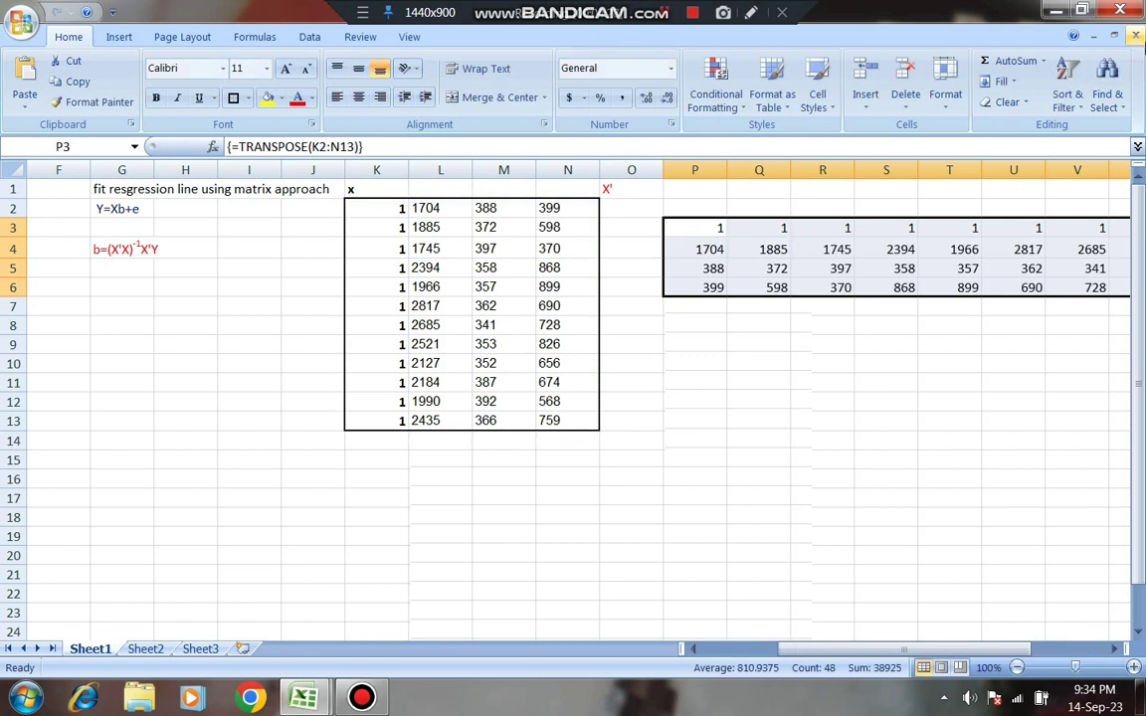
{"action": "left_click", "coordinate": [950, 630]}
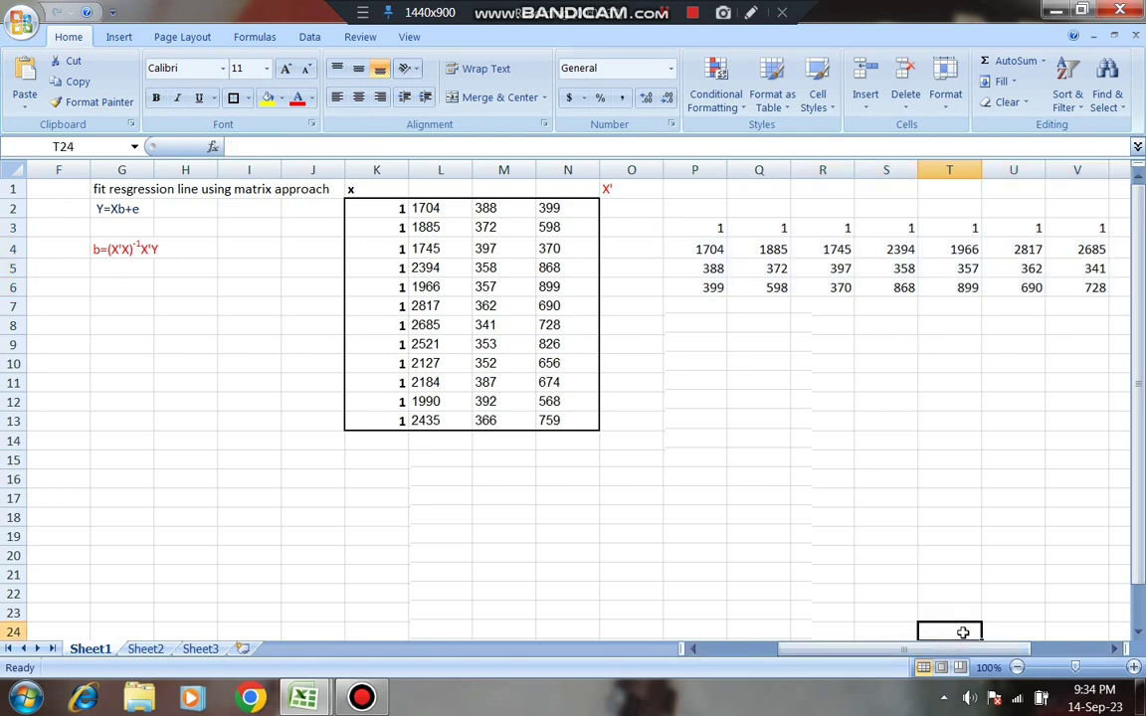
{"action": "left_click_drag", "start_coordinate": [964, 656], "coordinate": [970, 657]}
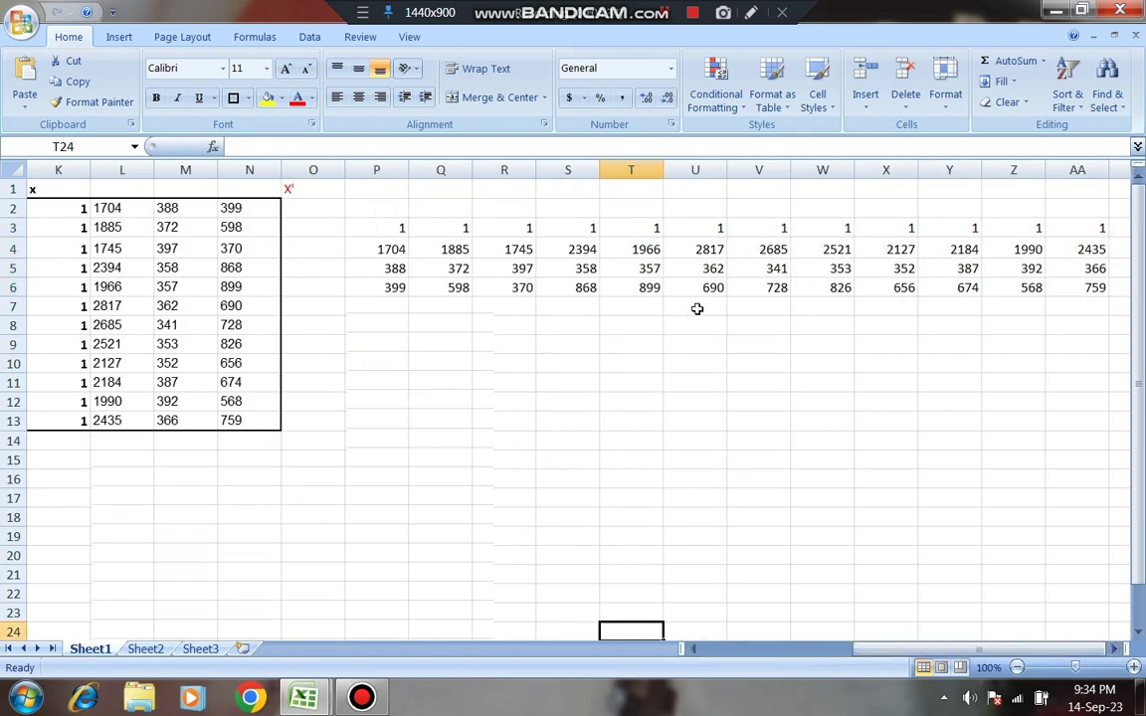
{"action": "left_click", "coordinate": [626, 320]}
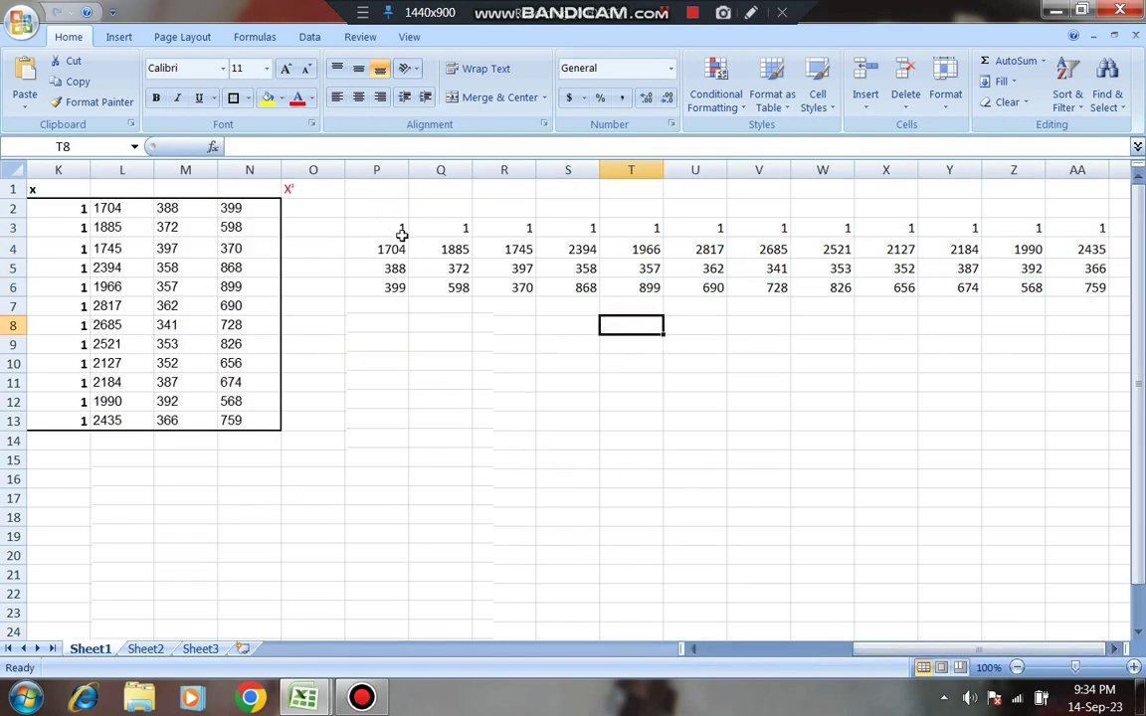
{"action": "left_click", "coordinate": [662, 13]}
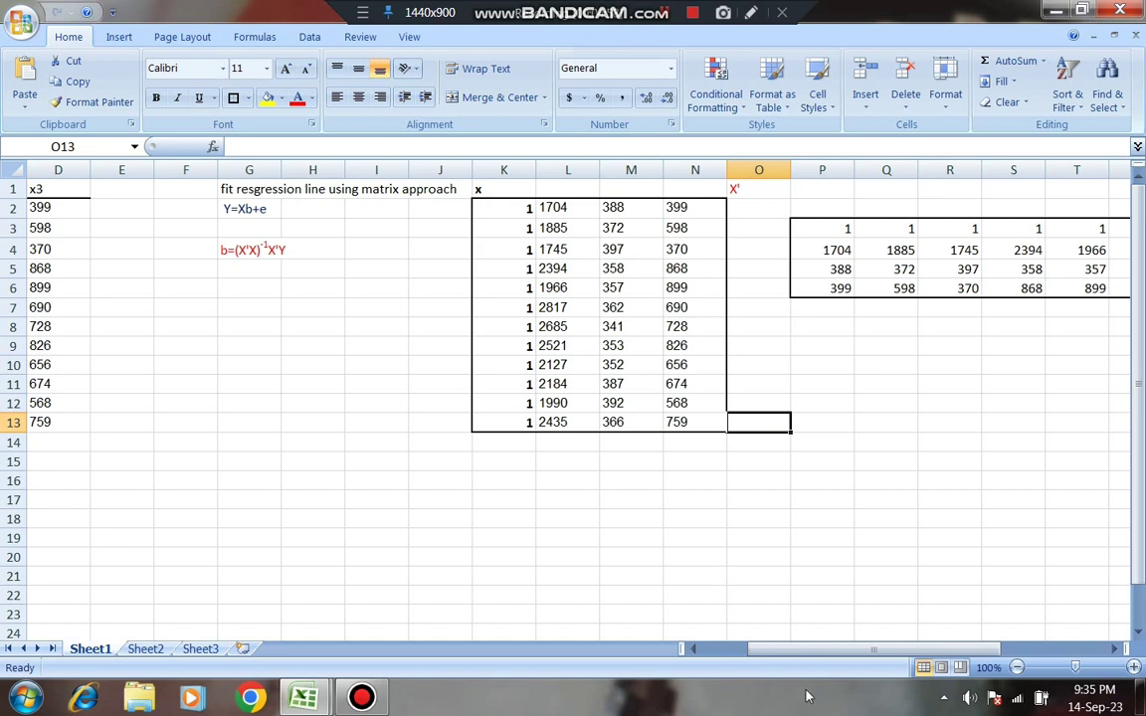
- Label cell O8 with X'X to head the product of the transposed matrix and X
{"action": "left_click_drag", "start_coordinate": [768, 652], "coordinate": [806, 667]}
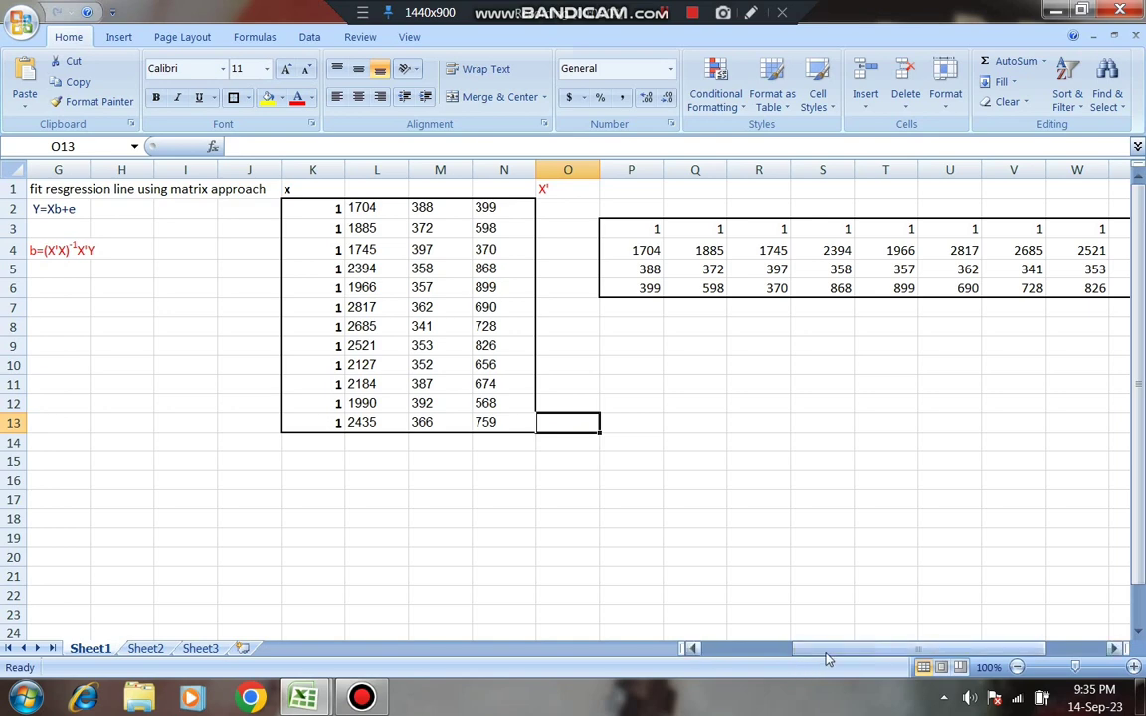
{"action": "left_click_drag", "start_coordinate": [806, 657], "coordinate": [841, 641]}
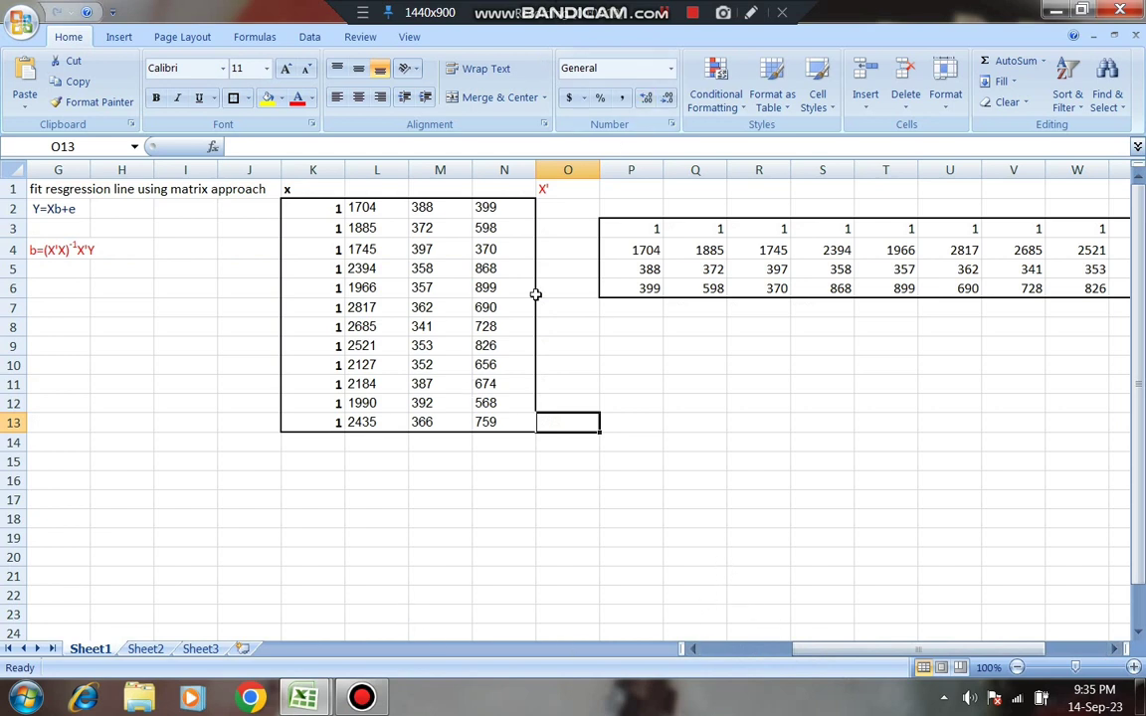
{"action": "left_click", "coordinate": [649, 343]}
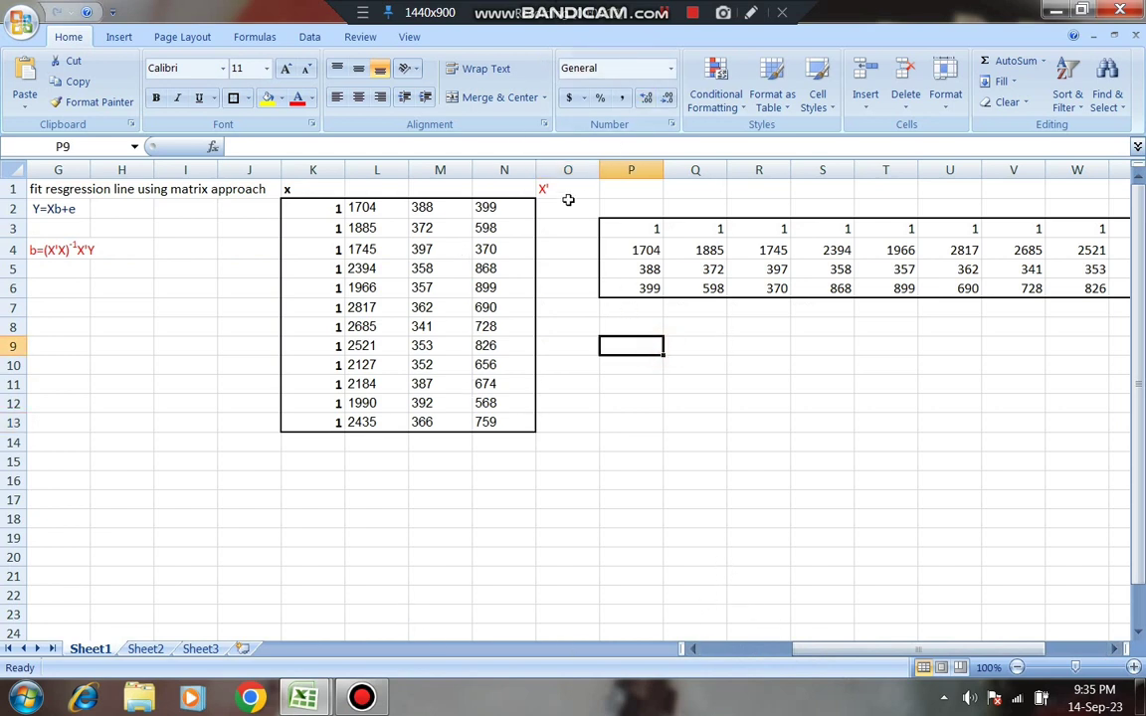
{"action": "left_click", "coordinate": [661, 13]}
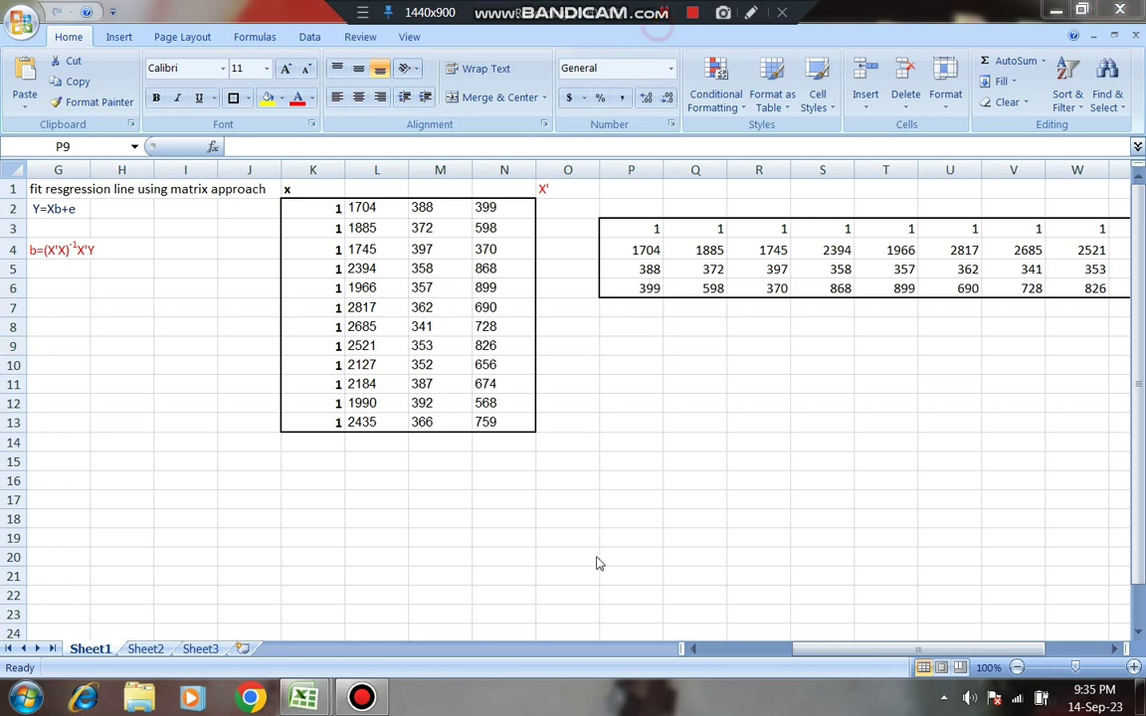
{"action": "left_click", "coordinate": [568, 321]}
{"action": "type", "text": "X'X"}
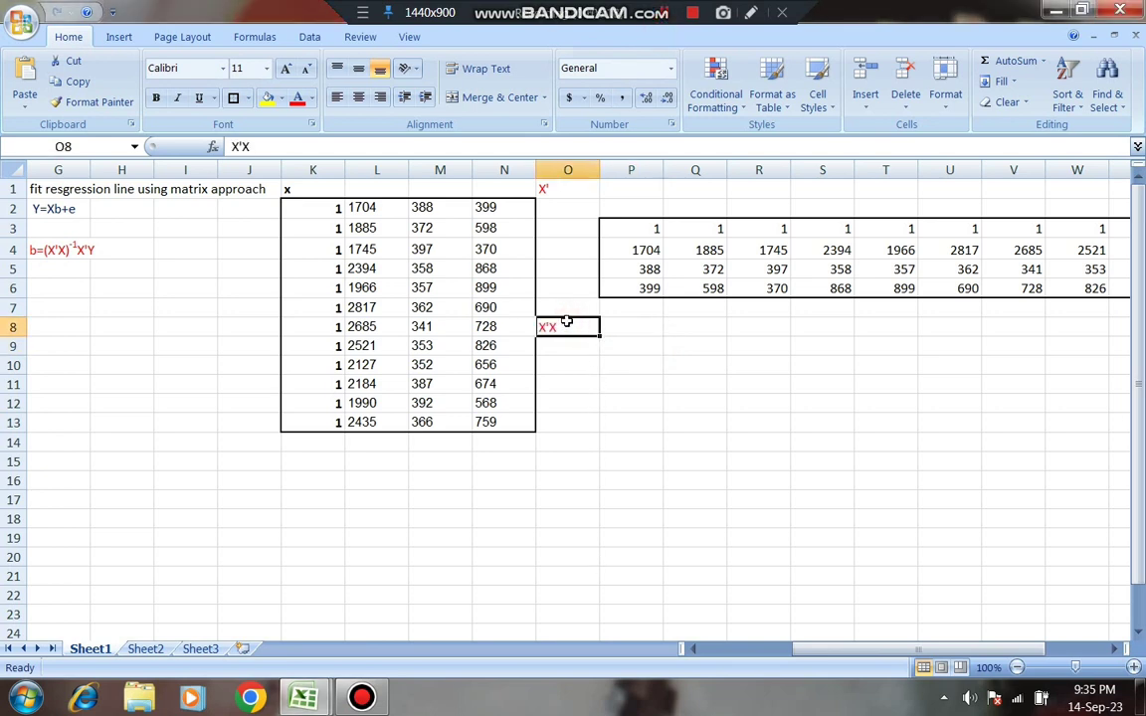
{"action": "left_click", "coordinate": [662, 13]}
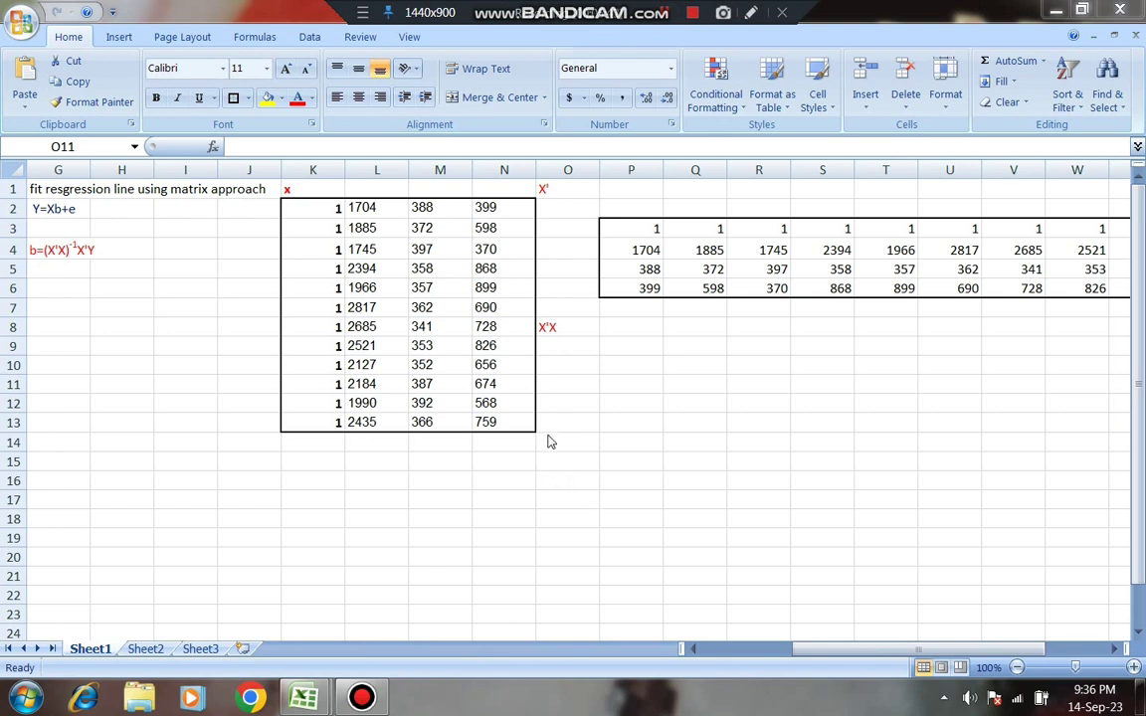
- Compute the X'X product in P9:S12 with the array formula =MMULT(P3:AA6,K2:N13)
{"action": "left_click", "coordinate": [607, 344]}
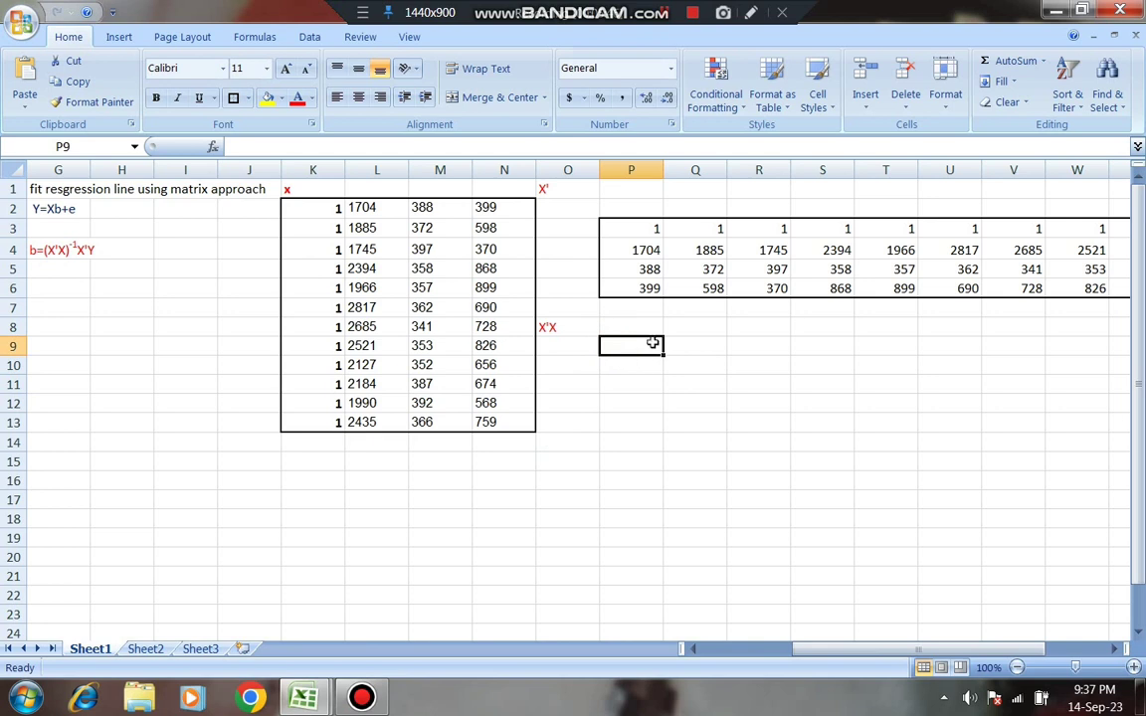
{"action": "left_click_drag", "start_coordinate": [652, 342], "coordinate": [801, 399]}
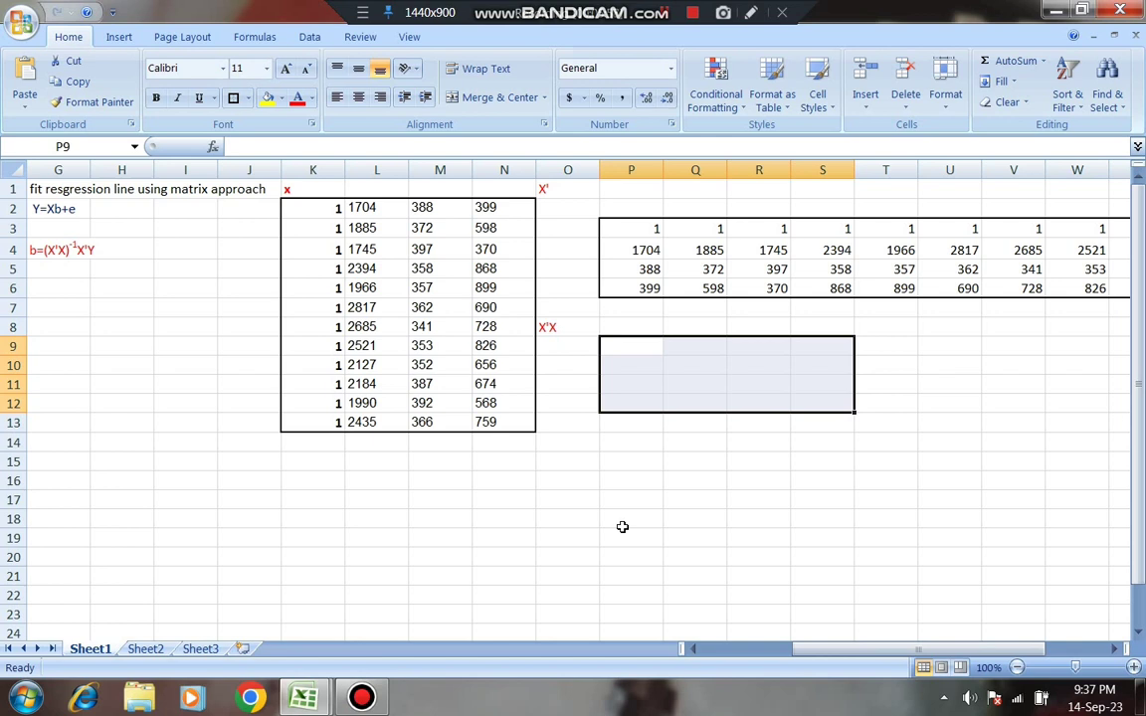
{"action": "type", "text": "="}
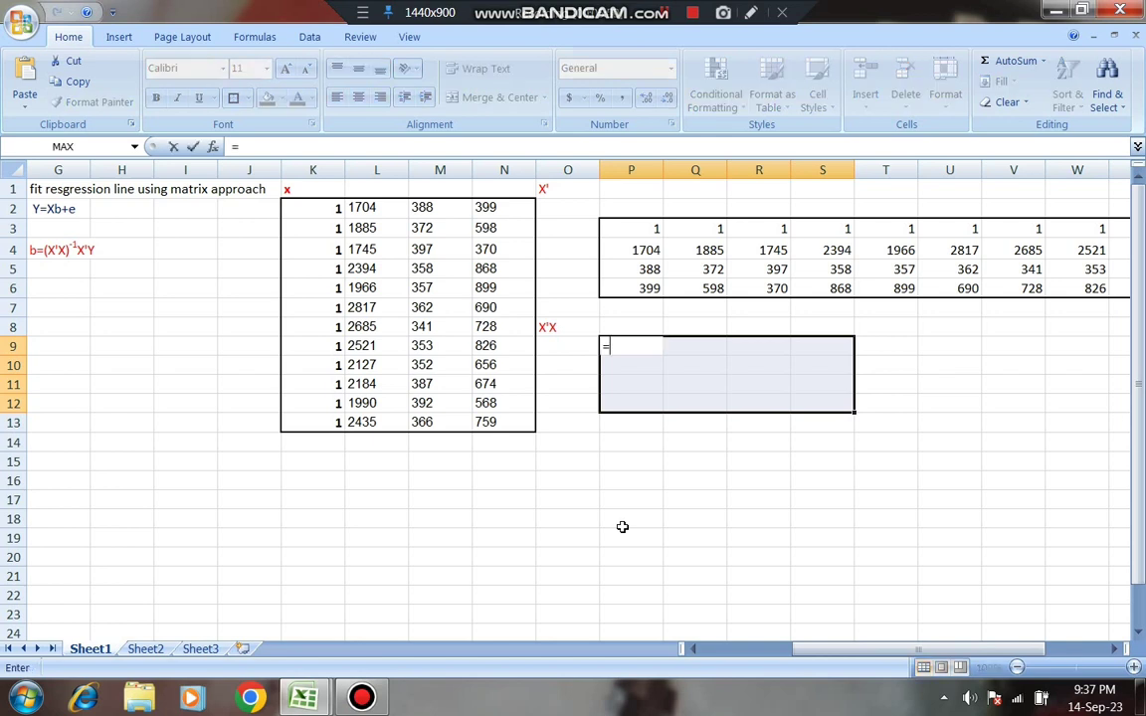
{"action": "type", "text": "mm"}
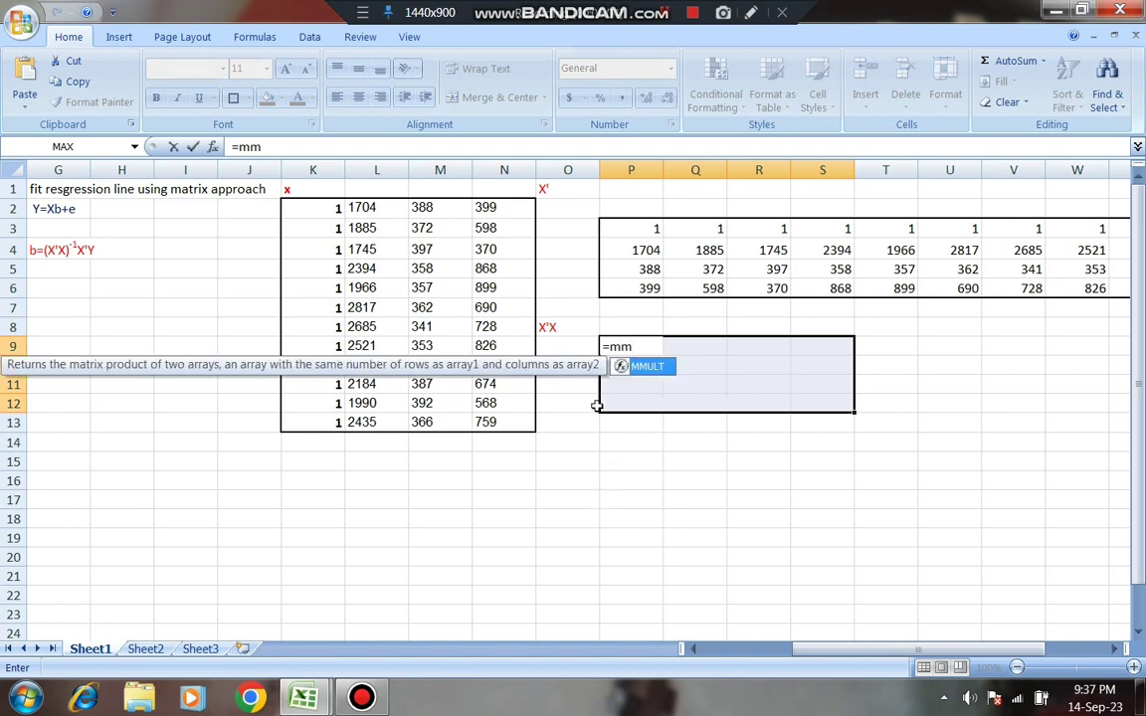
{"action": "double_click", "coordinate": [622, 369]}
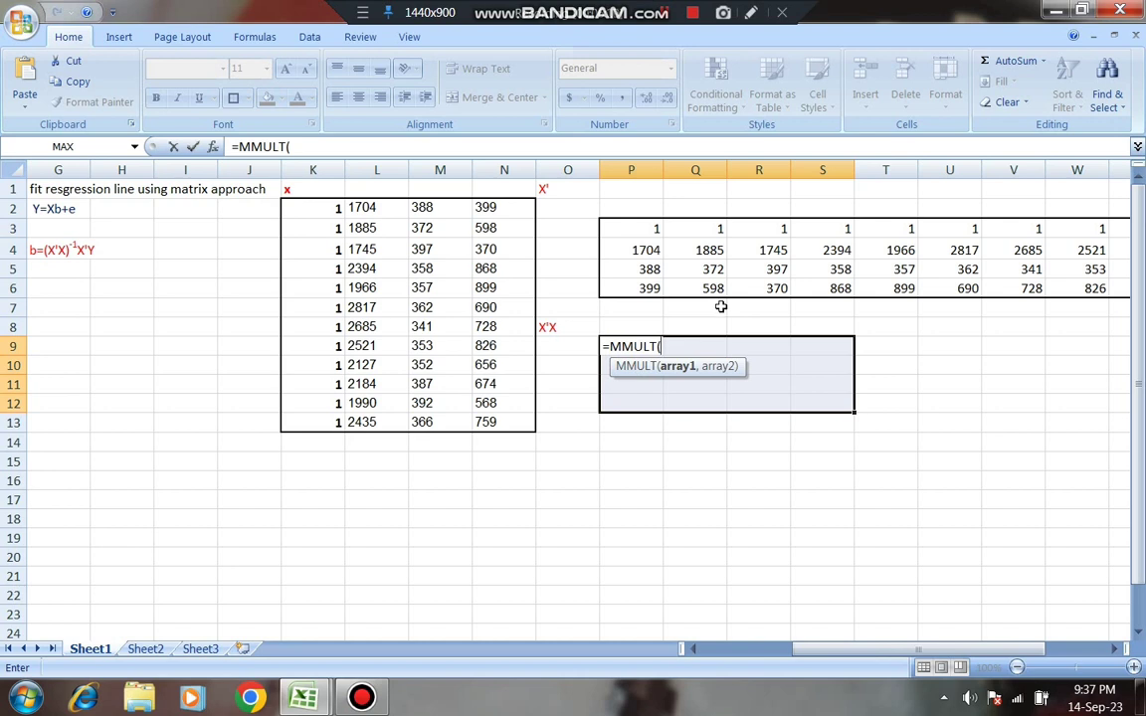
{"action": "left_click_drag", "start_coordinate": [635, 225], "coordinate": [1045, 294]}
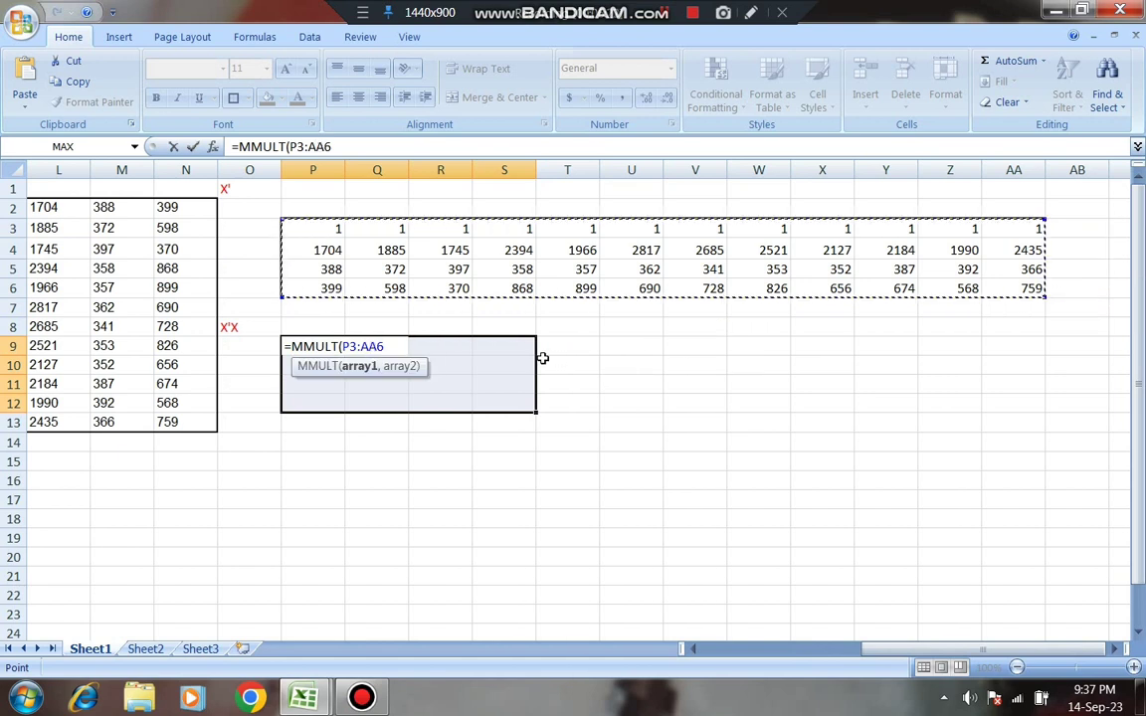
{"action": "type", "text": ","}
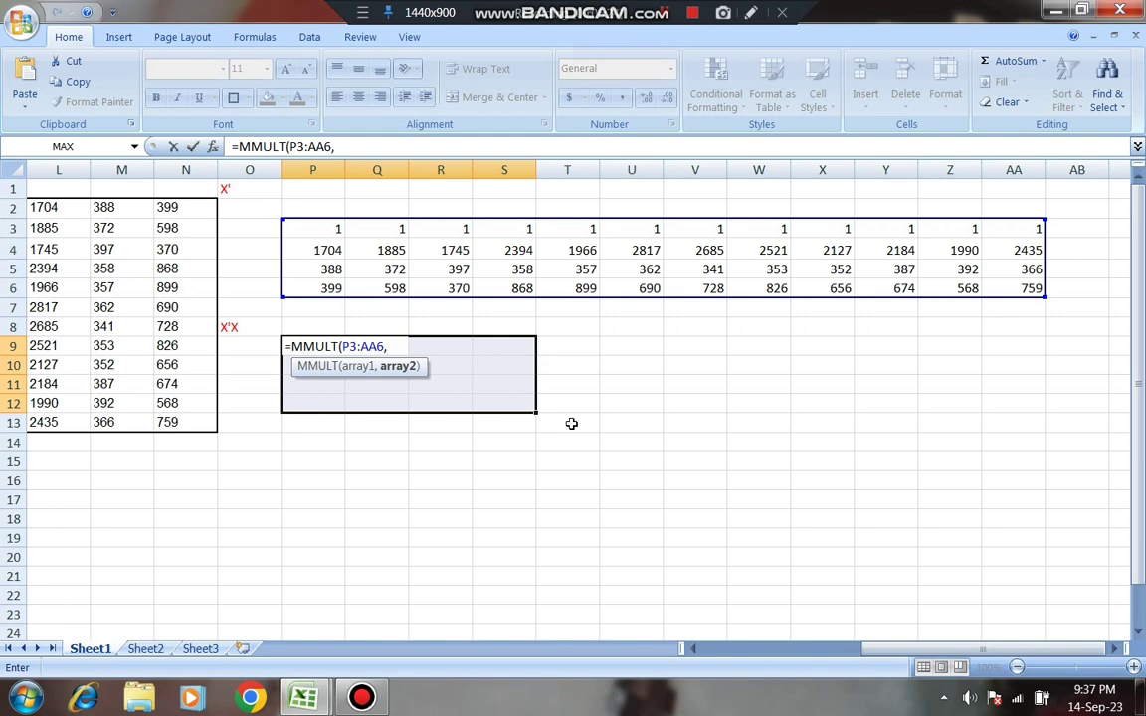
{"action": "scroll", "coordinate": [806, 578], "scroll_direction": "left", "scroll_amount": 5}
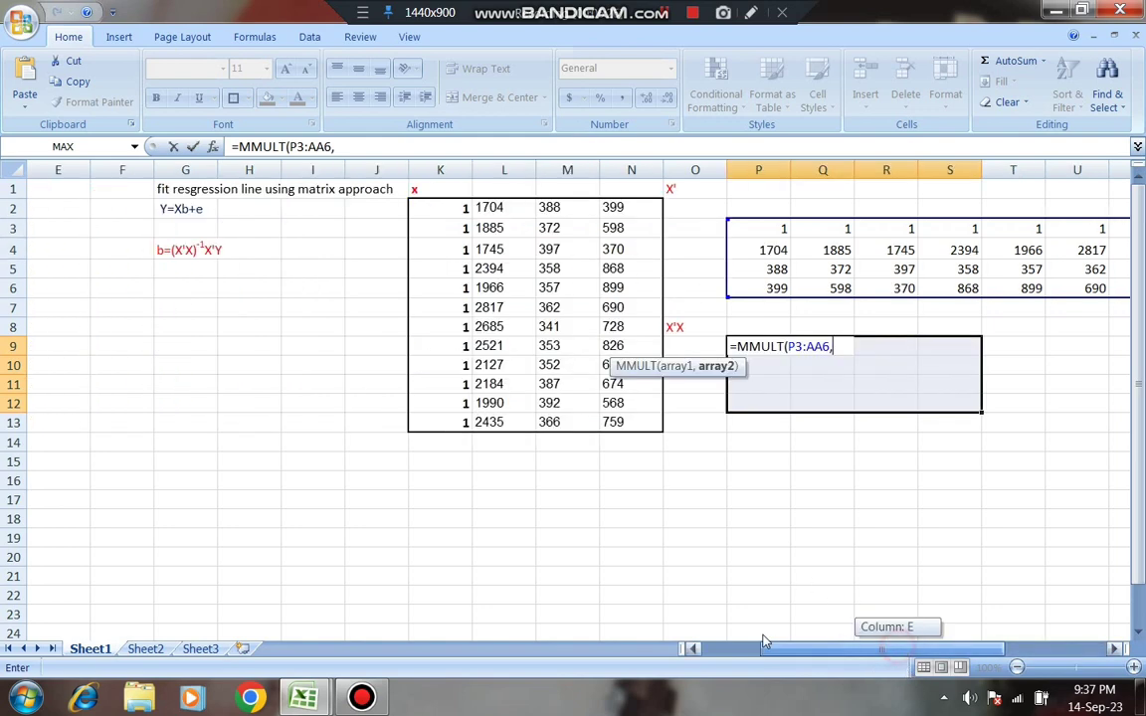
{"action": "left_click_drag", "start_coordinate": [614, 199], "coordinate": [811, 420]}
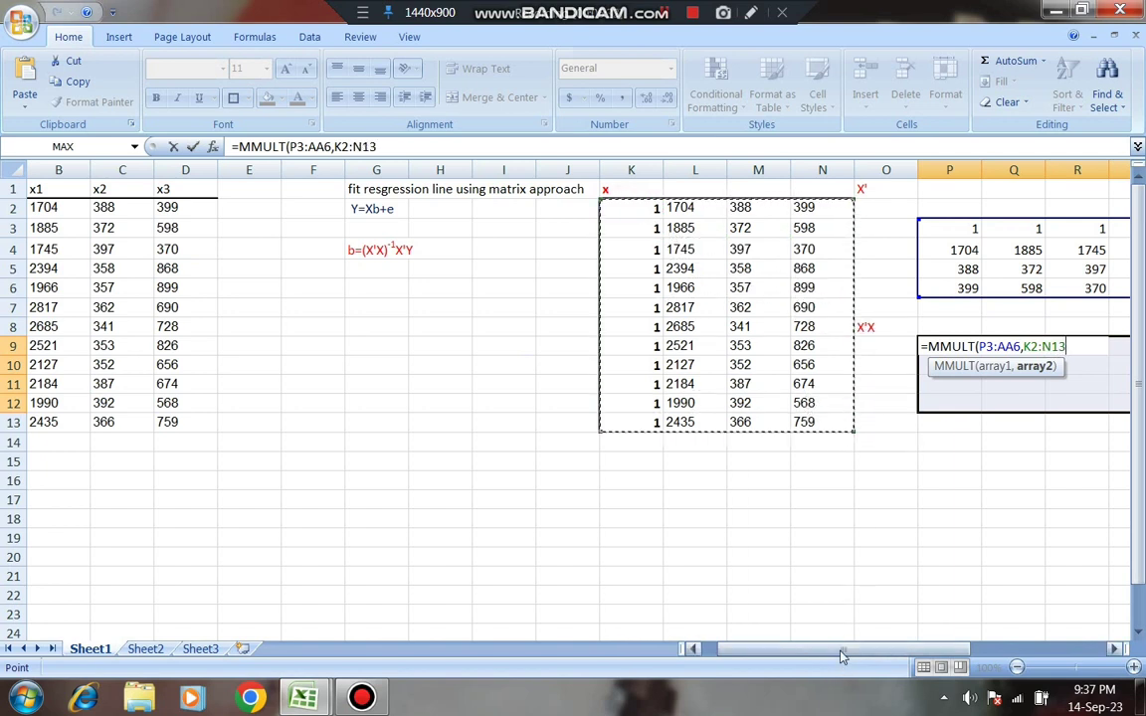
{"action": "left_click_drag", "start_coordinate": [822, 652], "coordinate": [935, 653]}
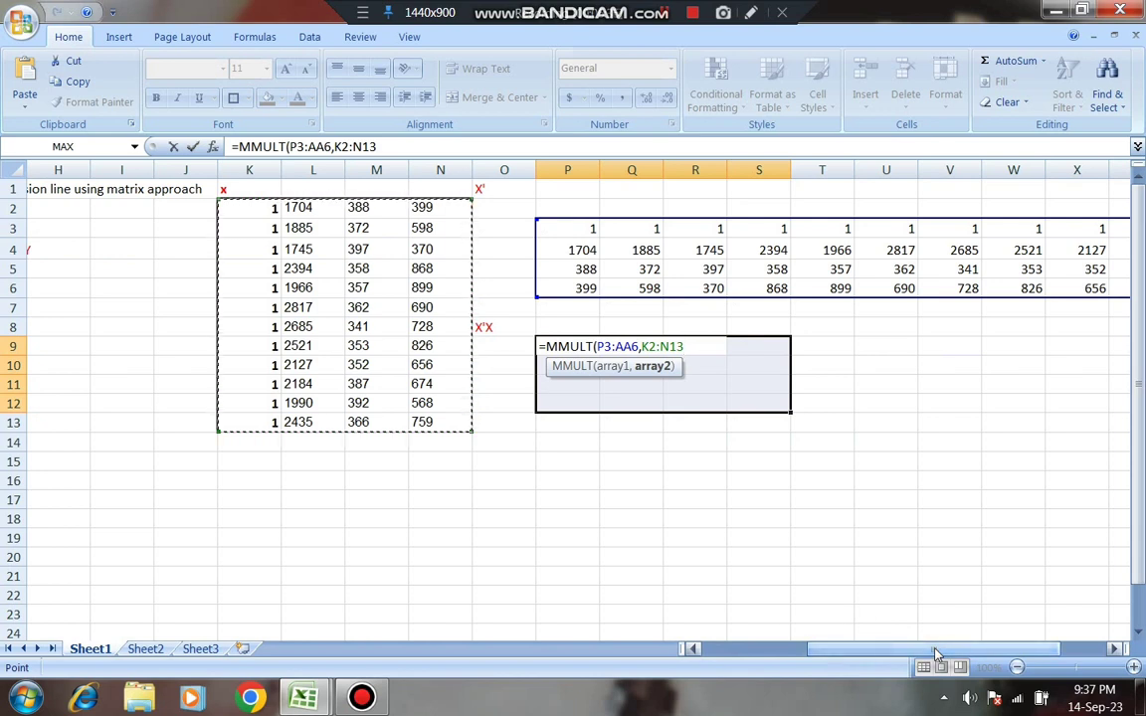
{"action": "key", "text": "ctrl+shift+Return"}
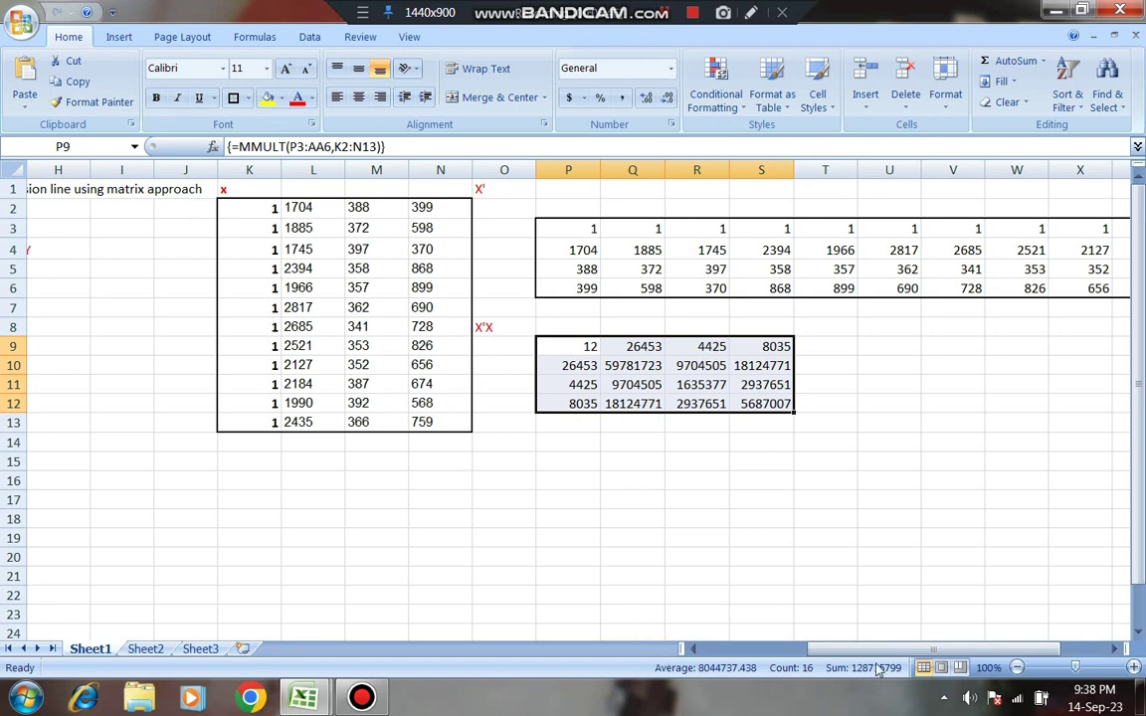
- Outline the X'X product matrix in P9:S12 with an outside border
{"action": "left_click_drag", "start_coordinate": [870, 648], "coordinate": [811, 649]}
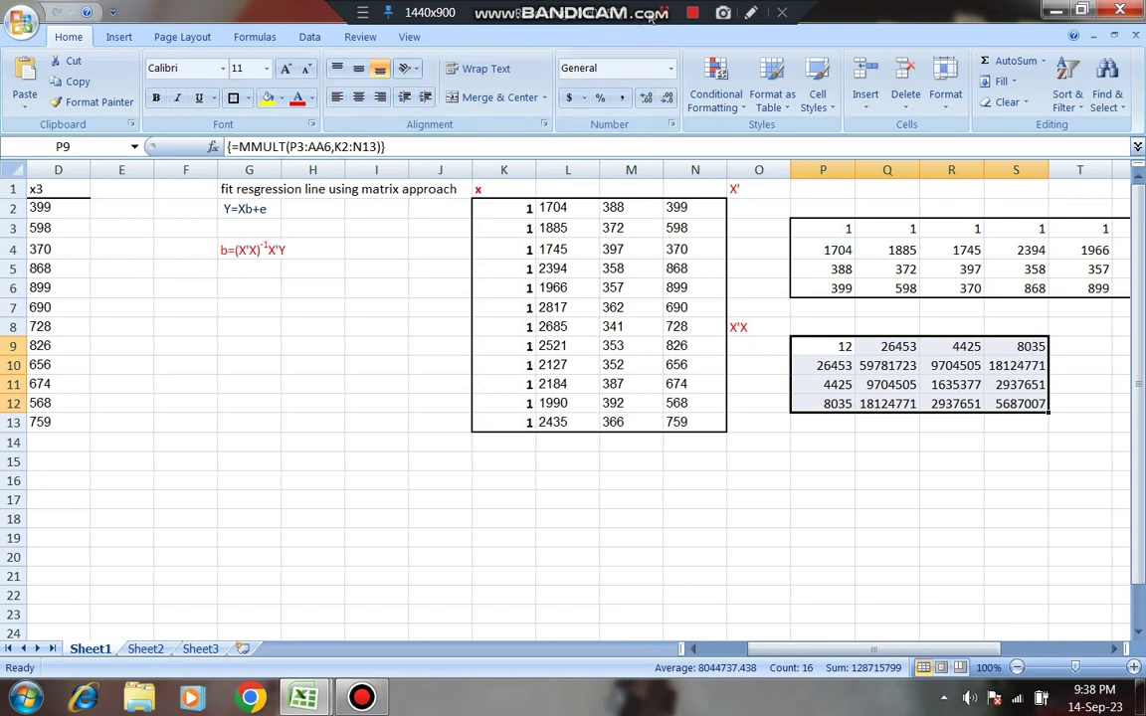
{"action": "left_click", "coordinate": [889, 424]}
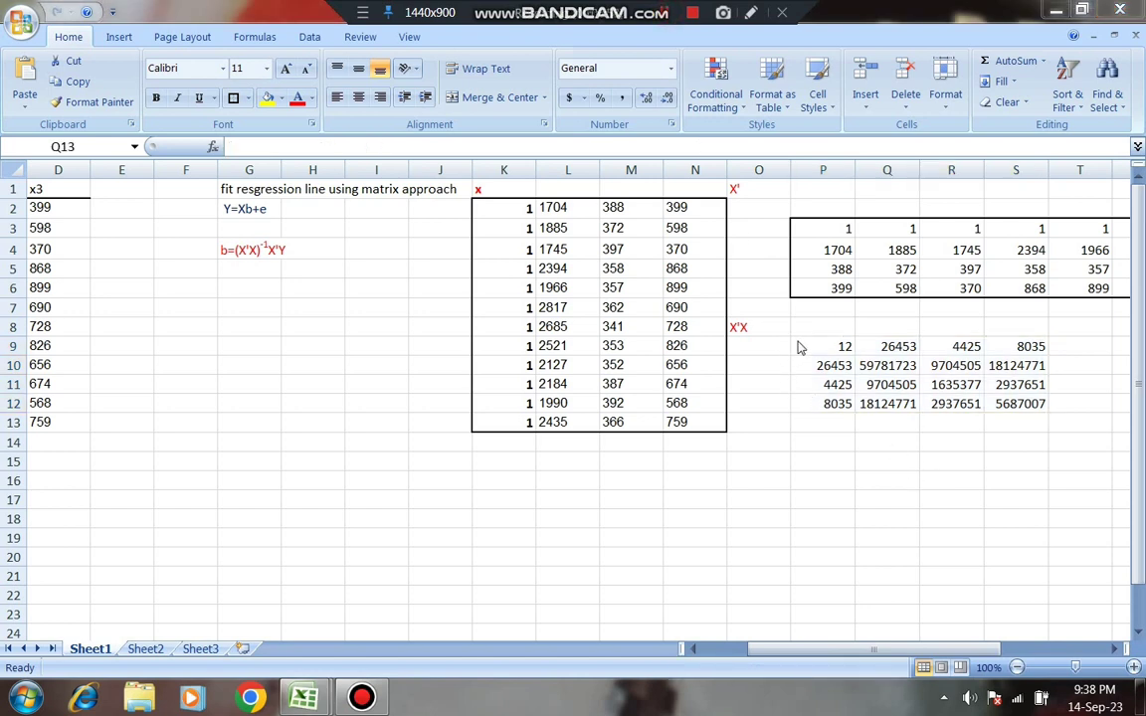
{"action": "left_click_drag", "start_coordinate": [798, 342], "coordinate": [1020, 404]}
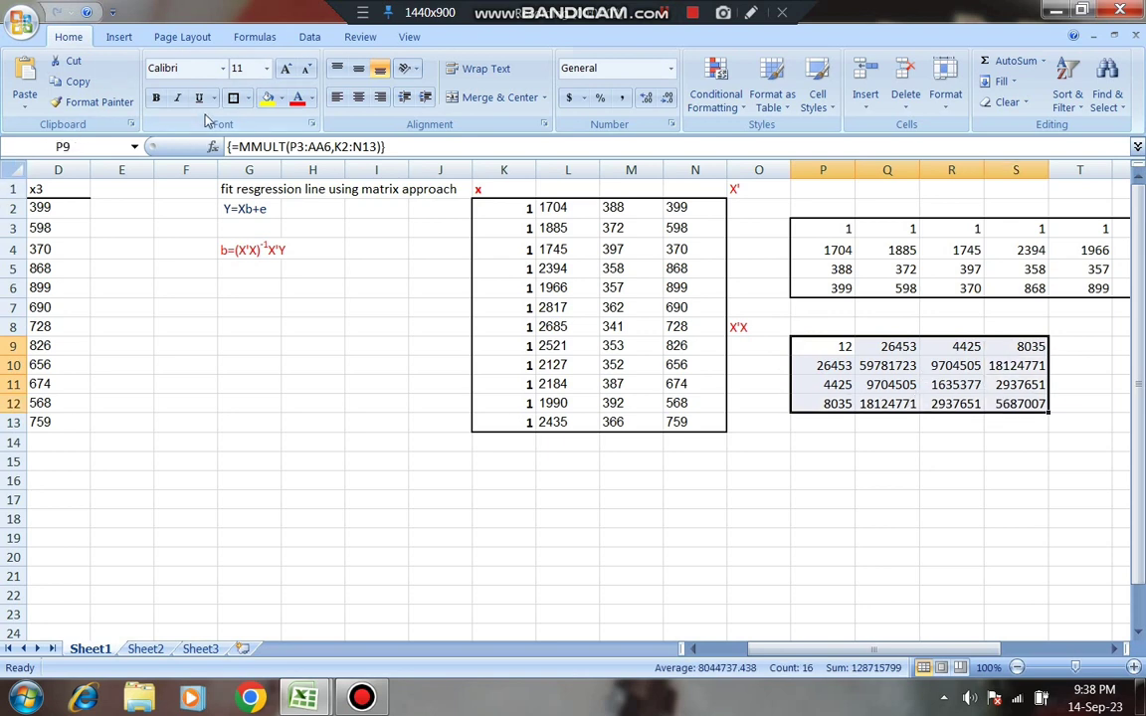
{"action": "left_click", "coordinate": [234, 98]}
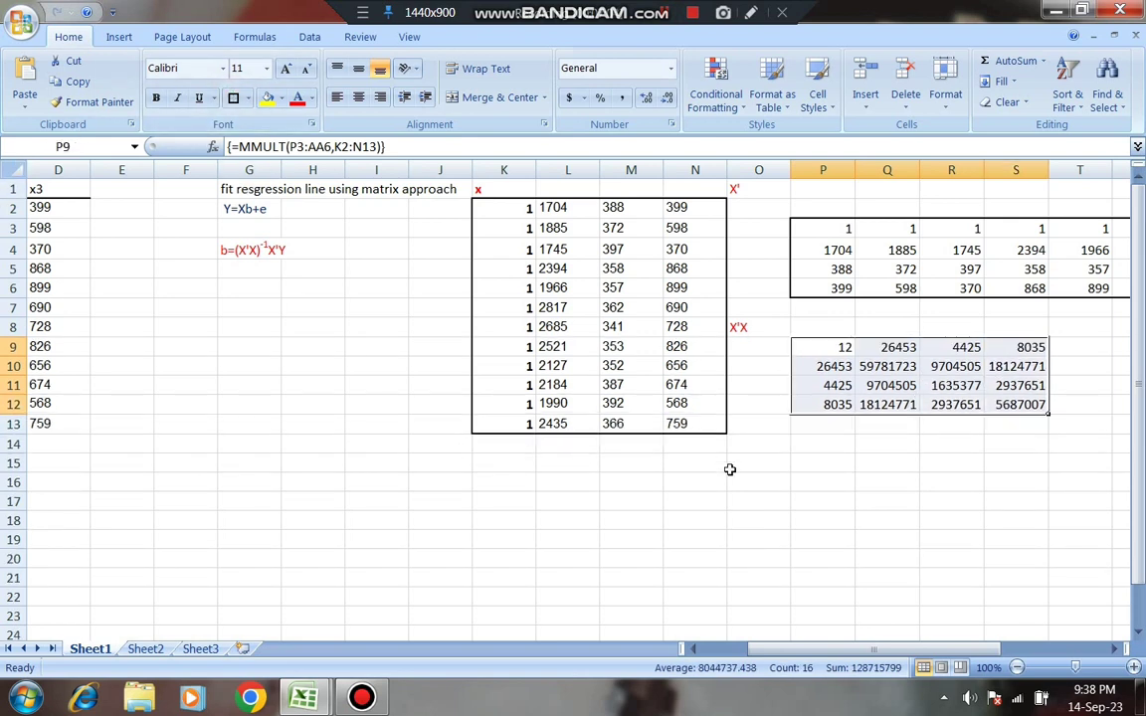
{"action": "left_click", "coordinate": [749, 428]}
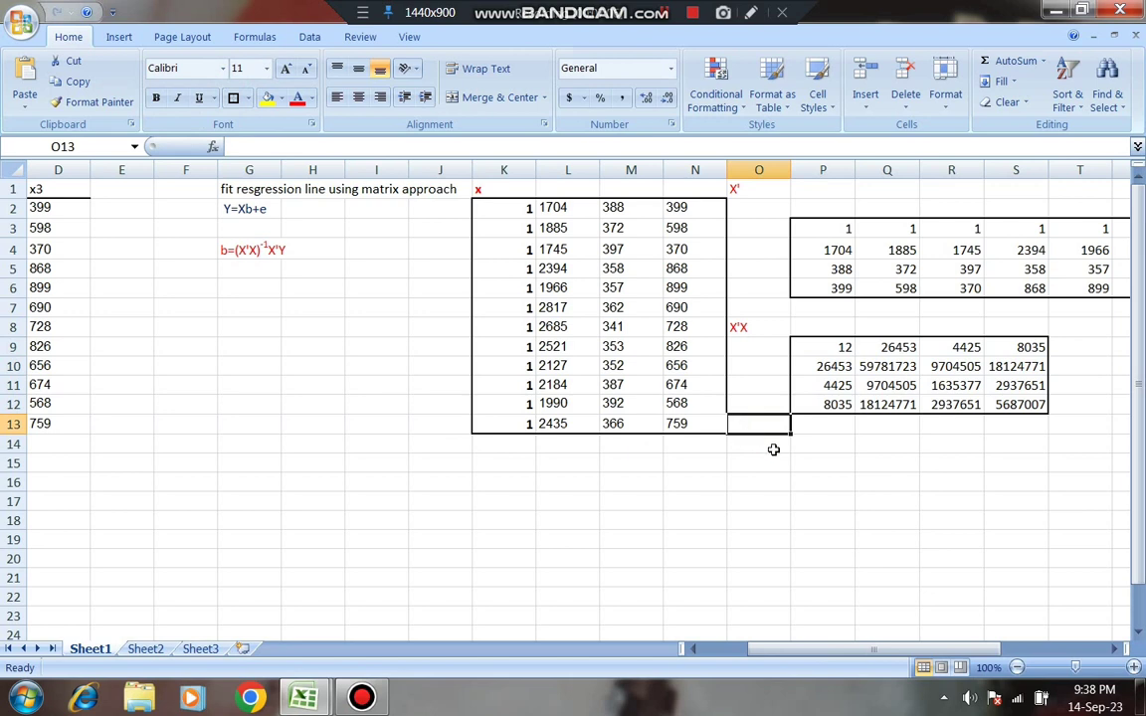
- Label cell O14 with (X'X)-1 in red, with the -1 in superscript, to head the inverse matrix
{"action": "left_click", "coordinate": [771, 450]}
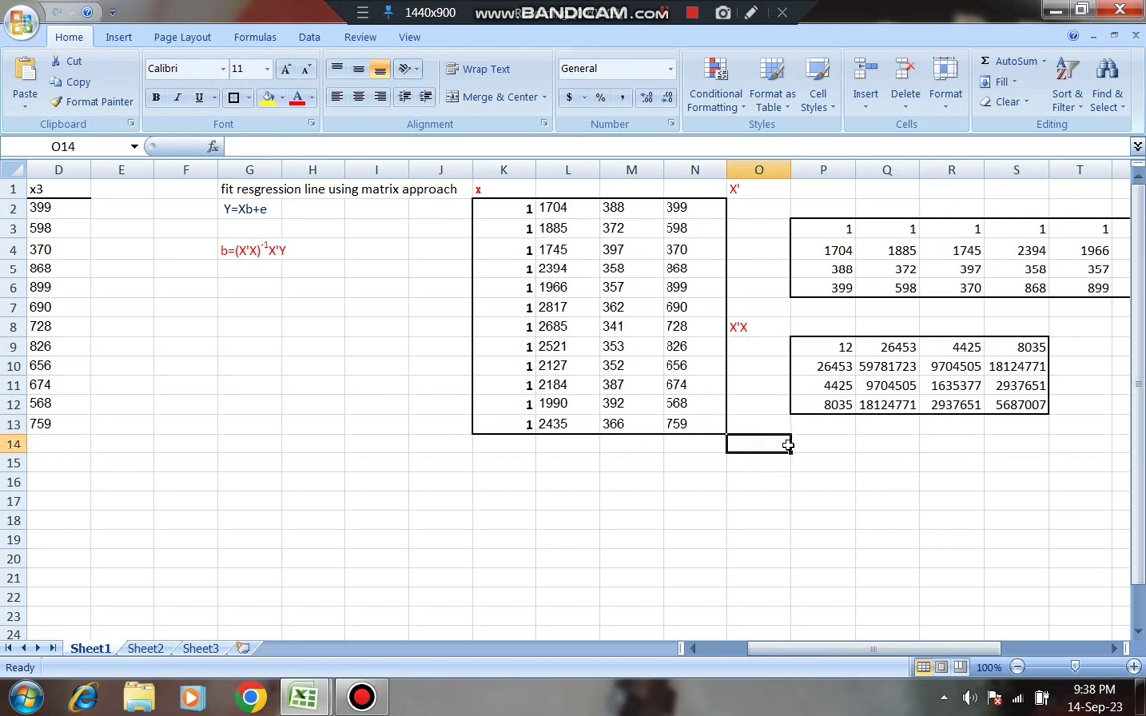
{"action": "type", "text": "X'X"}
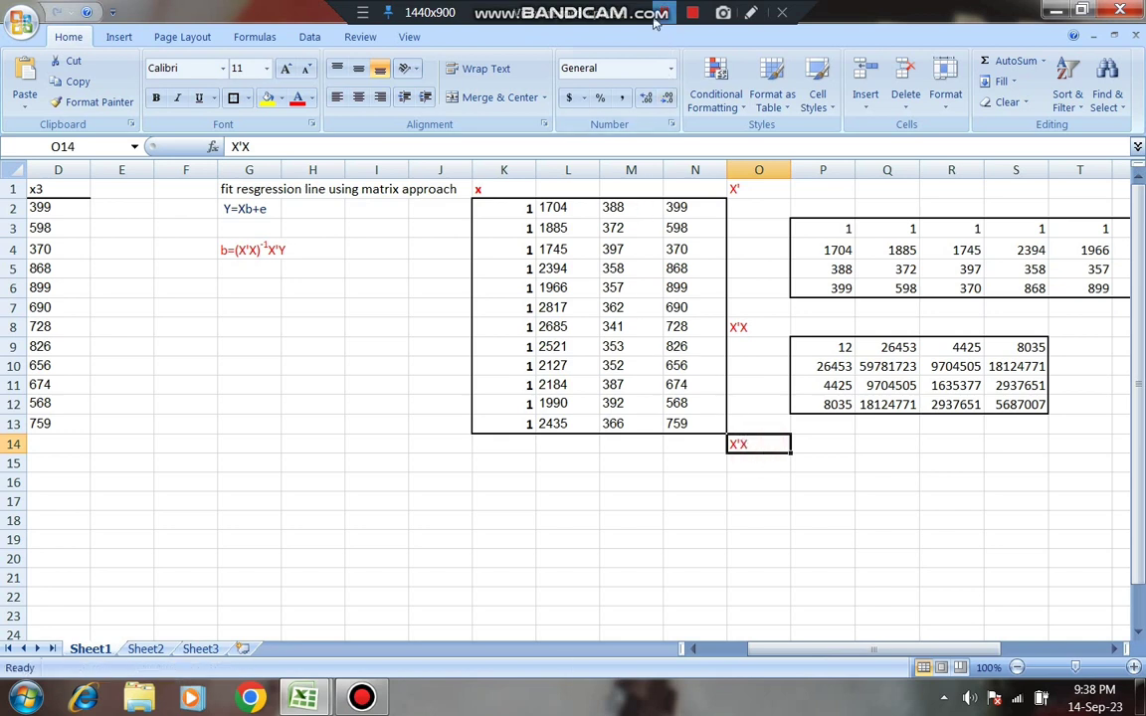
{"action": "key", "text": "ctrl+z"}
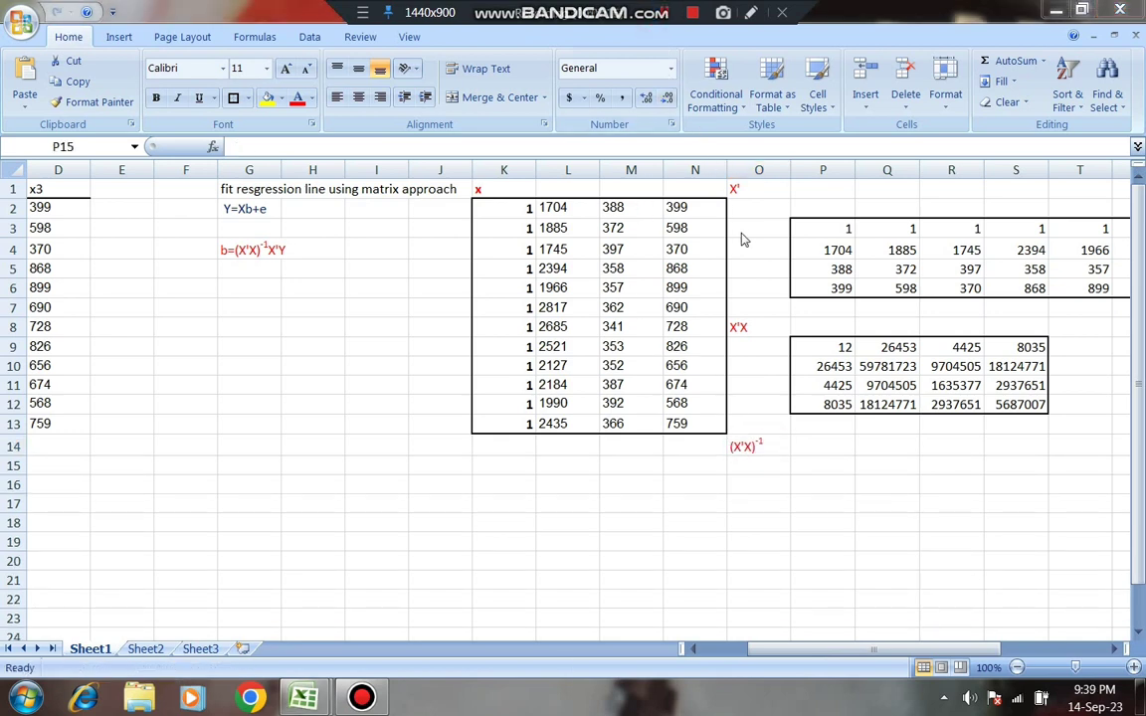
- Compute the inverse of the X'X matrix in P15:S18 with the array formula =MINVERSE(P9:S12)
{"action": "left_click", "coordinate": [824, 467]}
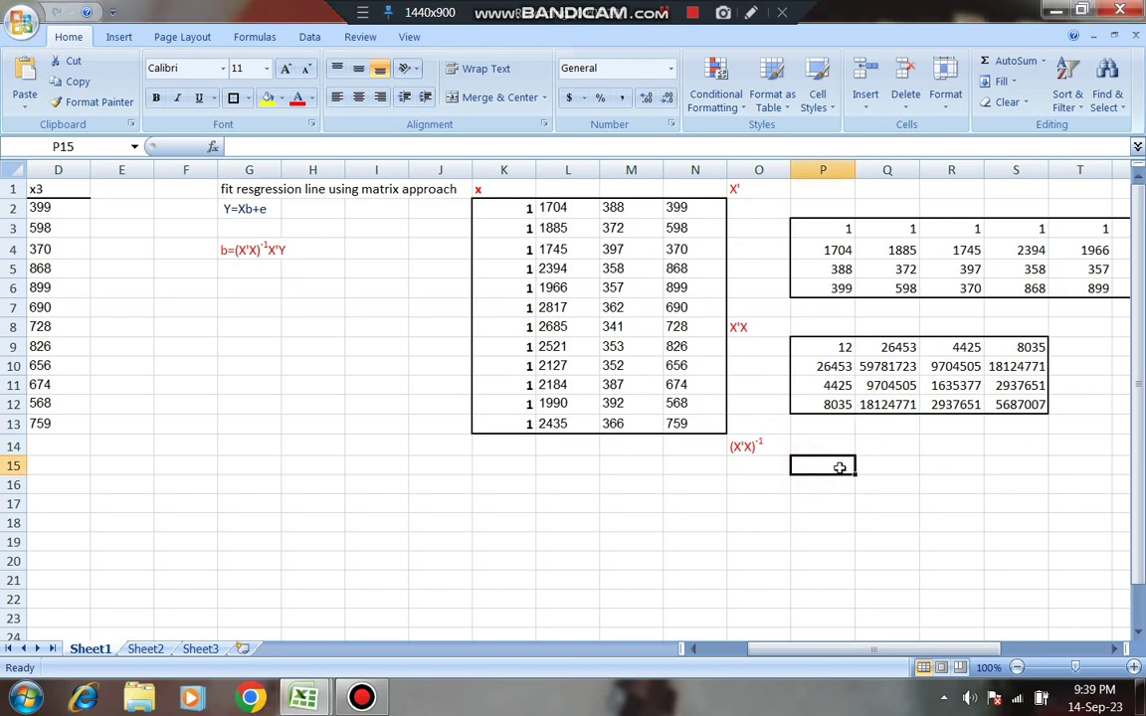
{"action": "left_click_drag", "start_coordinate": [839, 468], "coordinate": [1023, 520]}
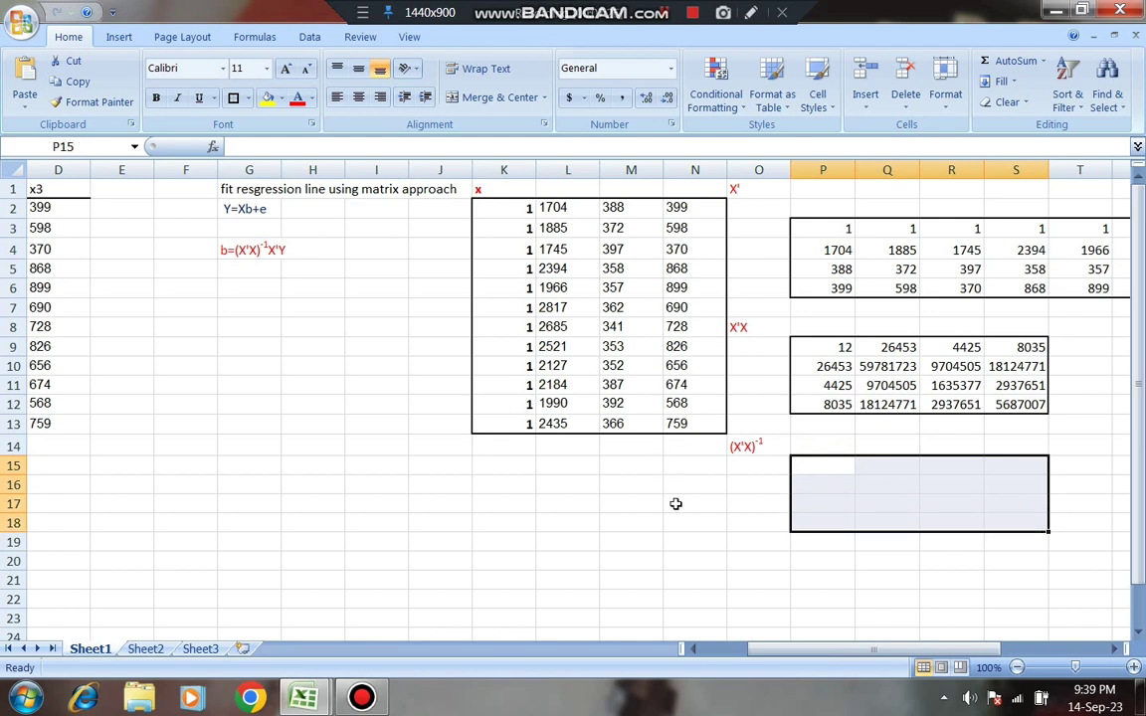
{"action": "type", "text": "="}
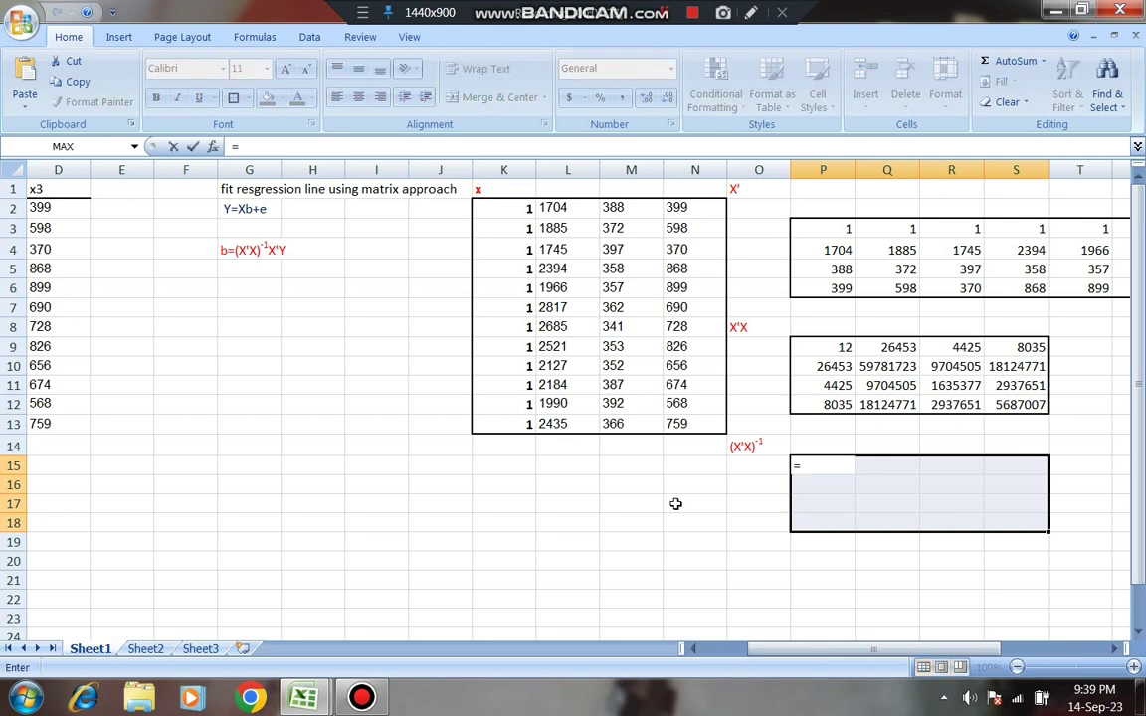
{"action": "type", "text": "min"}
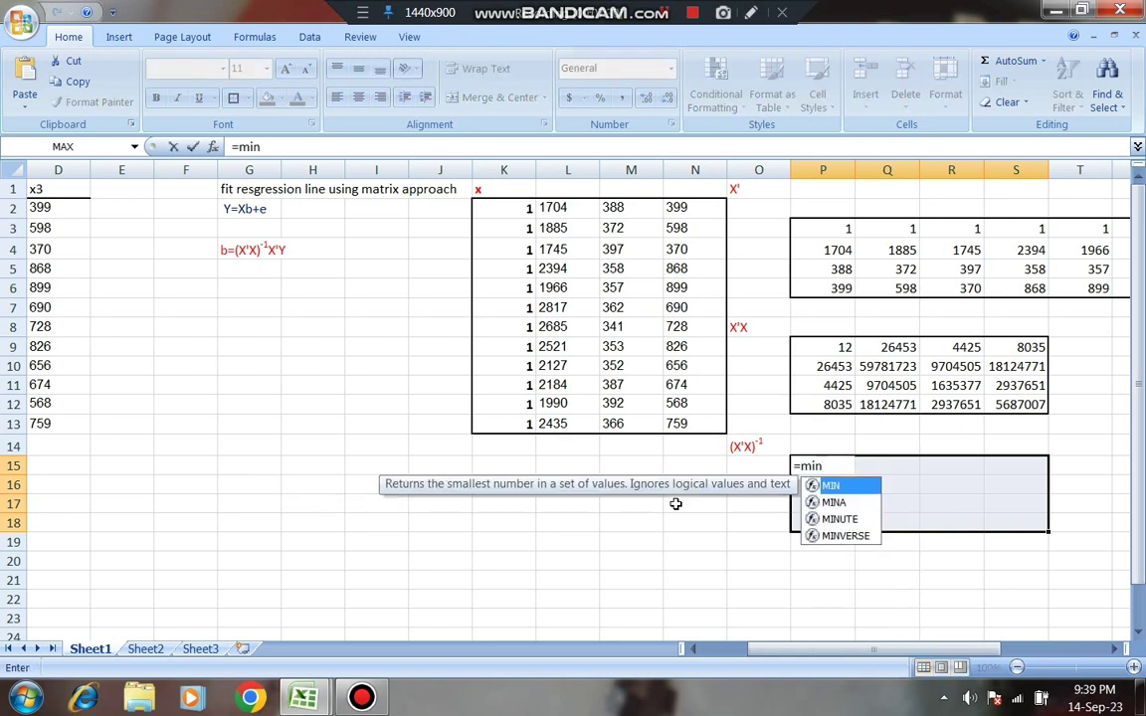
{"action": "double_click", "coordinate": [821, 539]}
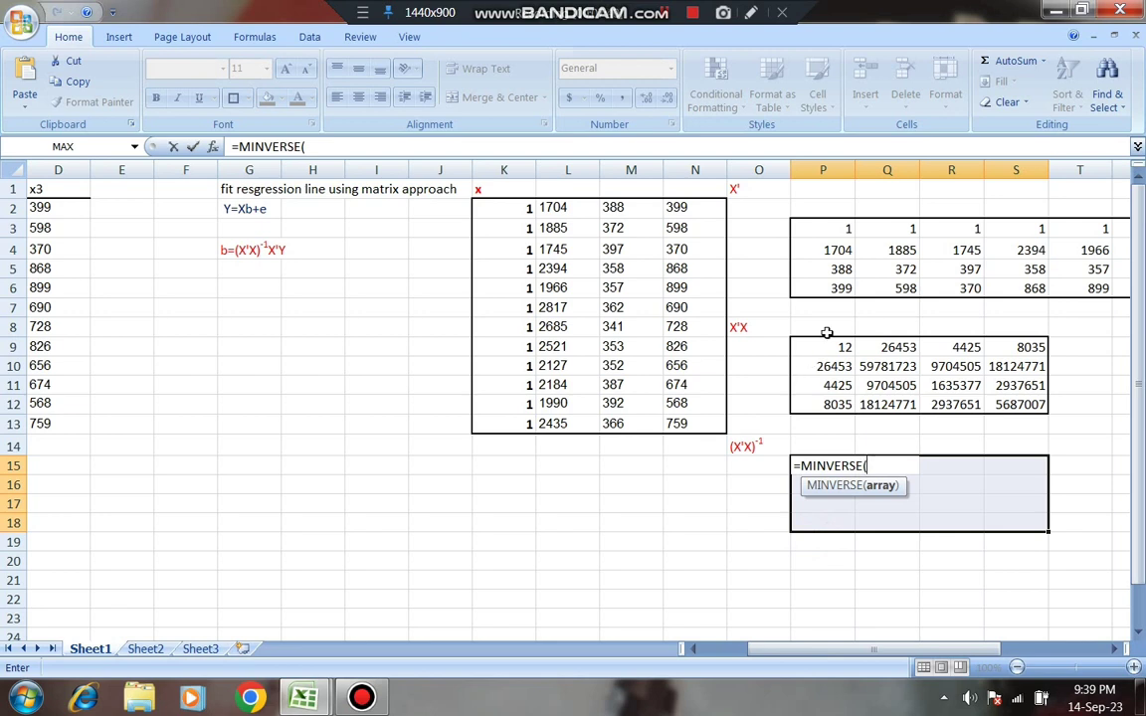
{"action": "left_click_drag", "start_coordinate": [822, 347], "coordinate": [1008, 408]}
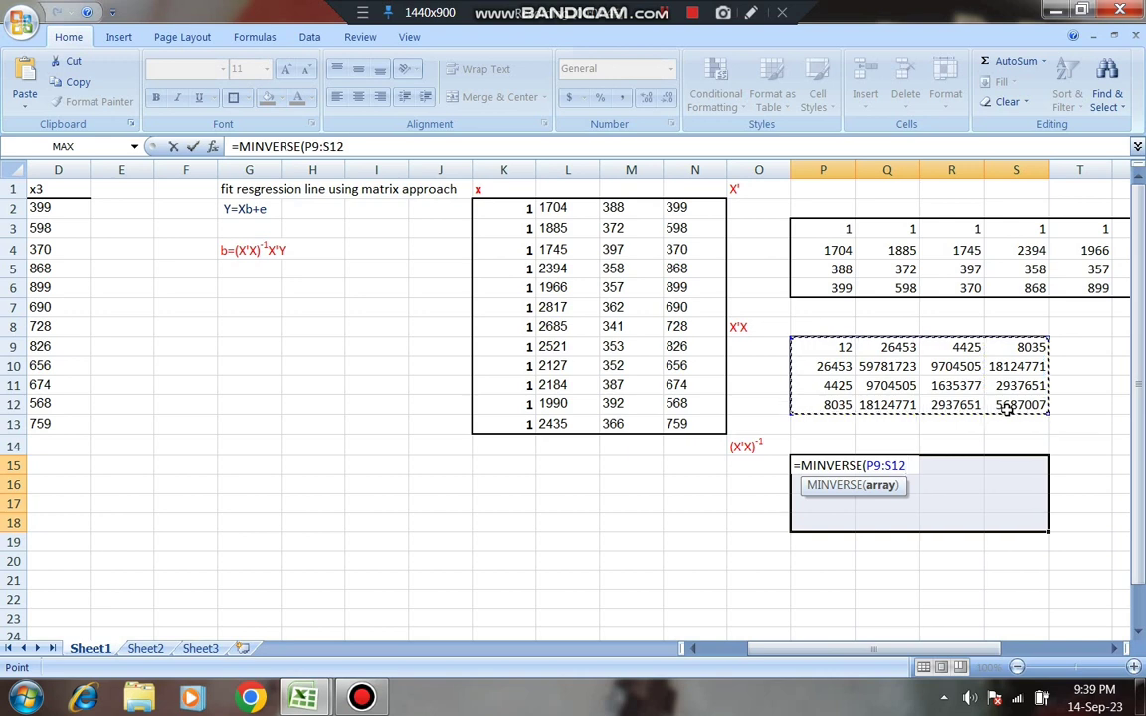
{"action": "key", "text": "ctrl+shift+Return"}
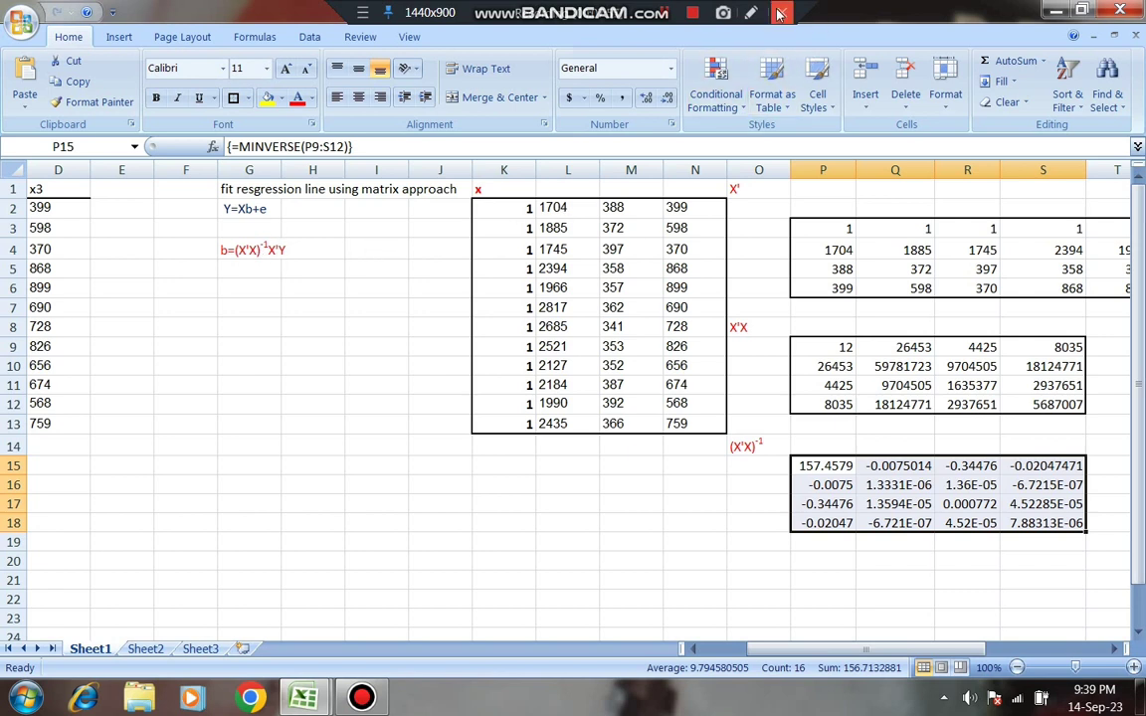
- Outline the inverse matrix in P15:S18 with an outside border
{"action": "left_click", "coordinate": [665, 13]}
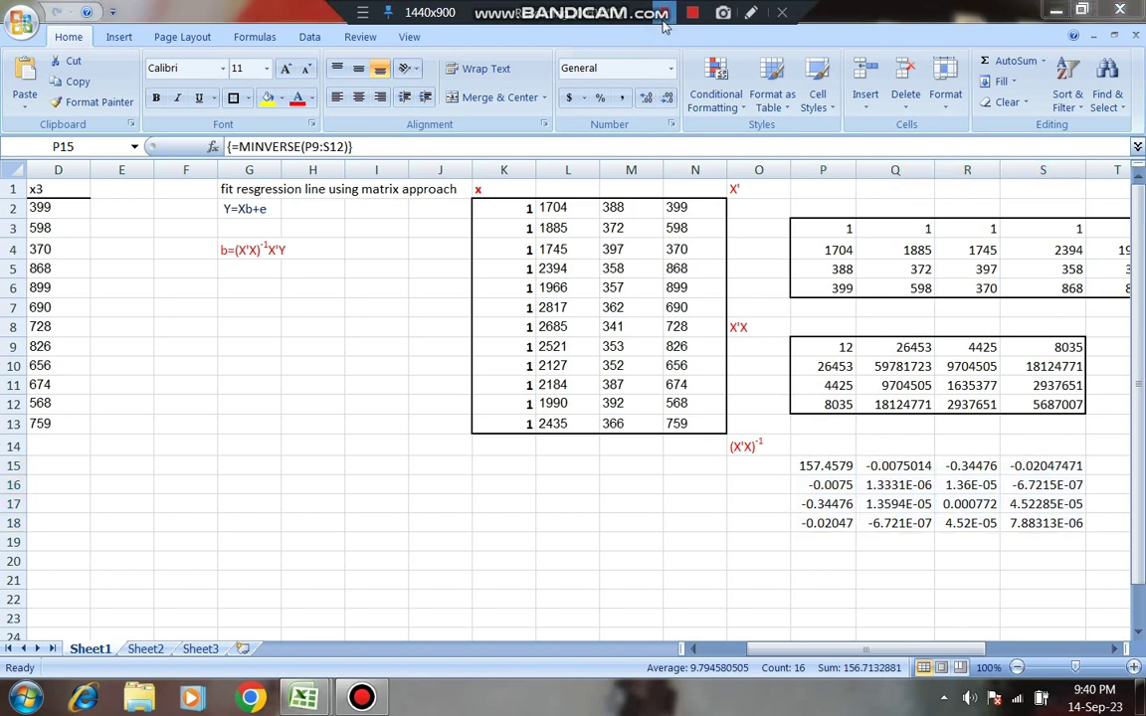
{"action": "left_click", "coordinate": [804, 468]}
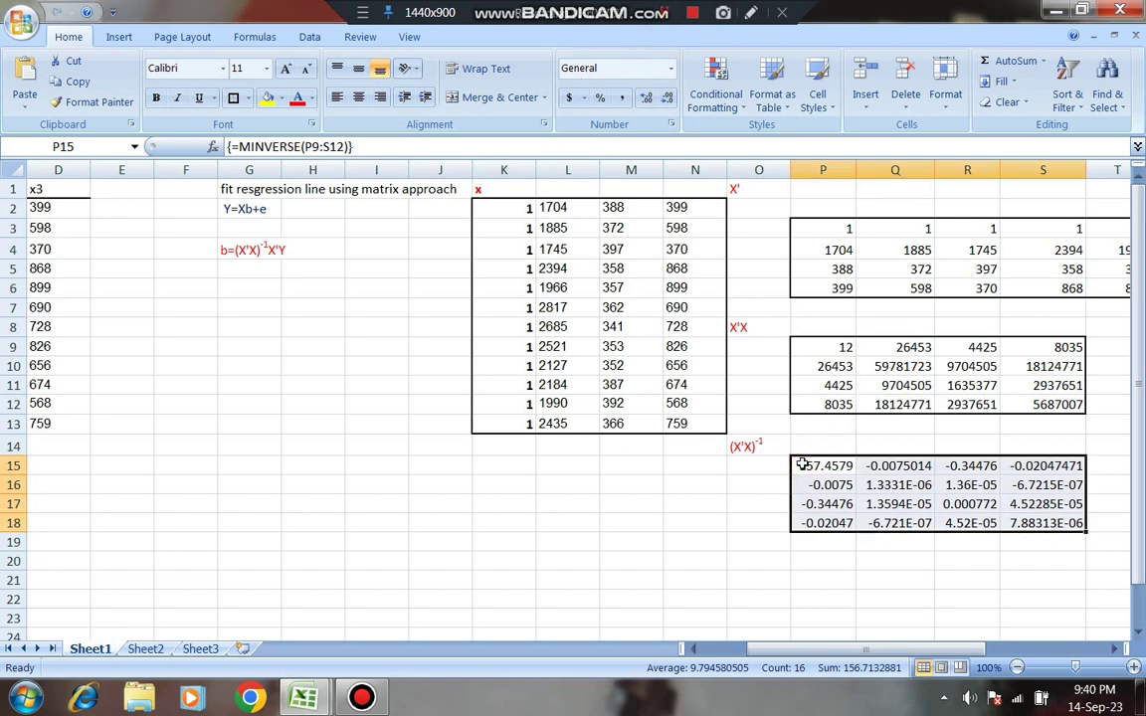
{"action": "left_click", "coordinate": [234, 100]}
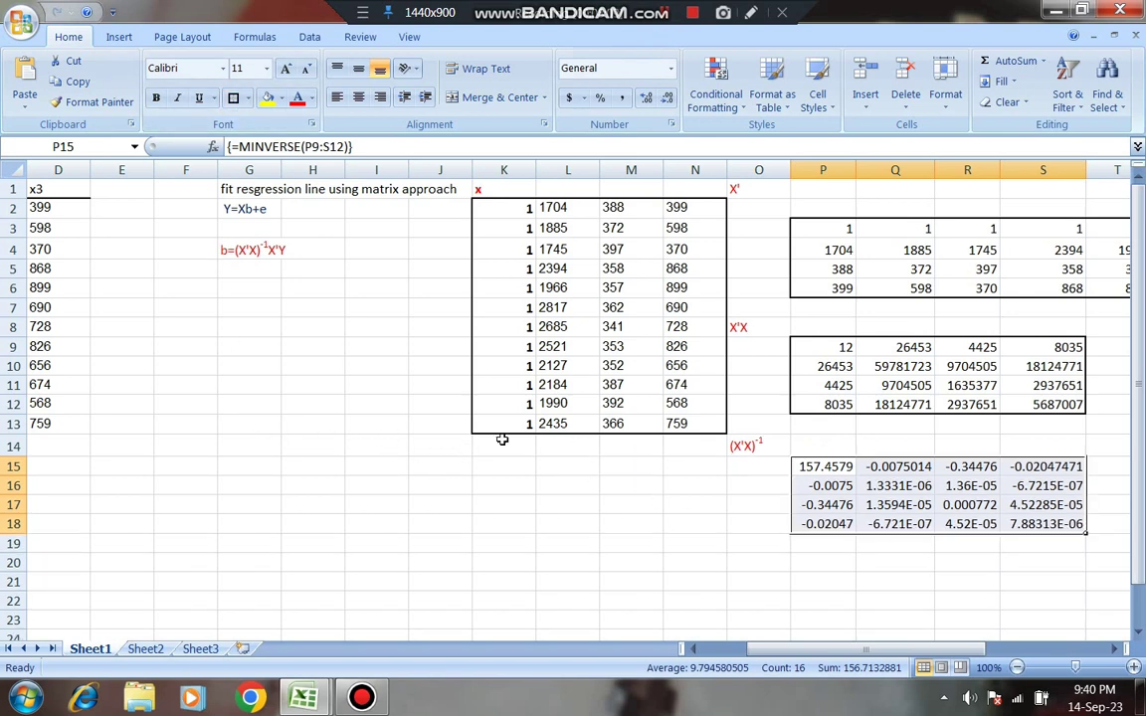
- Label cell L15 with X'Y in red to head the product of the transposed matrix and Y
{"action": "left_click", "coordinate": [547, 468]}
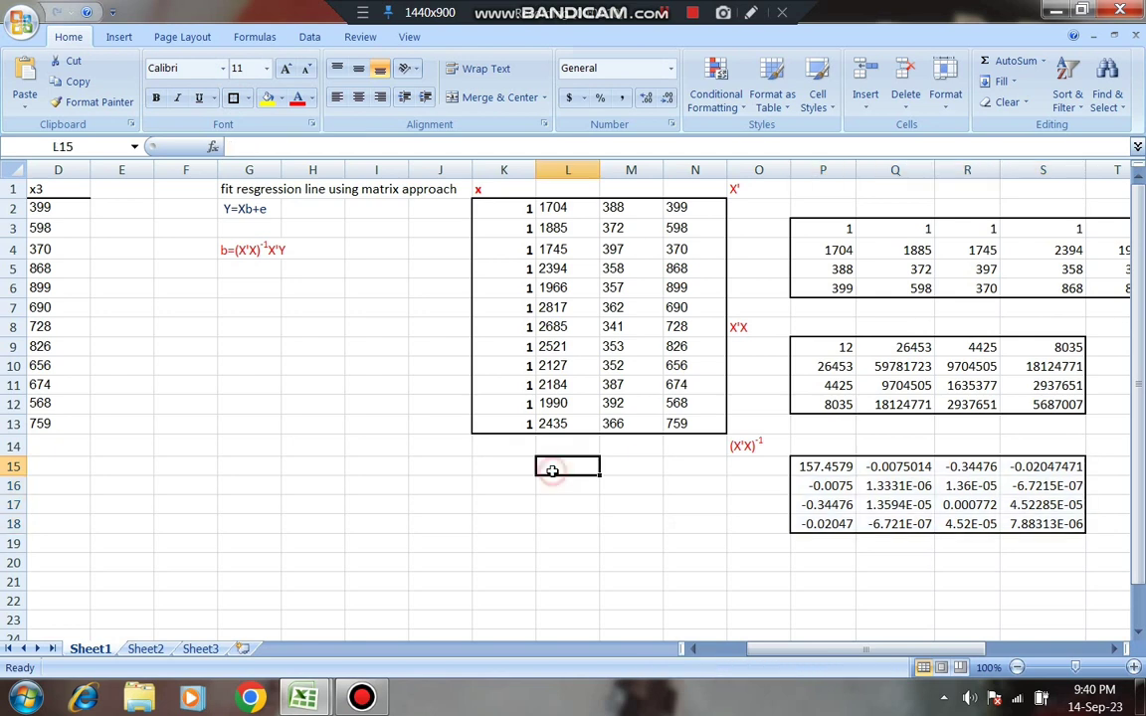
{"action": "type", "text": "X'Y"}
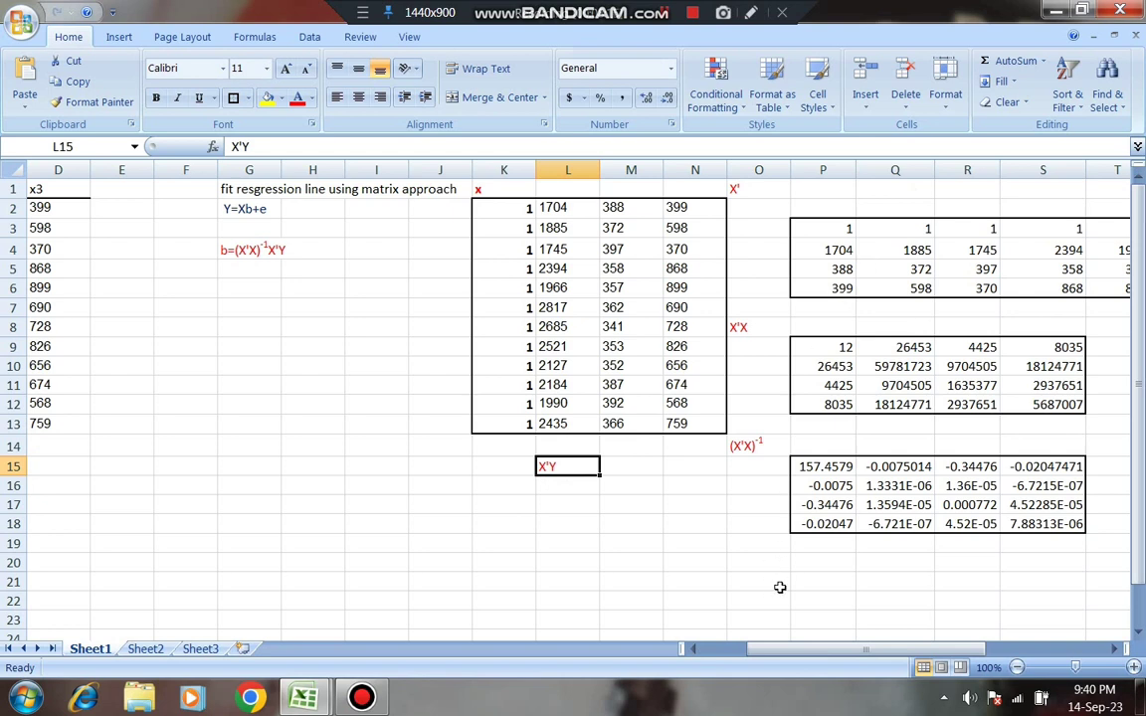
- Outline the Y column in A1:A13, including its header, with an outside border
{"action": "left_click_drag", "start_coordinate": [767, 653], "coordinate": [714, 652]}
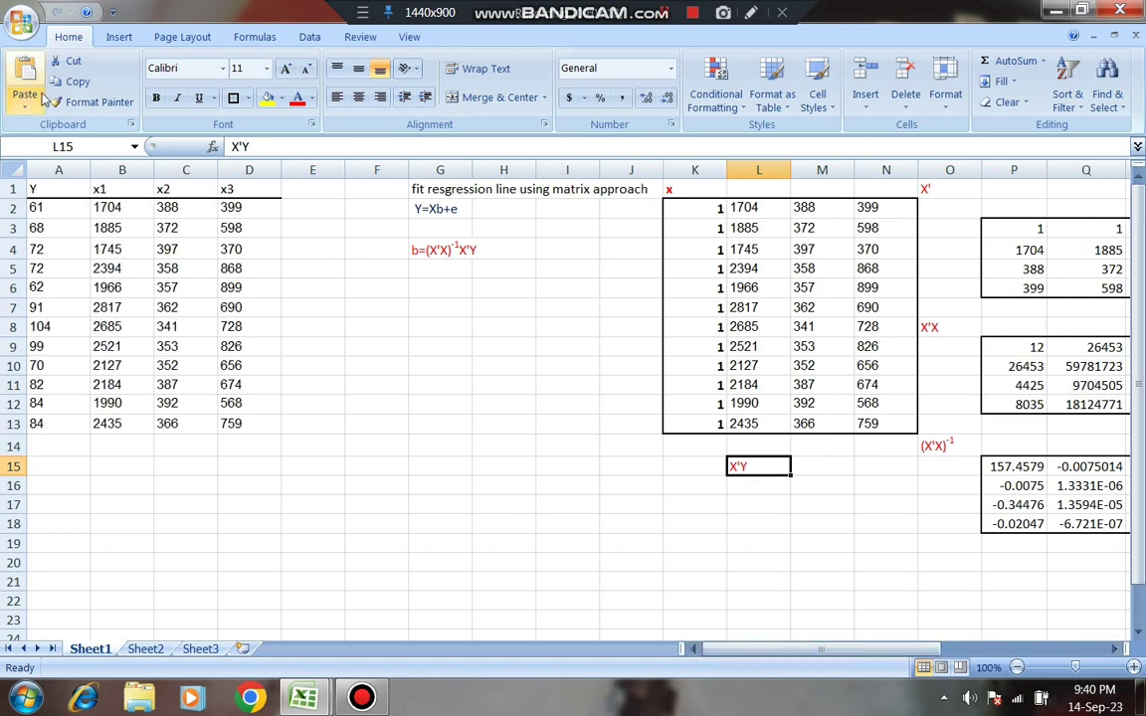
{"action": "left_click_drag", "start_coordinate": [65, 189], "coordinate": [70, 423]}
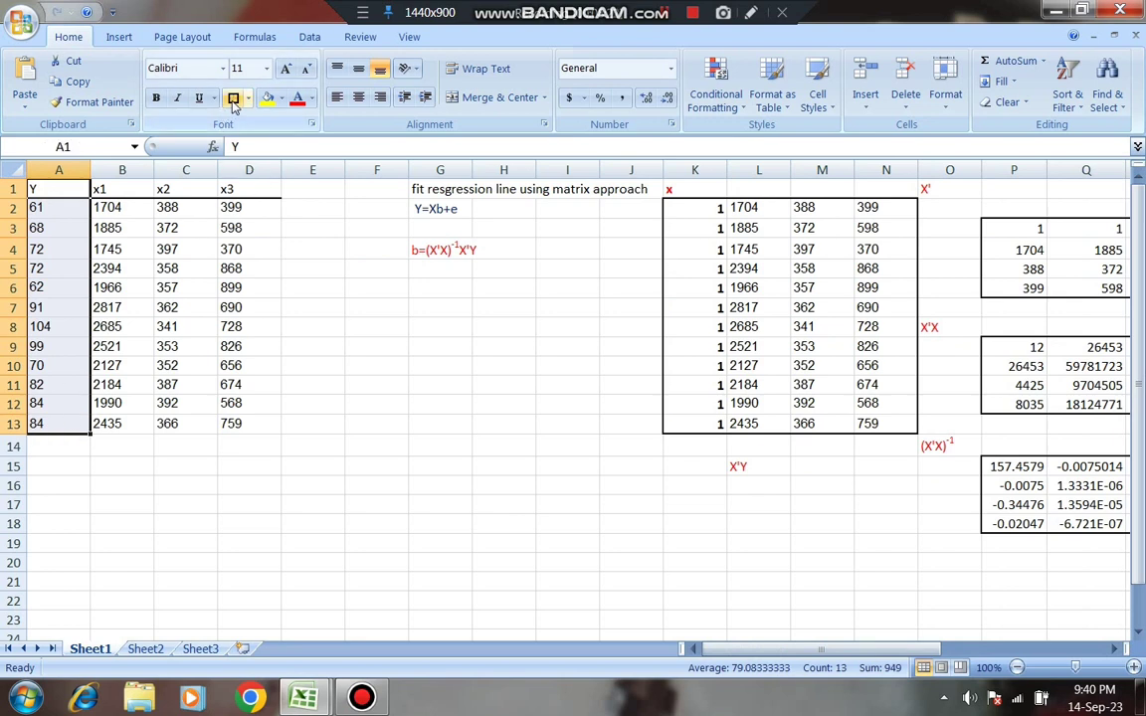
{"action": "key", "text": "ctrl+c"}
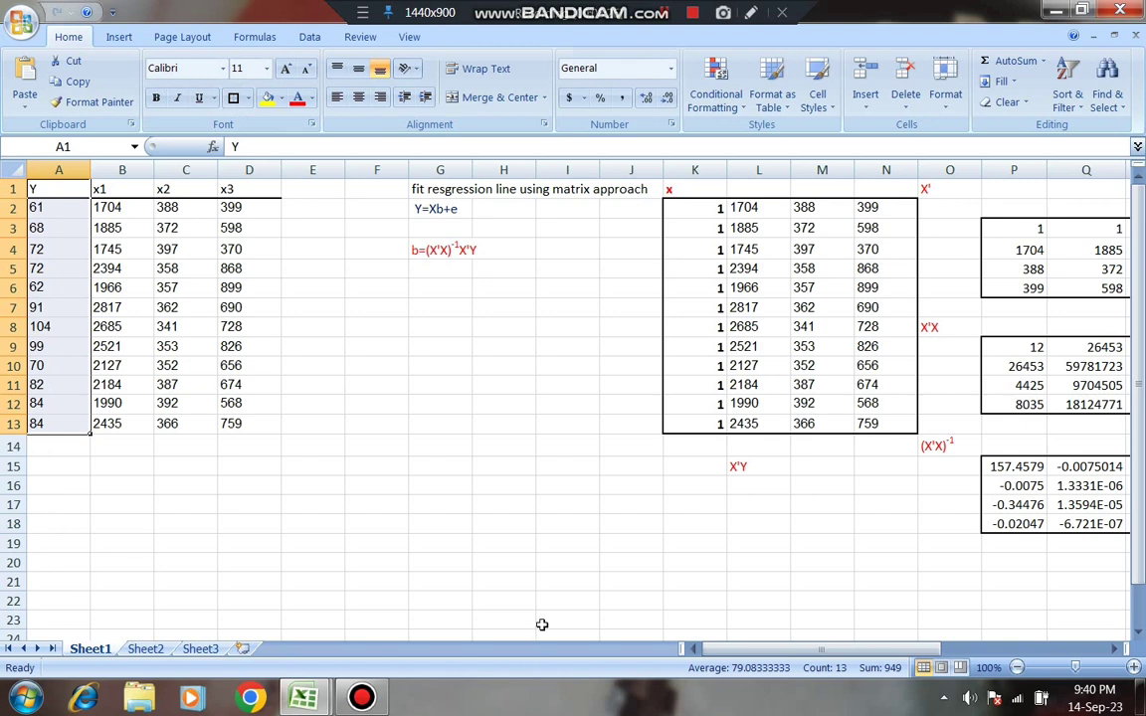
{"action": "left_click", "coordinate": [737, 657]}
{"action": "left_click_drag", "start_coordinate": [737, 658], "coordinate": [765, 649]}
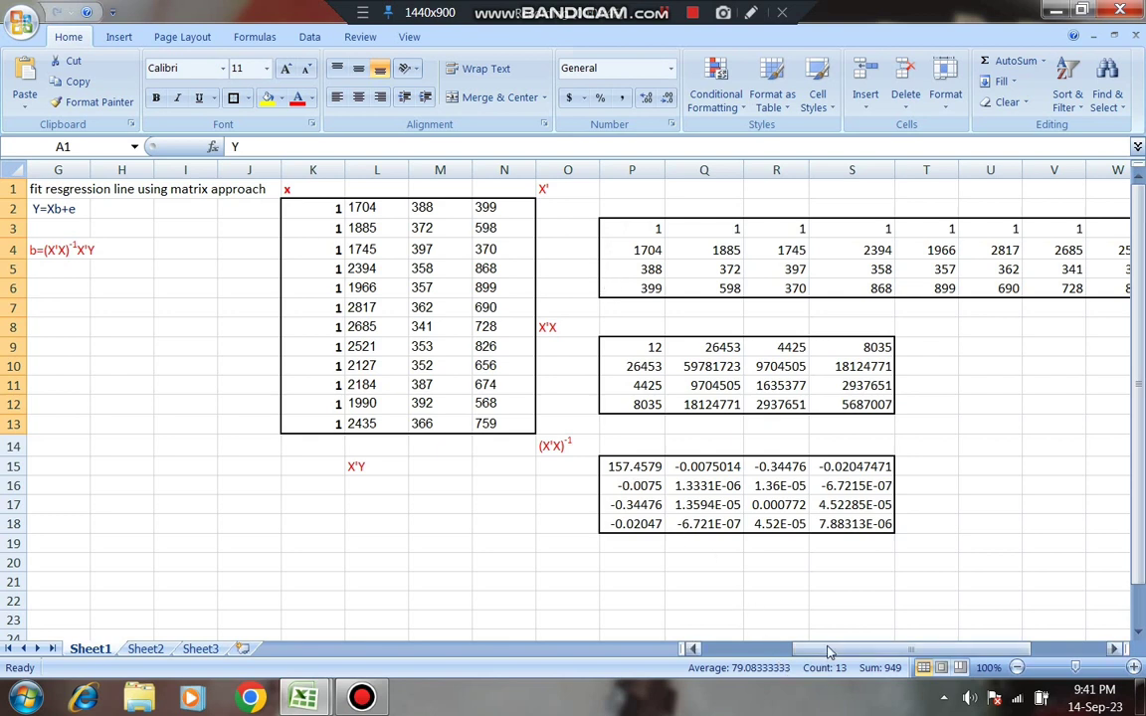
{"action": "left_click_drag", "start_coordinate": [825, 649], "coordinate": [747, 655]}
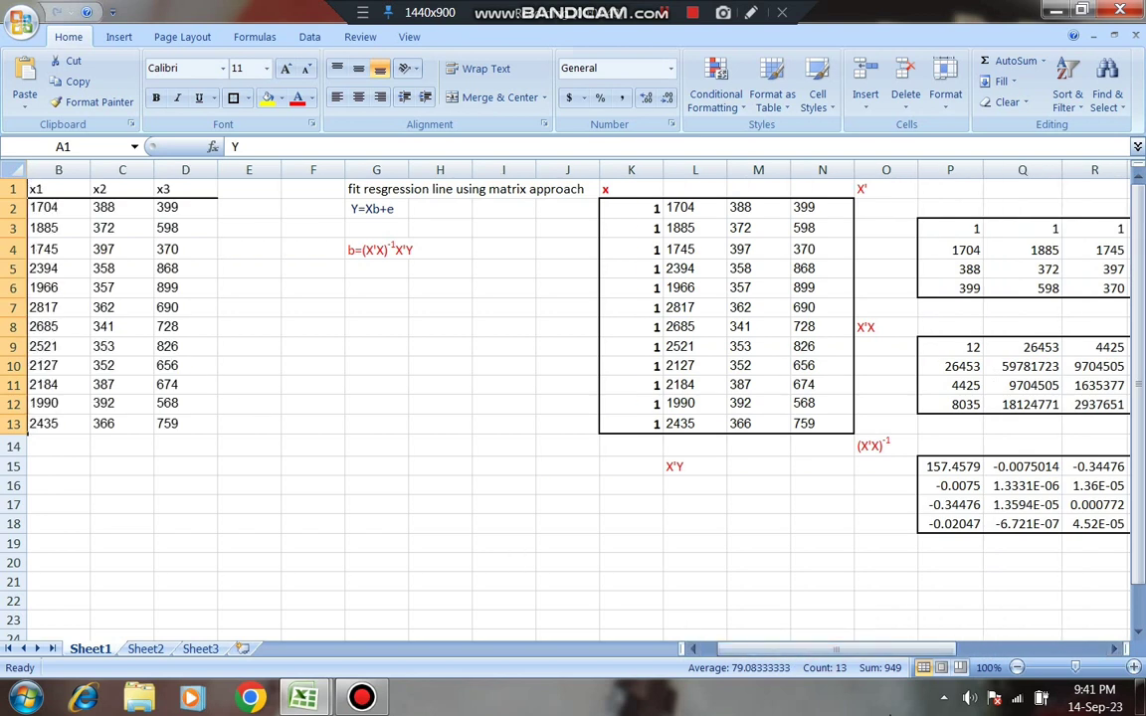
{"action": "left_click_drag", "start_coordinate": [867, 650], "coordinate": [825, 659]}
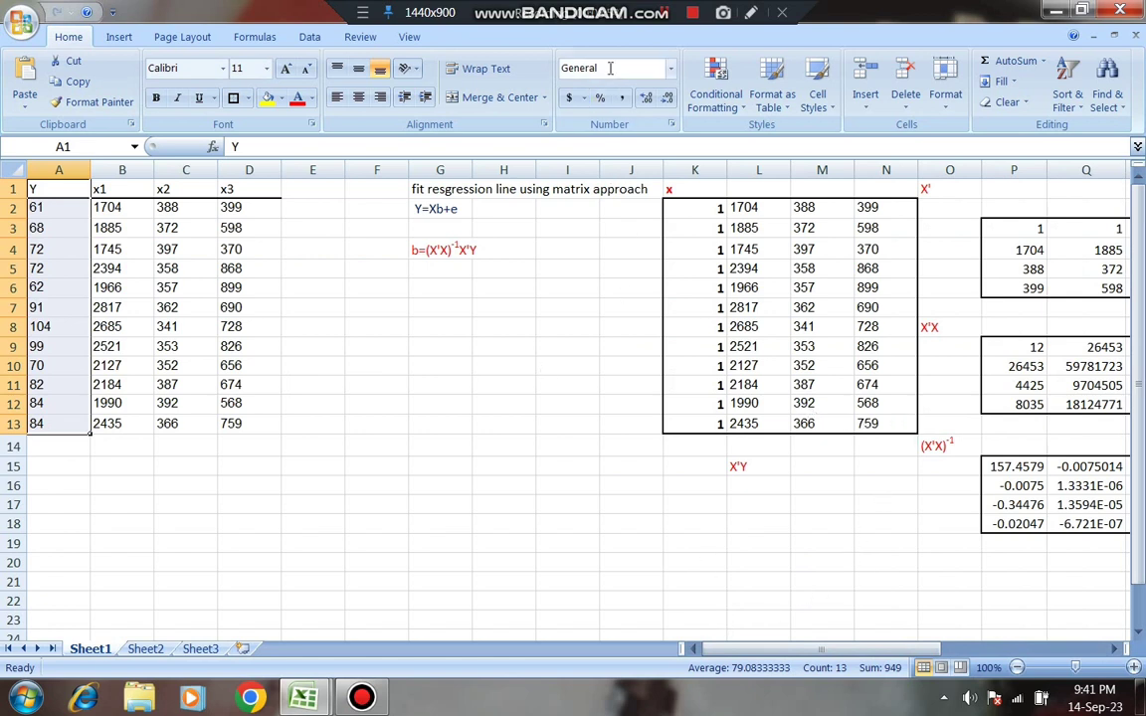
{"action": "left_click", "coordinate": [665, 13]}
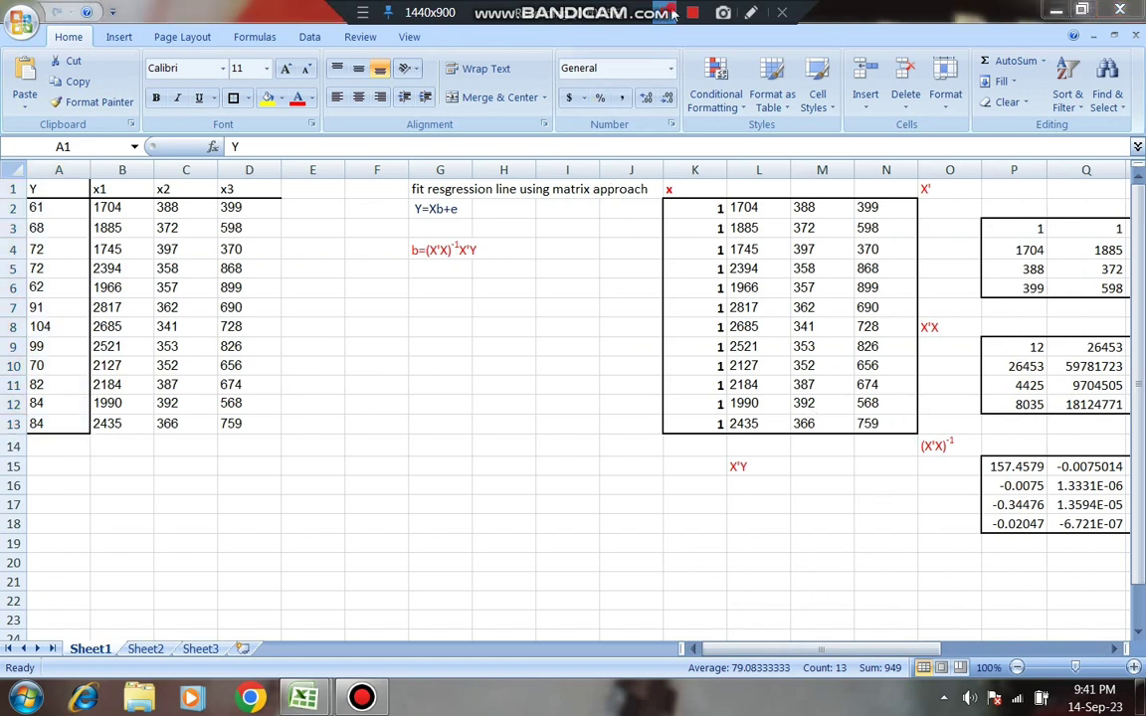
- Compute the X'Y product in L16:L19 with the array formula =MMULT(P3:AA6,A2:A13)
{"action": "left_click", "coordinate": [748, 491]}
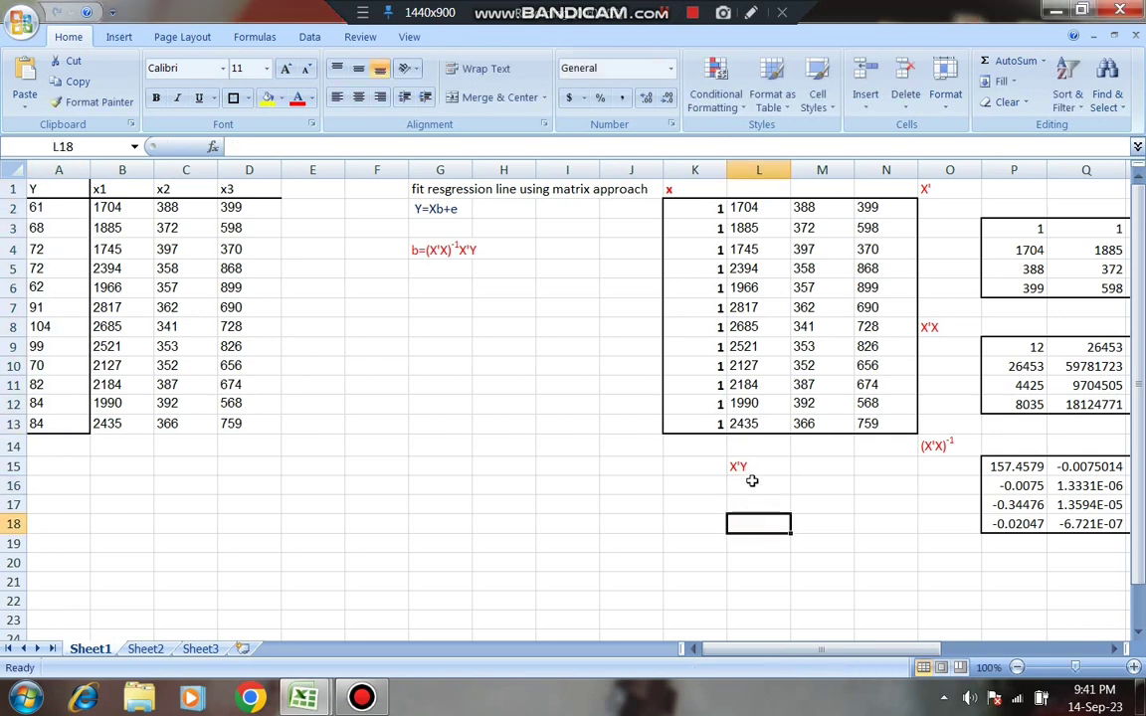
{"action": "left_click_drag", "start_coordinate": [752, 494], "coordinate": [741, 530]}
{"action": "type", "text": "="}
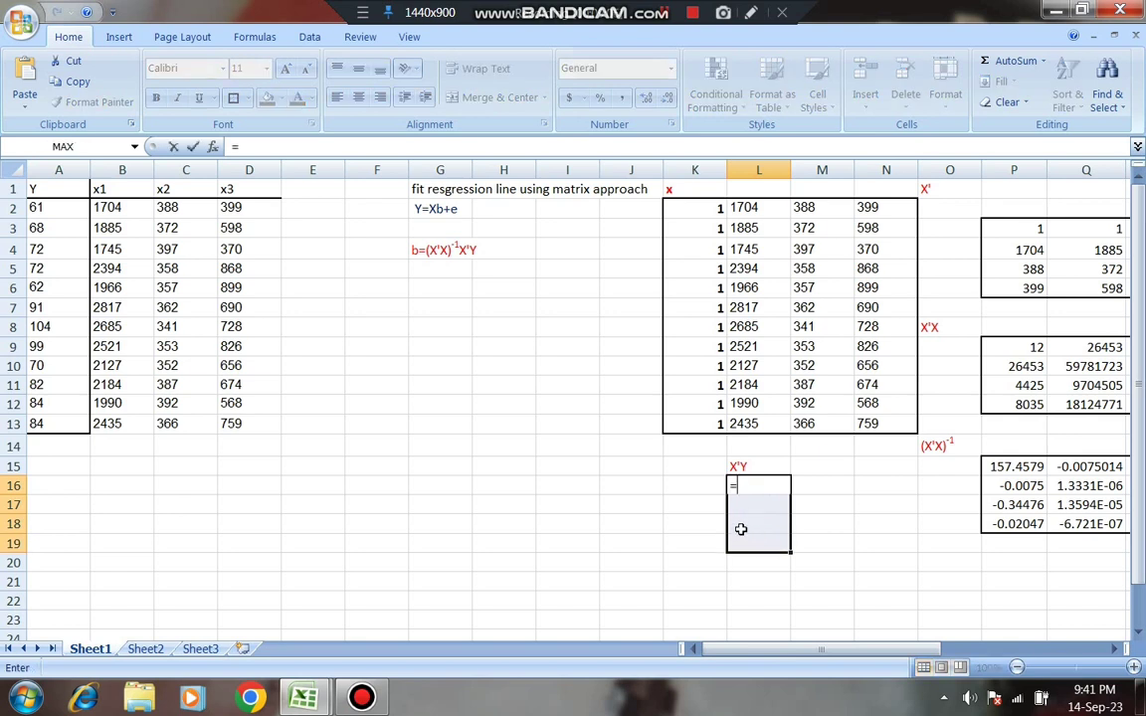
{"action": "type", "text": "mm"}
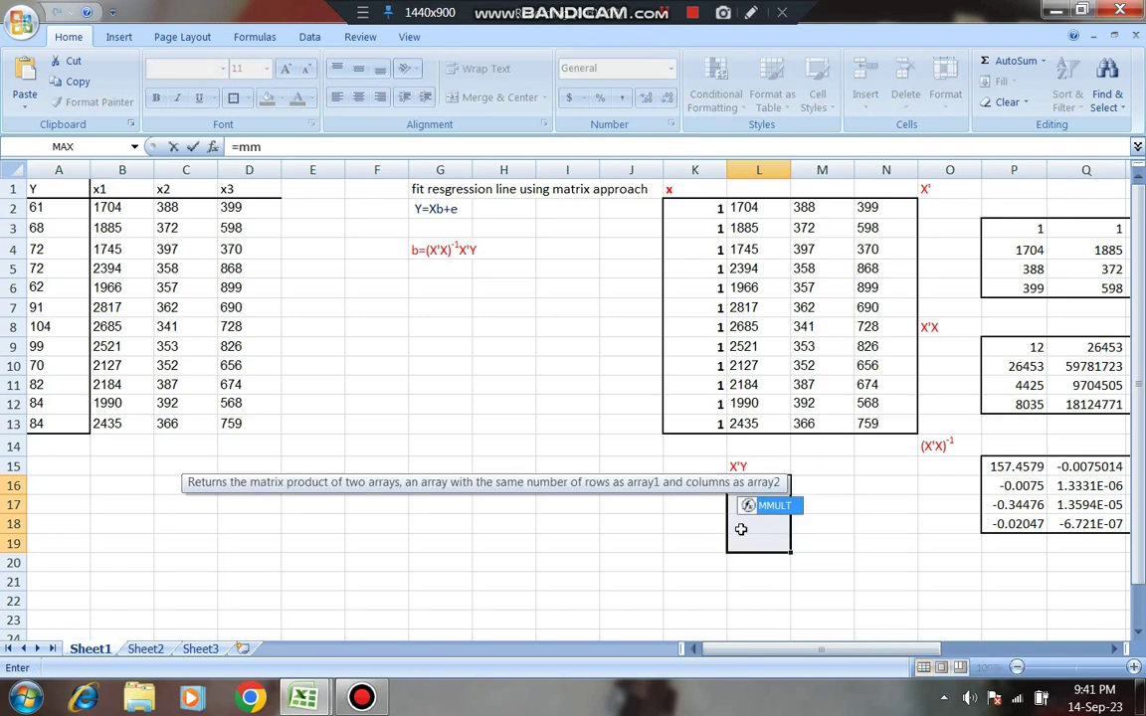
{"action": "double_click", "coordinate": [764, 506]}
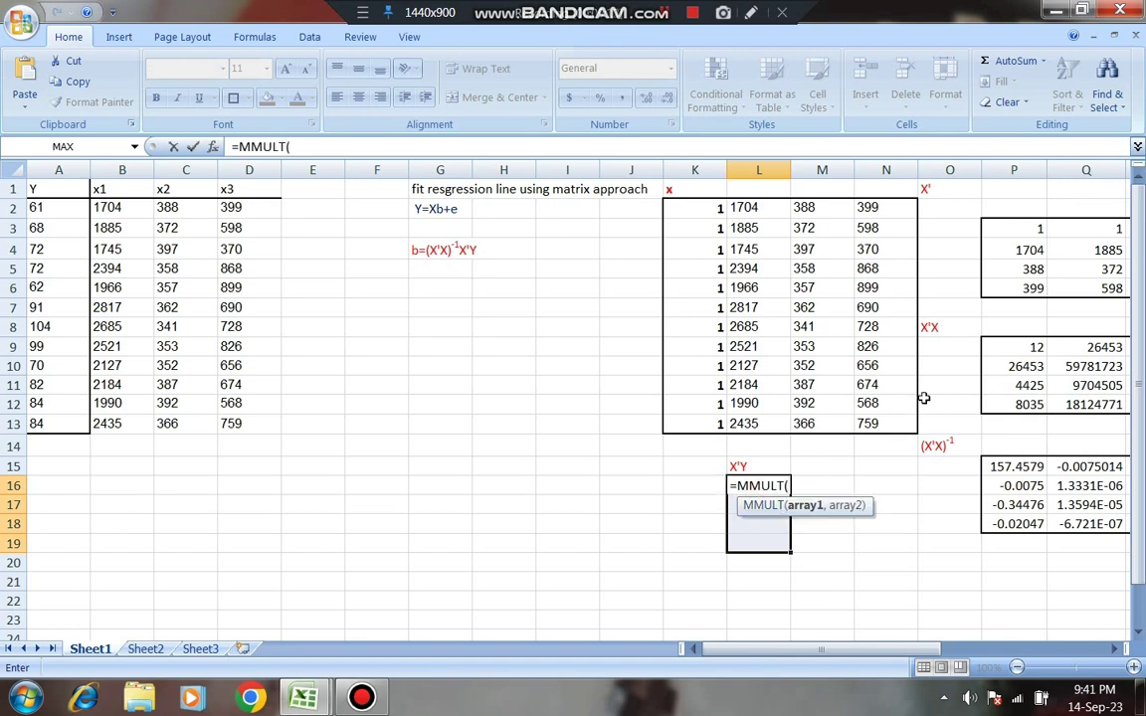
{"action": "left_click_drag", "start_coordinate": [1007, 231], "coordinate": [1010, 288]}
{"action": "type", "text": ","}
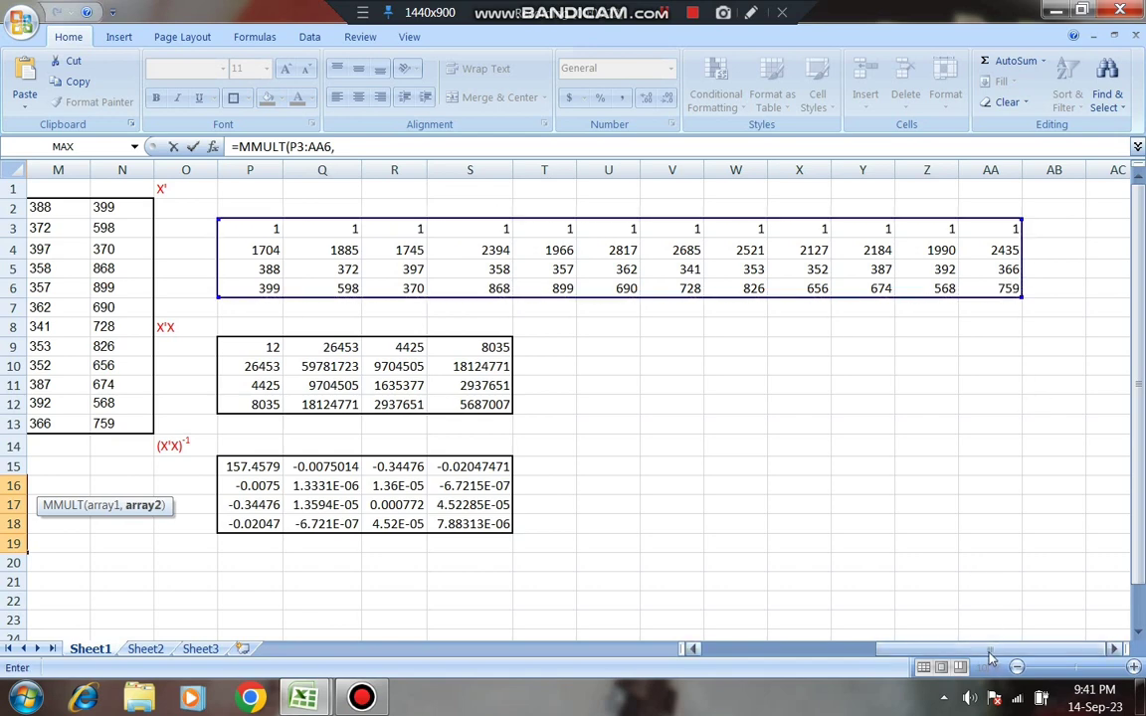
{"action": "left_click_drag", "start_coordinate": [993, 651], "coordinate": [822, 652]}
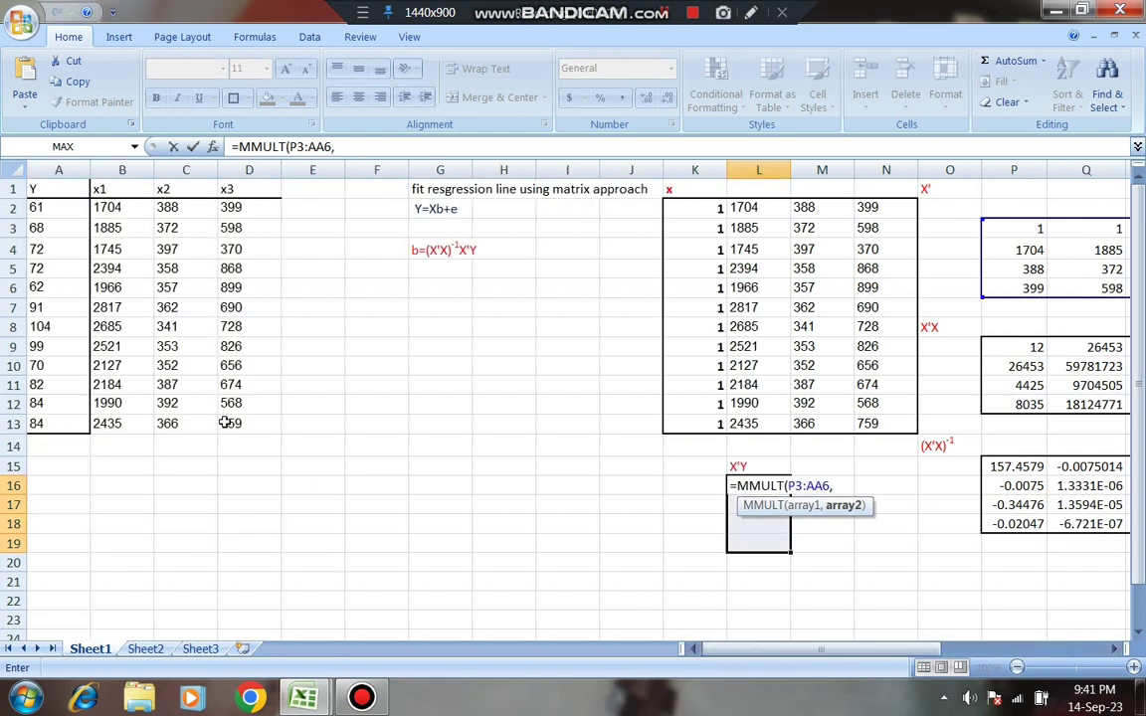
{"action": "left_click", "coordinate": [37, 206]}
{"action": "left_click_drag", "start_coordinate": [37, 206], "coordinate": [53, 423]}
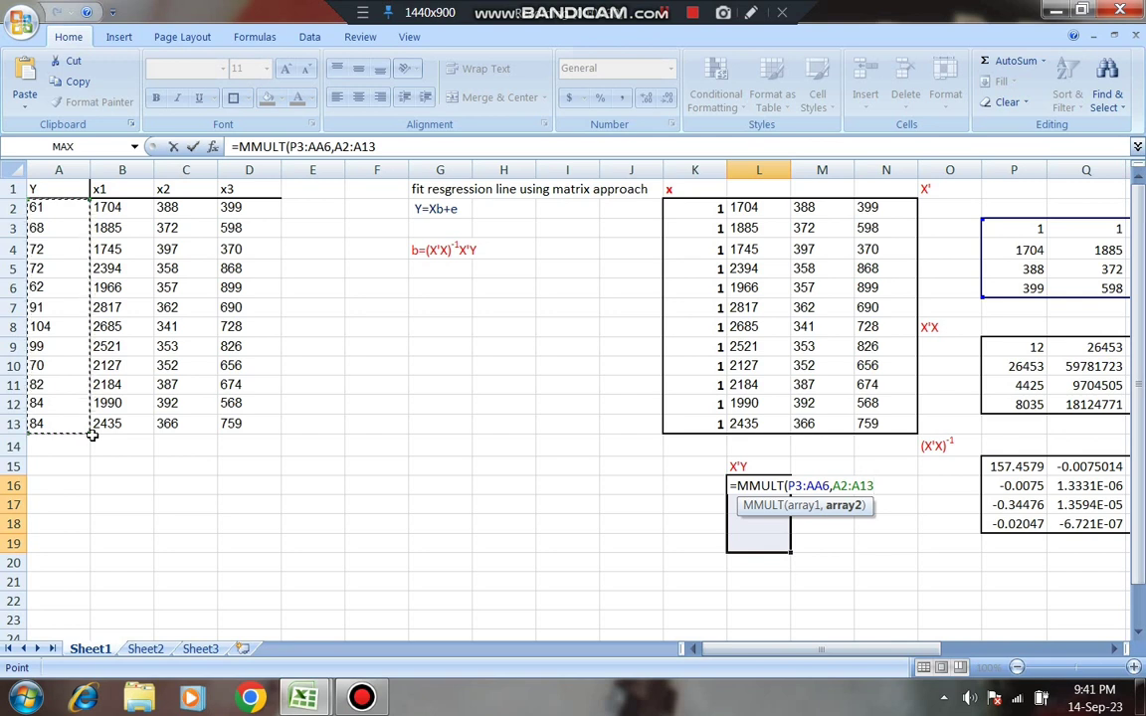
{"action": "key", "text": "ctrl+shift+Return"}
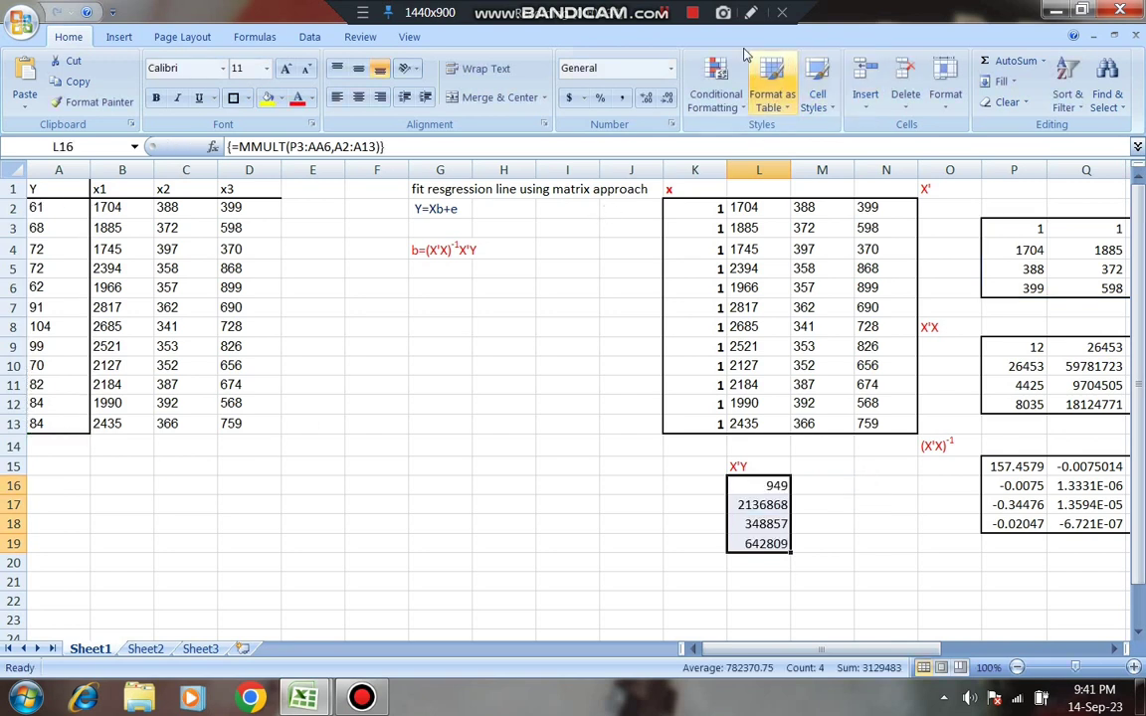
{"action": "left_click", "coordinate": [663, 18]}
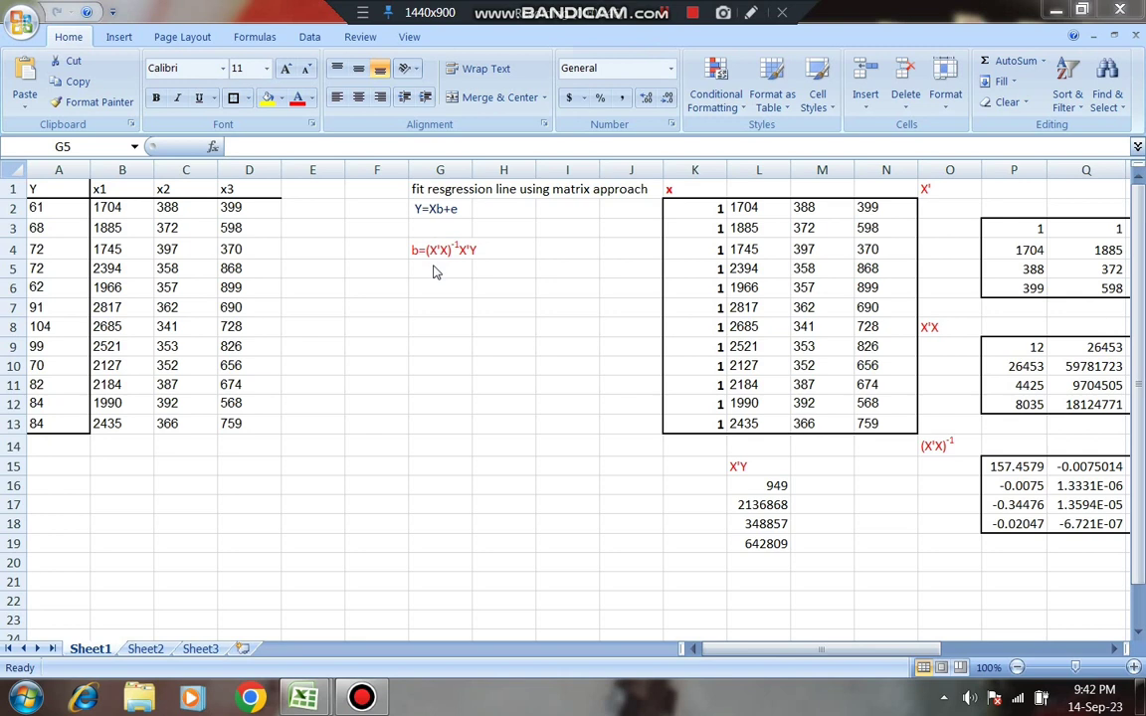
{"action": "left_click_drag", "start_coordinate": [434, 272], "coordinate": [434, 326]}
{"action": "type", "text": "="}
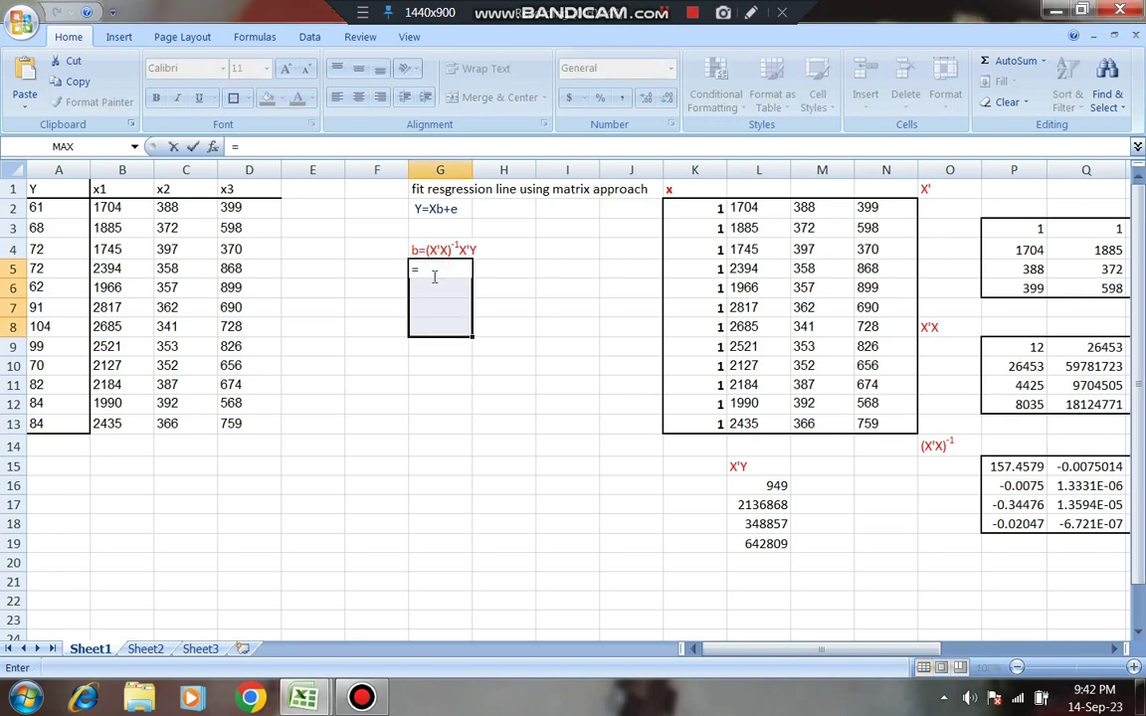
{"action": "type", "text": "mm"}
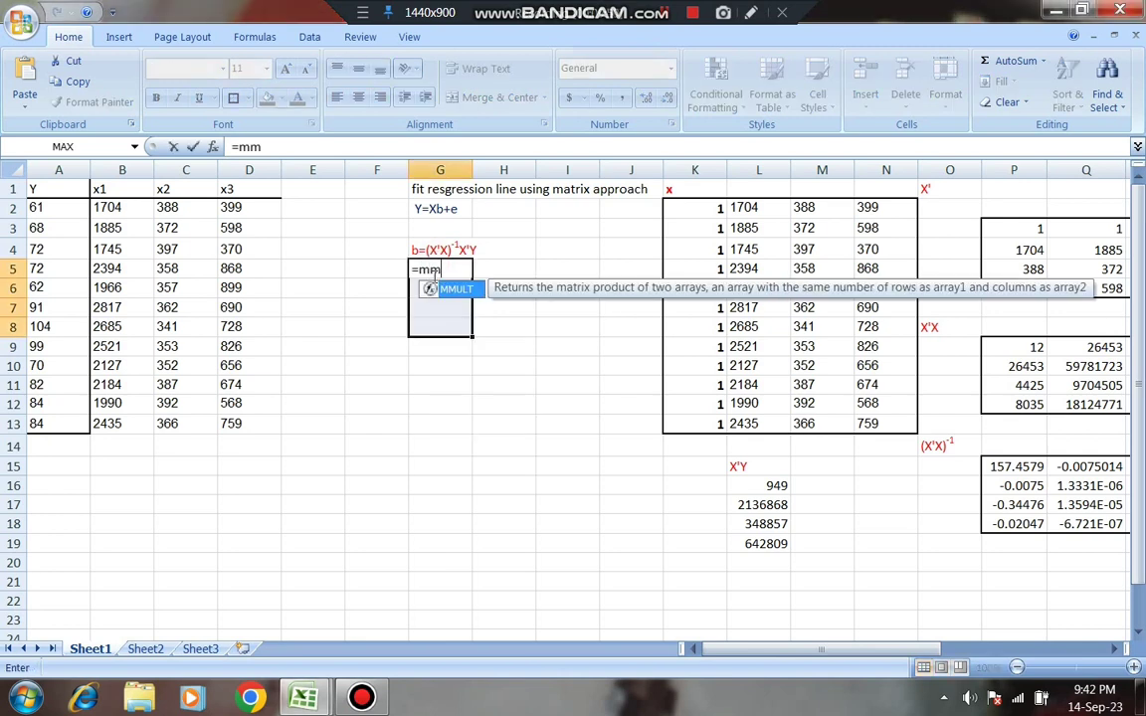
{"action": "double_click", "coordinate": [435, 291]}
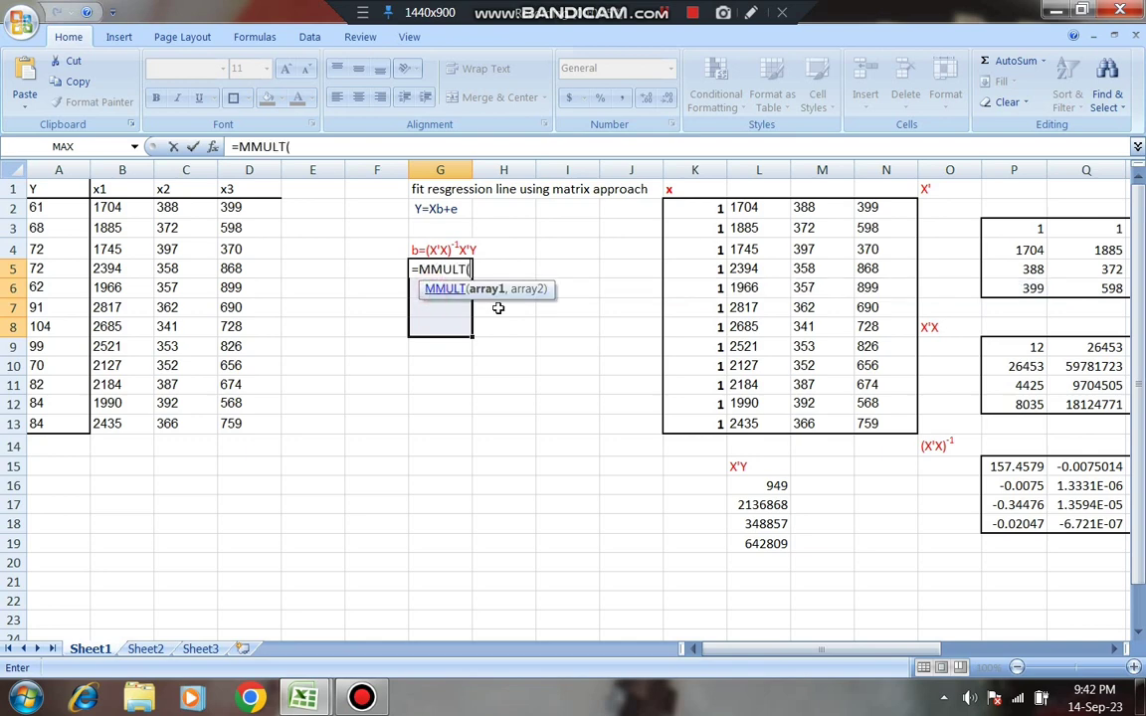
{"action": "left_click_drag", "start_coordinate": [995, 466], "coordinate": [1003, 522]}
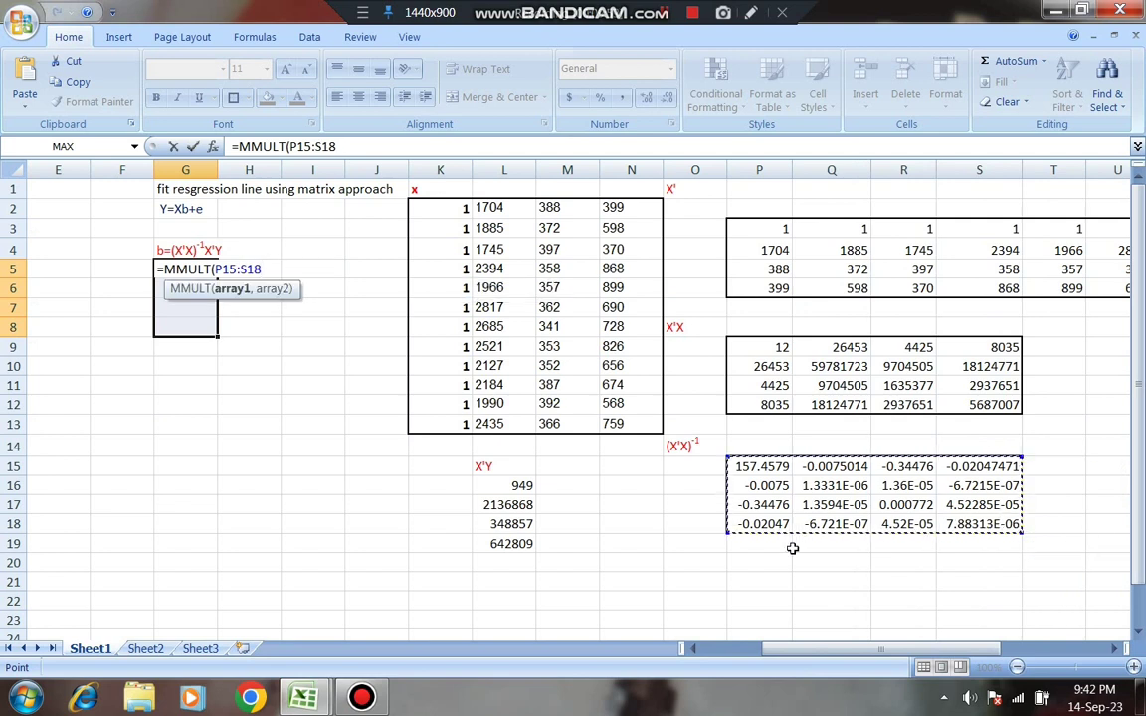
{"action": "type", "text": ","}
{"action": "key", "text": "Escape"}
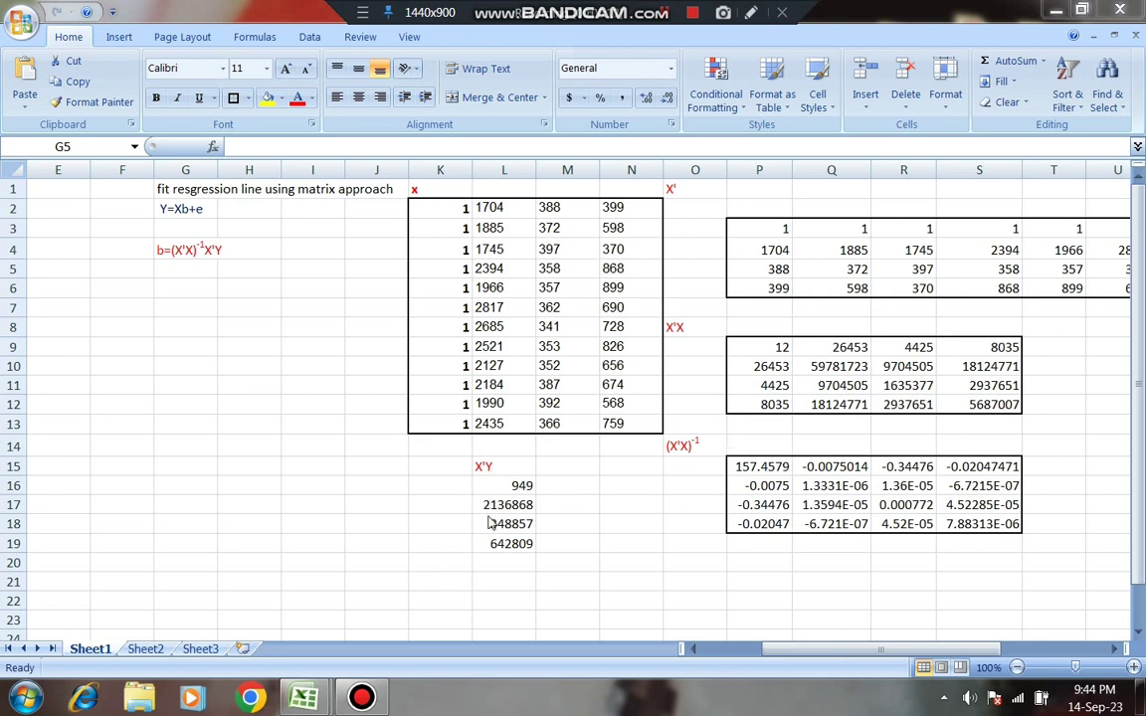
- Compute the coefficient vector b in G5:G8 with the array formula =MMULT(P15:S18,L16:L19)
{"action": "left_click", "coordinate": [174, 270]}
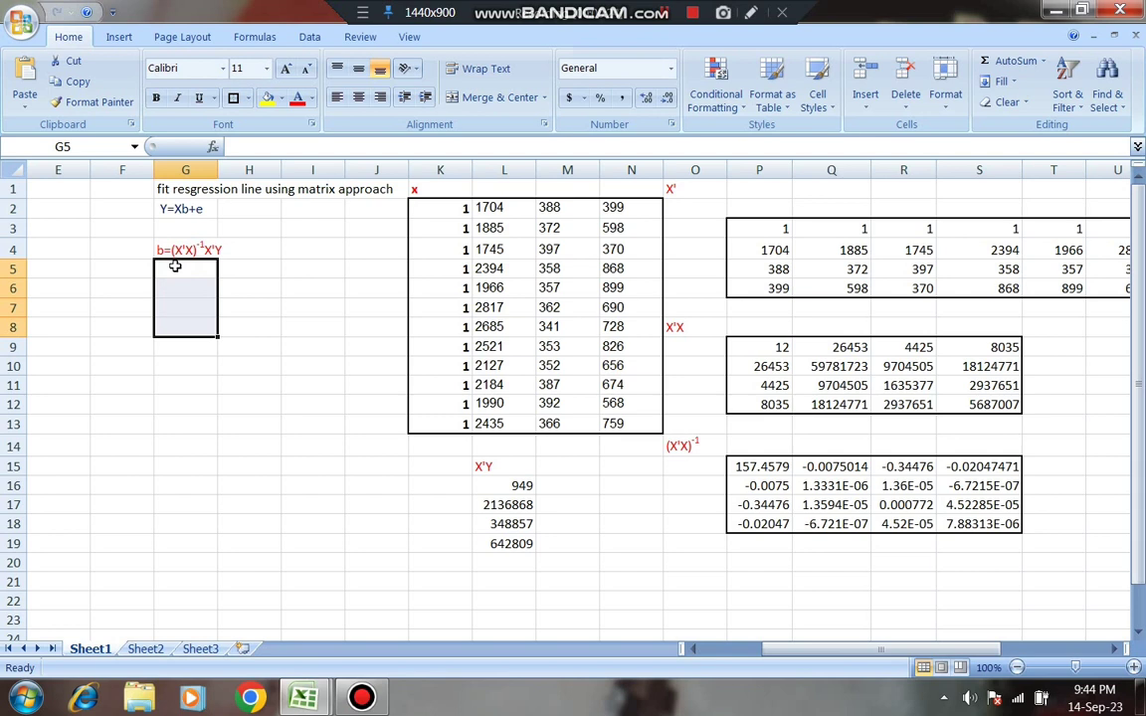
{"action": "type", "text": "="}
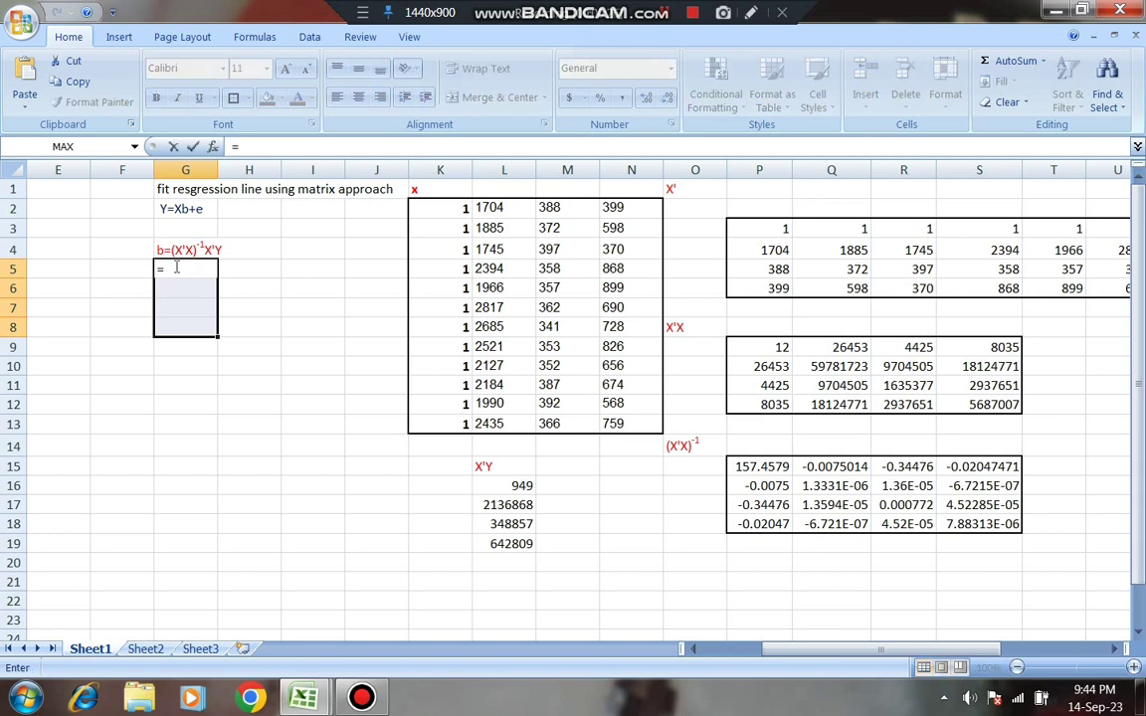
{"action": "type", "text": "mm"}
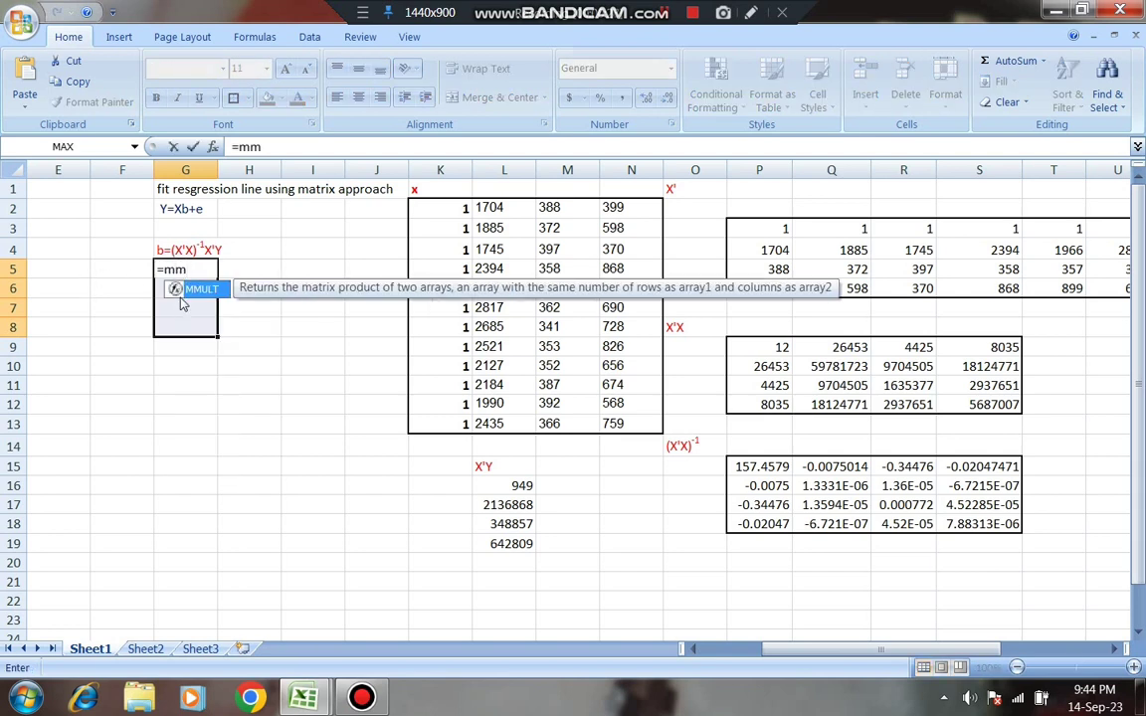
{"action": "double_click", "coordinate": [177, 290]}
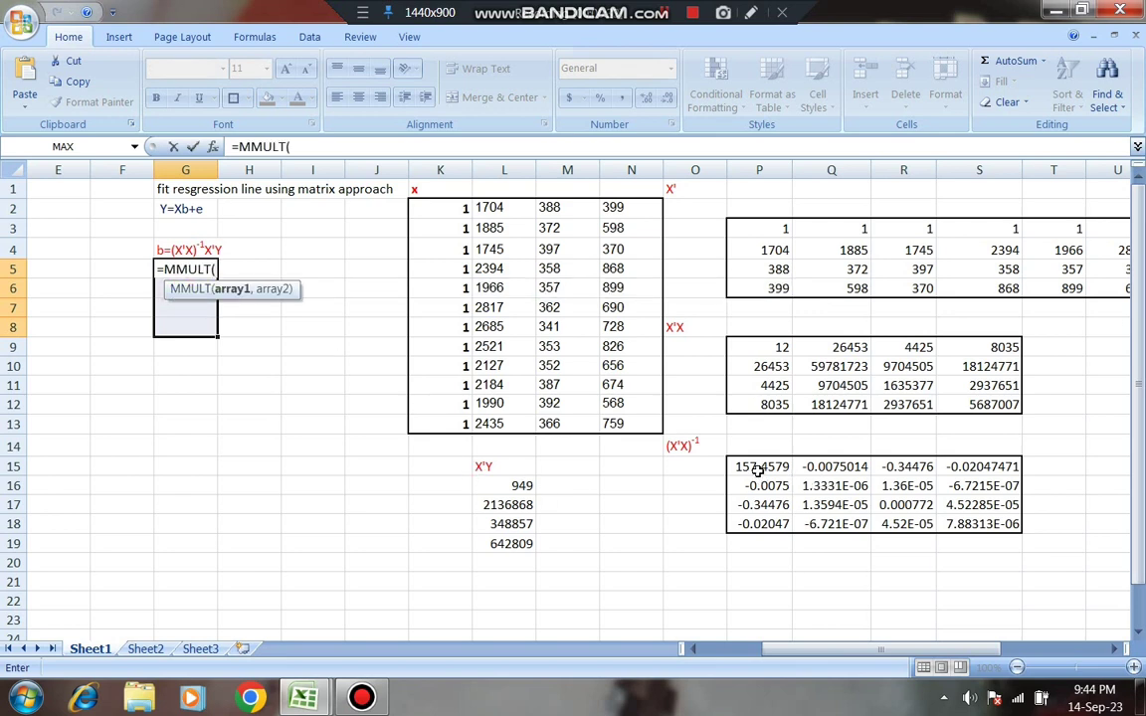
{"action": "left_click_drag", "start_coordinate": [749, 467], "coordinate": [965, 525]}
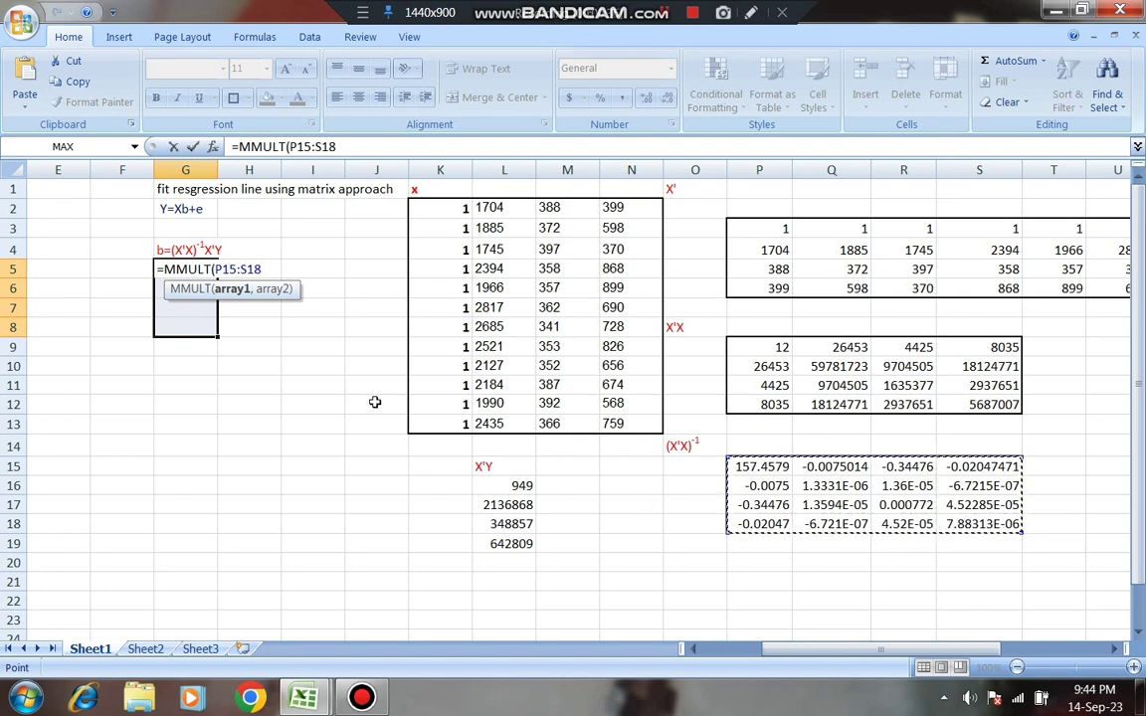
{"action": "type", "text": ","}
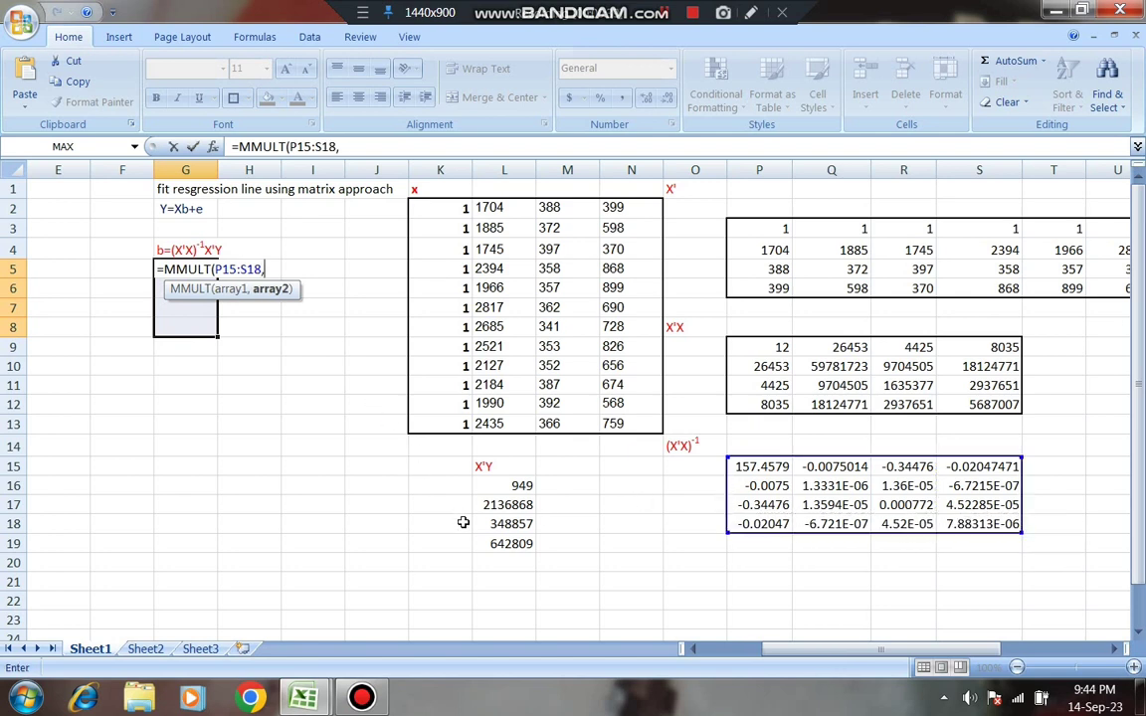
{"action": "left_click_drag", "start_coordinate": [503, 486], "coordinate": [508, 544]}
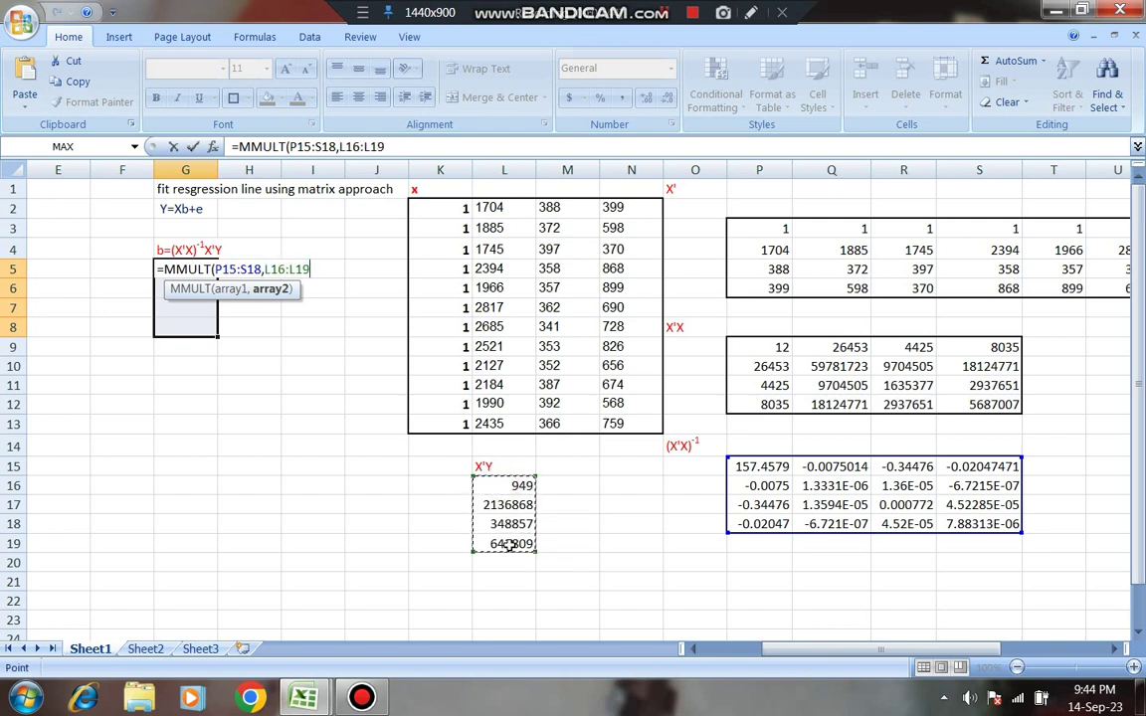
{"action": "key", "text": "ctrl+shift+Return"}
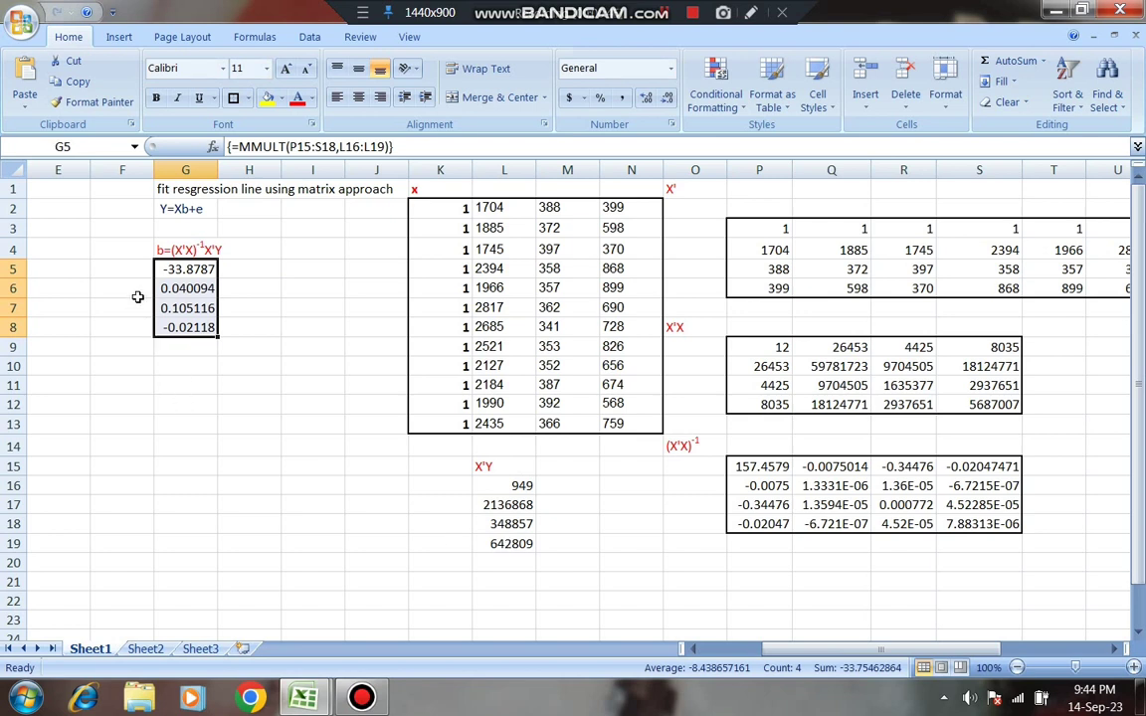
- Paste the coefficient labels b0, b1, b2 and b3 into F5:F8, beside the computed b values
{"action": "left_click", "coordinate": [134, 271]}
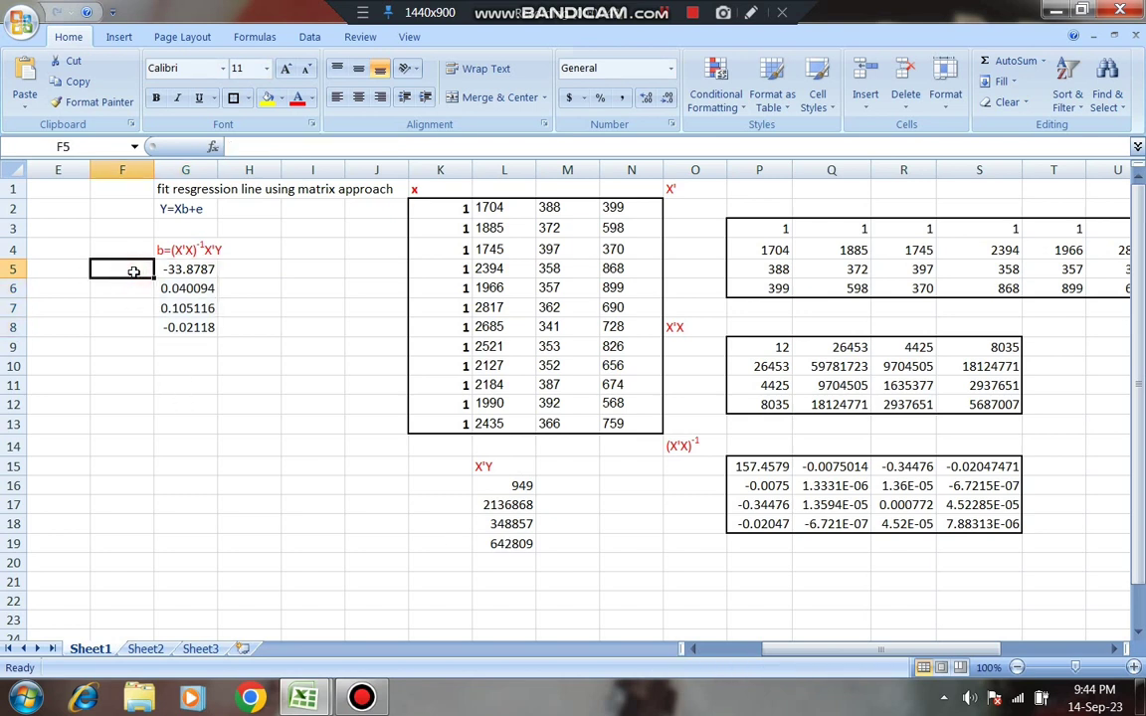
{"action": "key", "text": "ctrl+v"}
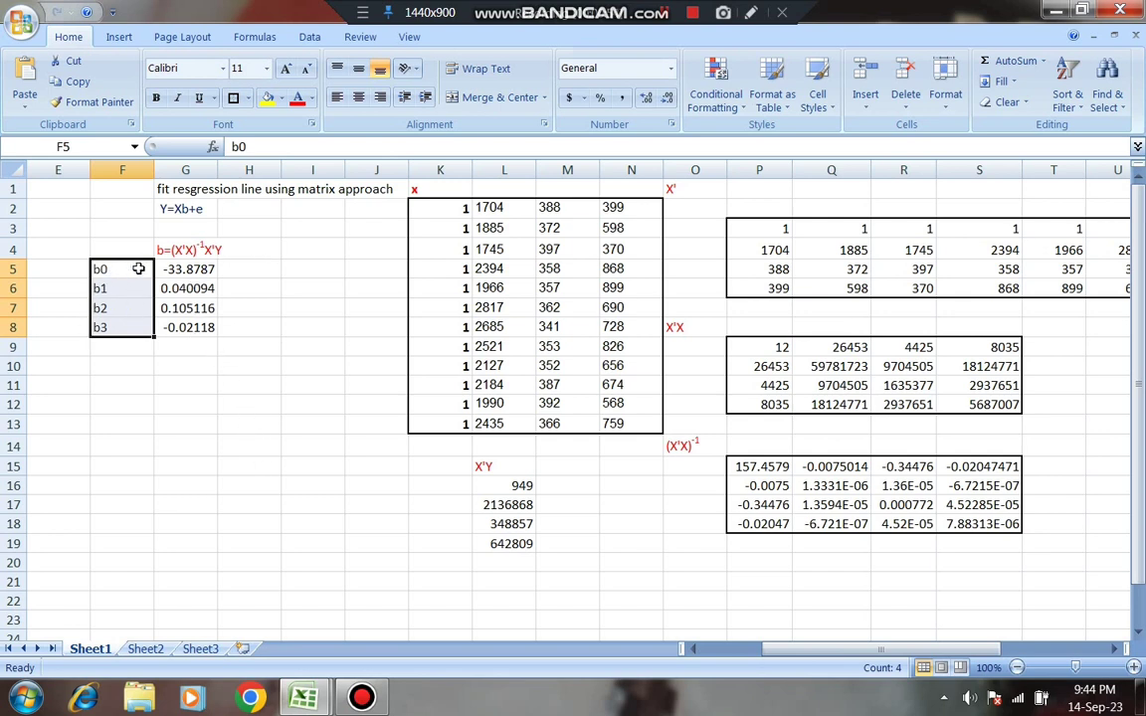
{"action": "left_click", "coordinate": [198, 270]}
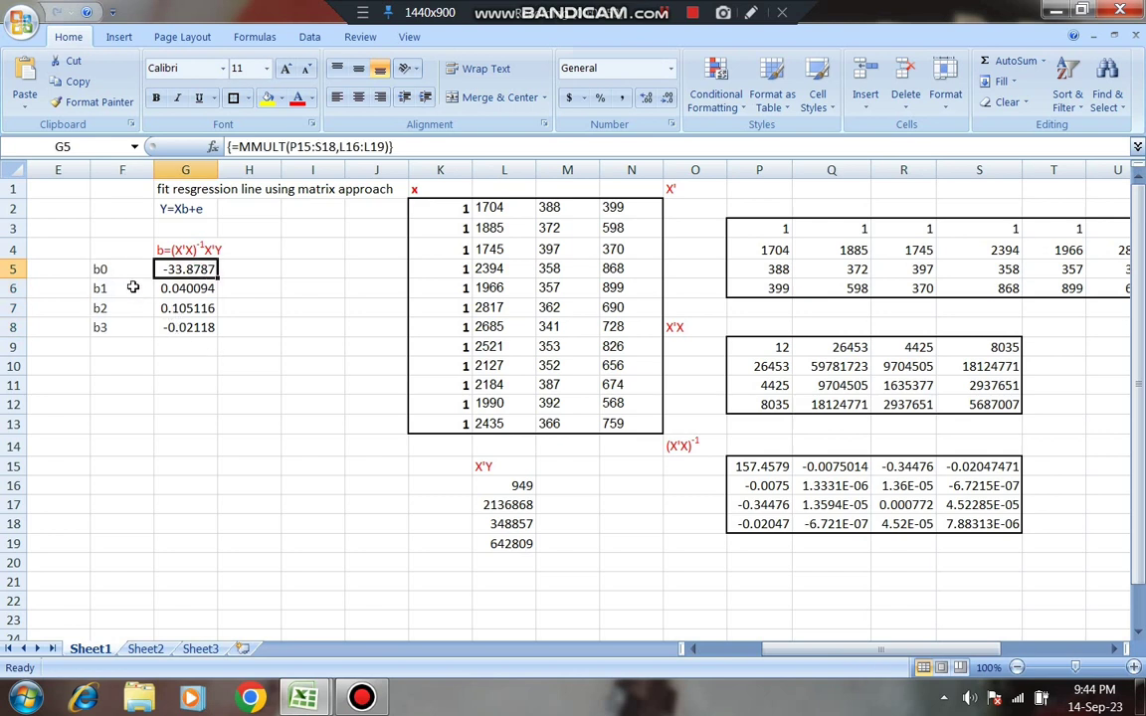
{"action": "left_click_drag", "start_coordinate": [133, 287], "coordinate": [185, 288]}
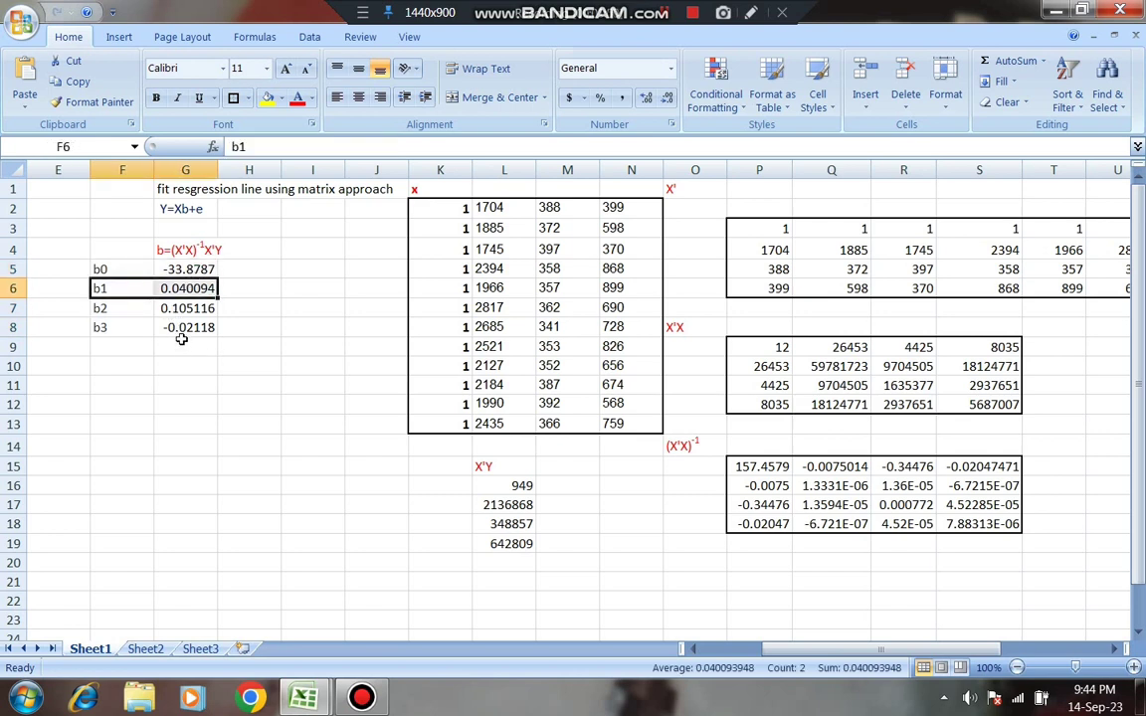
{"action": "left_click", "coordinate": [108, 303]}
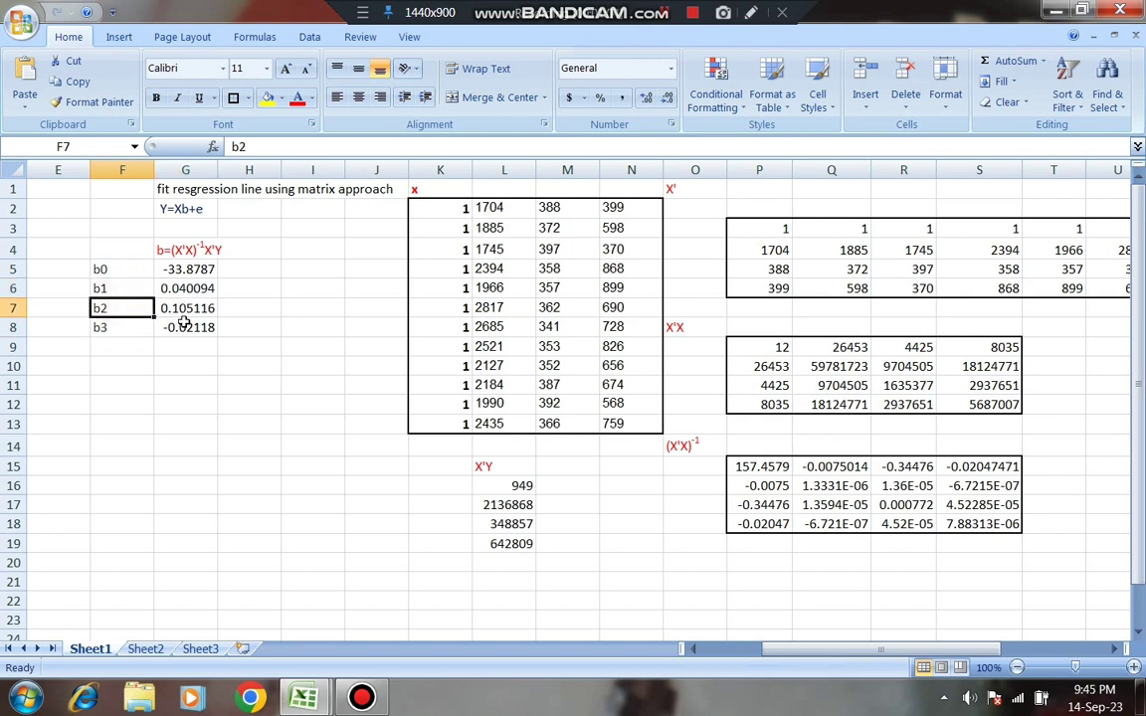
{"action": "left_click", "coordinate": [124, 333]}
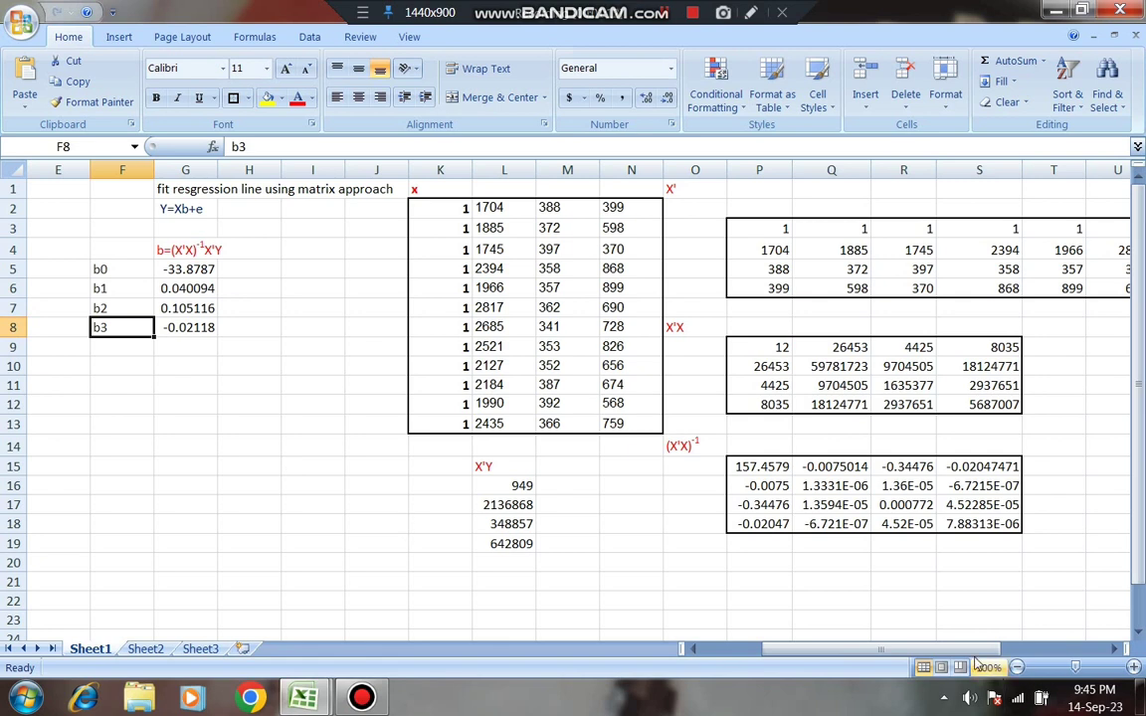
{"action": "left_click_drag", "start_coordinate": [973, 654], "coordinate": [911, 655]}
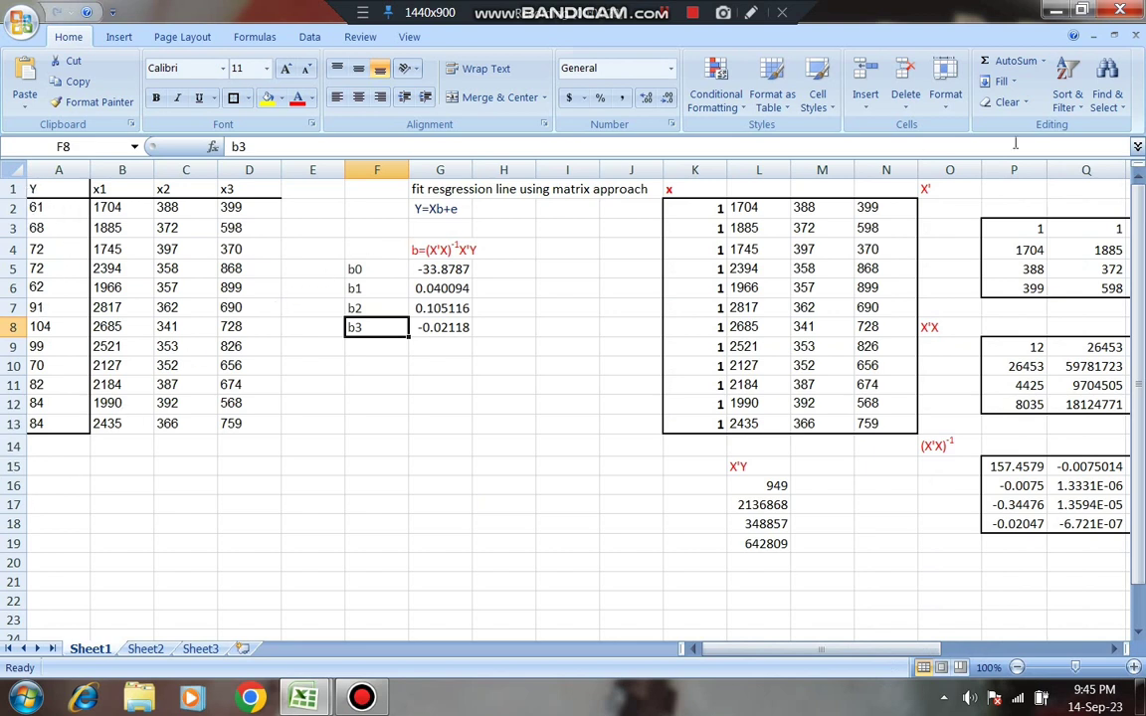
{"action": "left_click_drag", "start_coordinate": [833, 649], "coordinate": [736, 634]}
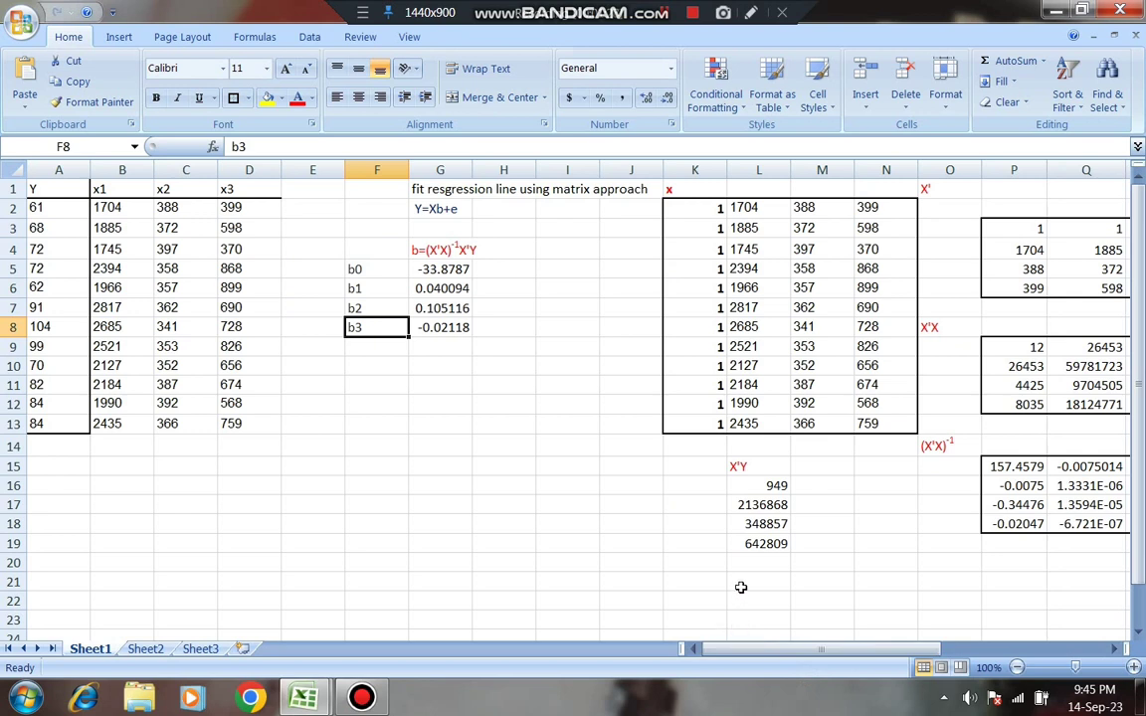